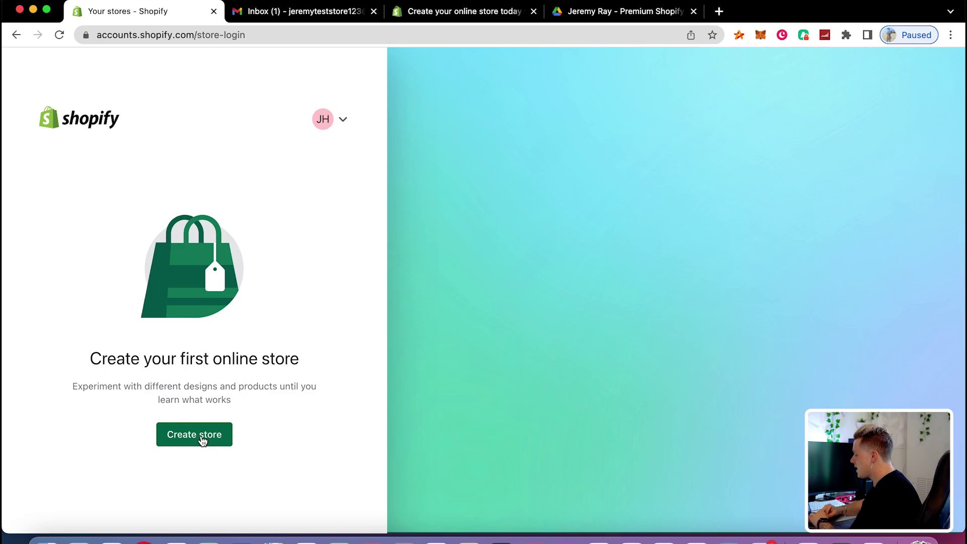
- Start creating a store and confirm the account email from the Gmail verification message
{"action": "left_click", "coordinate": [202, 440]}
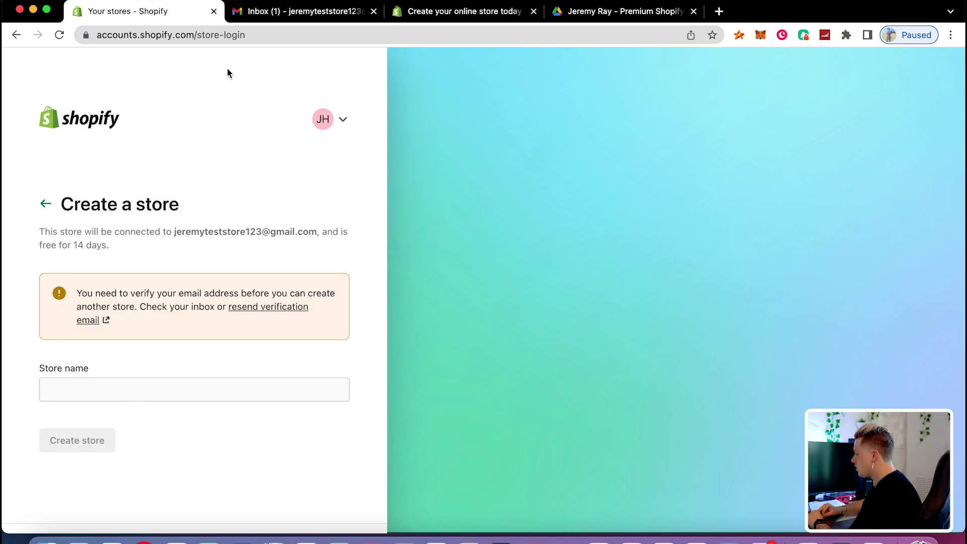
{"action": "left_click", "coordinate": [293, 16]}
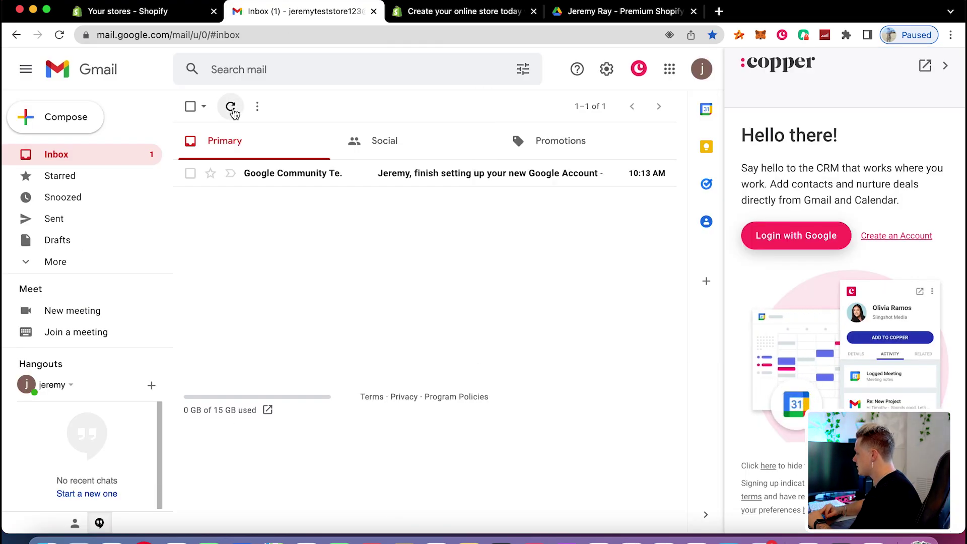
{"action": "left_click", "coordinate": [232, 110]}
{"action": "left_click", "coordinate": [284, 172]}
{"action": "left_click", "coordinate": [347, 375]}
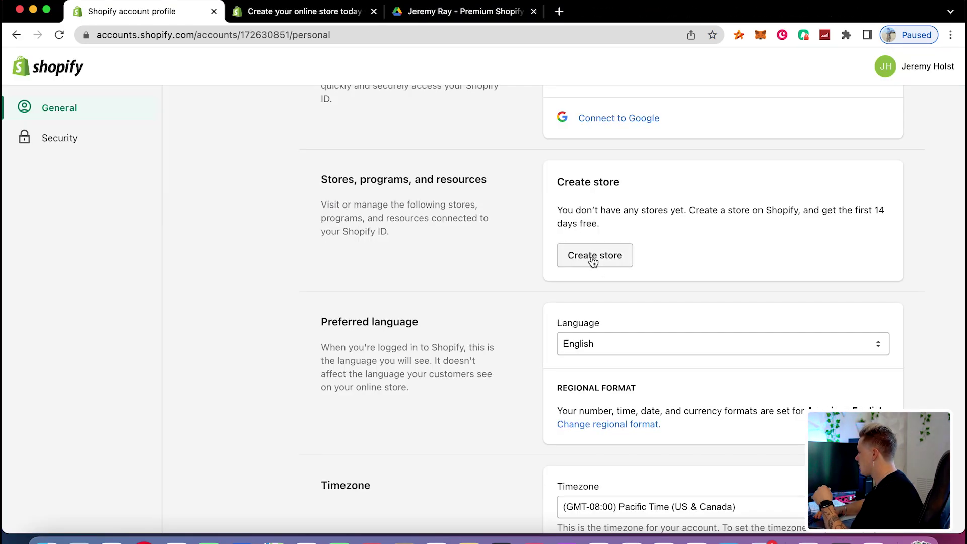
- Create the new store named Nospillbowl123
{"action": "left_click", "coordinate": [593, 261]}
{"action": "left_click", "coordinate": [270, 390]}
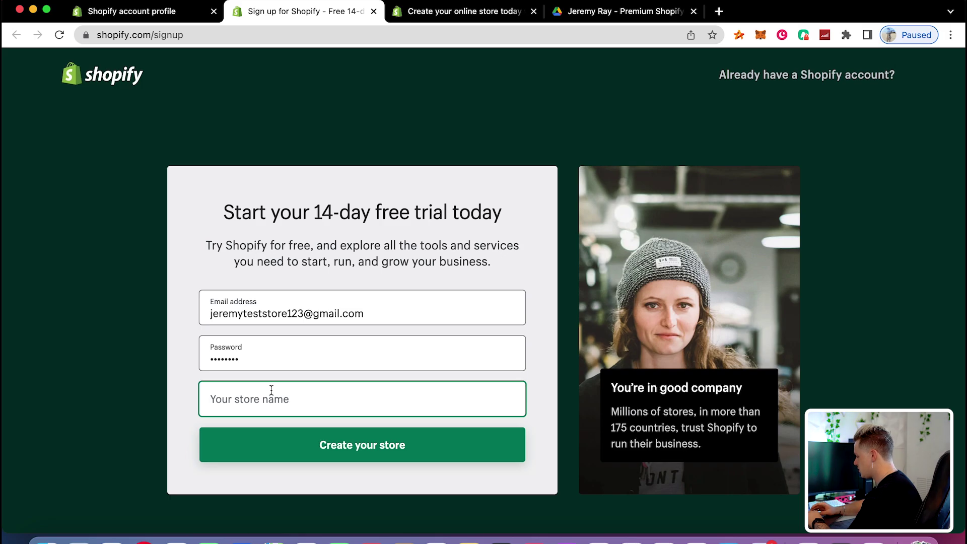
{"action": "type", "text": "Nospillbowl123"}
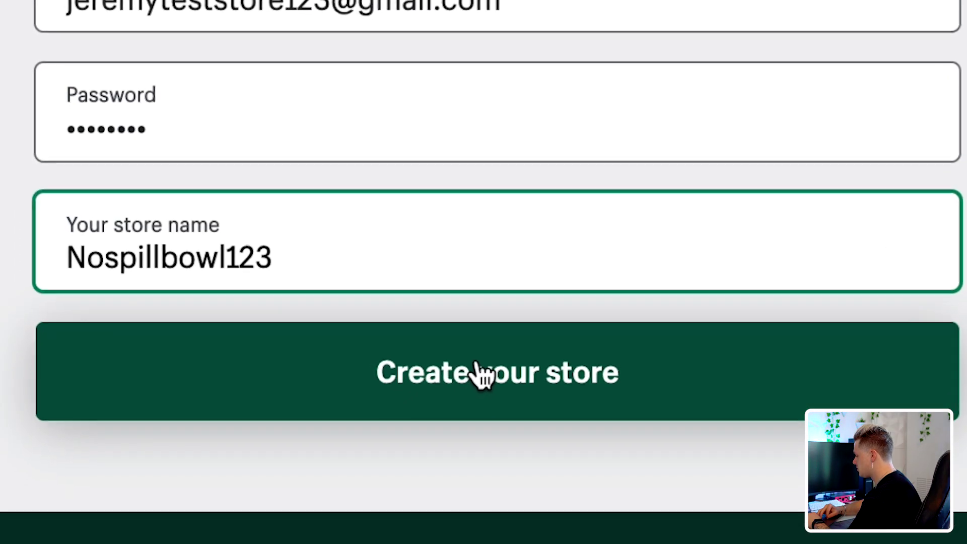
{"action": "left_click", "coordinate": [355, 445]}
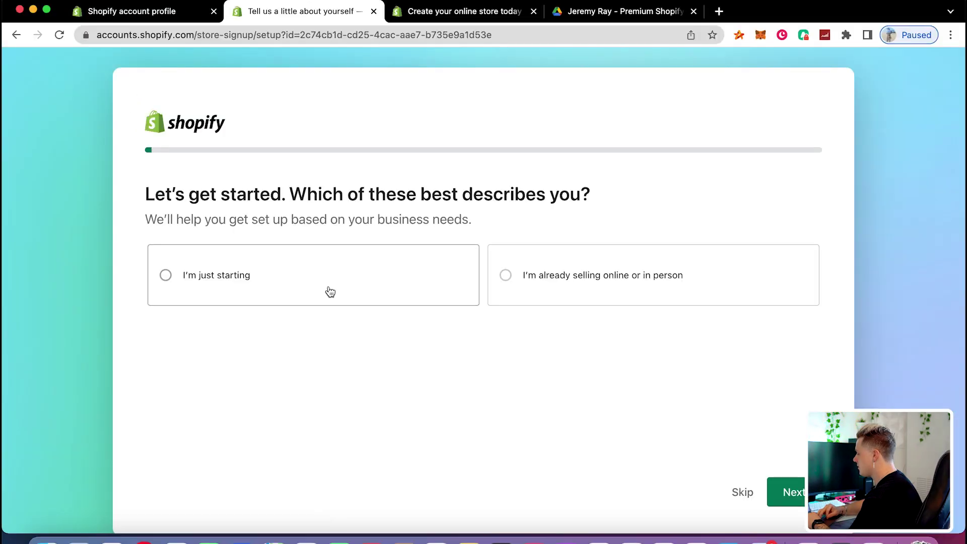
- Skip the getting-started, where-to-sell and dropshipping questions and enter the store admin
{"action": "left_click", "coordinate": [742, 492]}
{"action": "left_click", "coordinate": [743, 493]}
{"action": "left_click", "coordinate": [742, 493]}
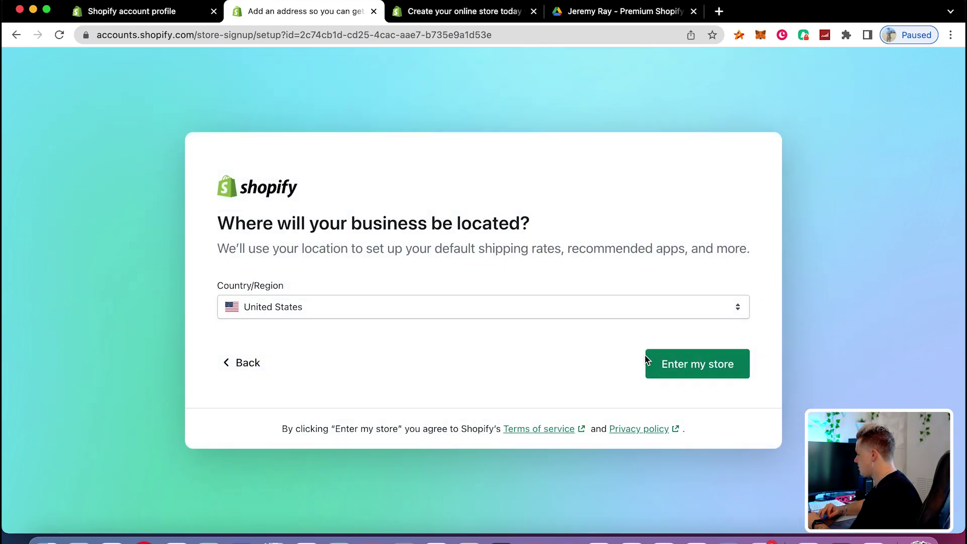
{"action": "left_click", "coordinate": [663, 352]}
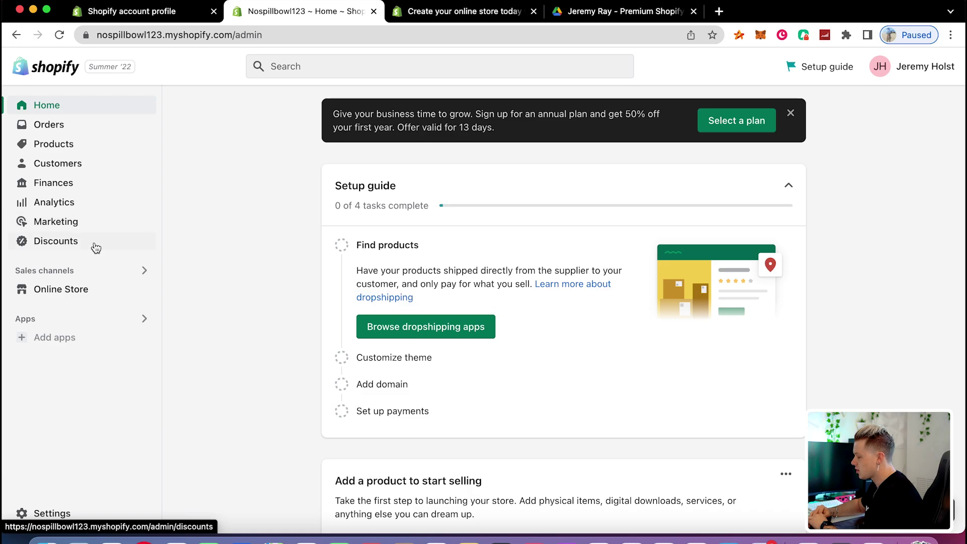
- Open the store's Themes page and save the premium theme zip from Google Drive to the desktop
{"action": "left_click", "coordinate": [76, 293]}
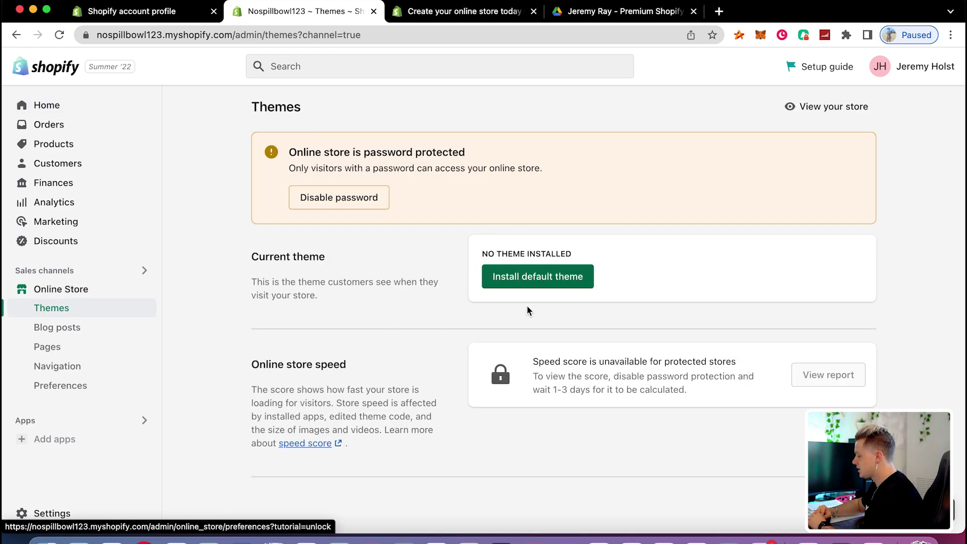
{"action": "scroll", "coordinate": [518, 302], "scroll_direction": "down", "scroll_amount": 4}
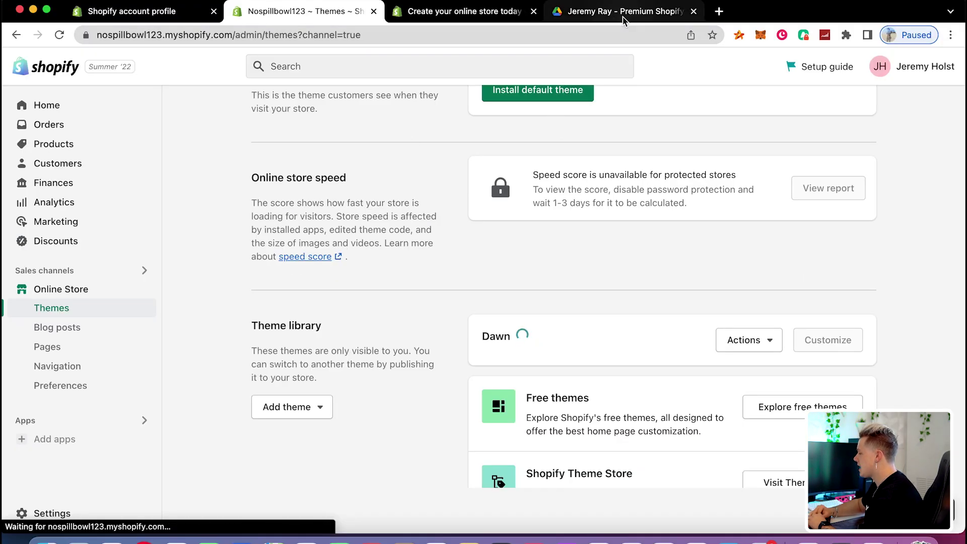
{"action": "left_click", "coordinate": [623, 16]}
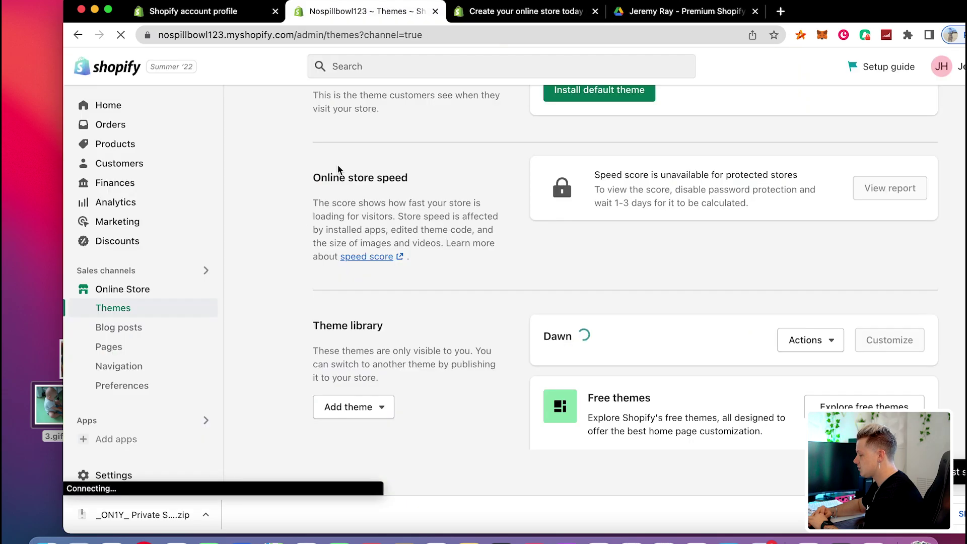
{"action": "left_click_drag", "start_coordinate": [143, 513], "coordinate": [31, 231]}
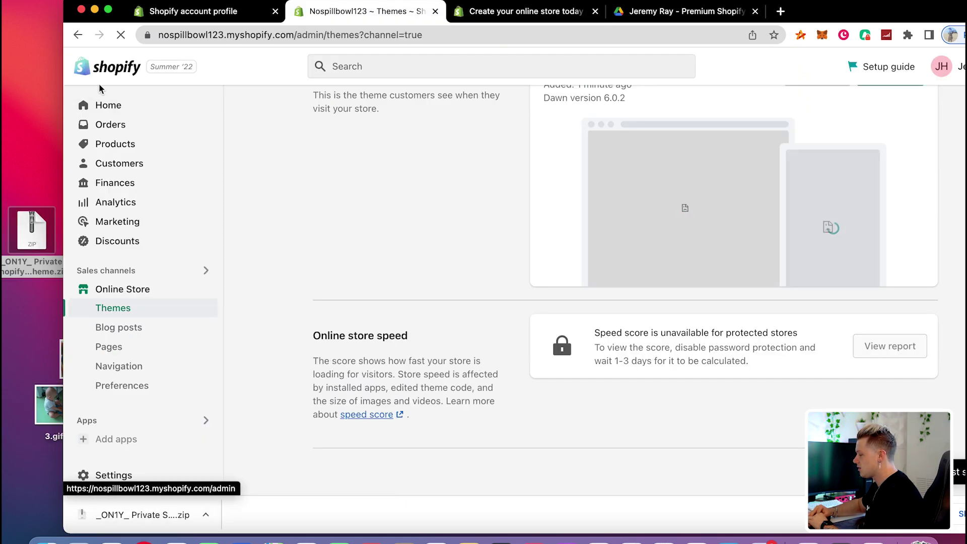
{"action": "left_click_drag", "start_coordinate": [111, 4], "coordinate": [53, 2]}
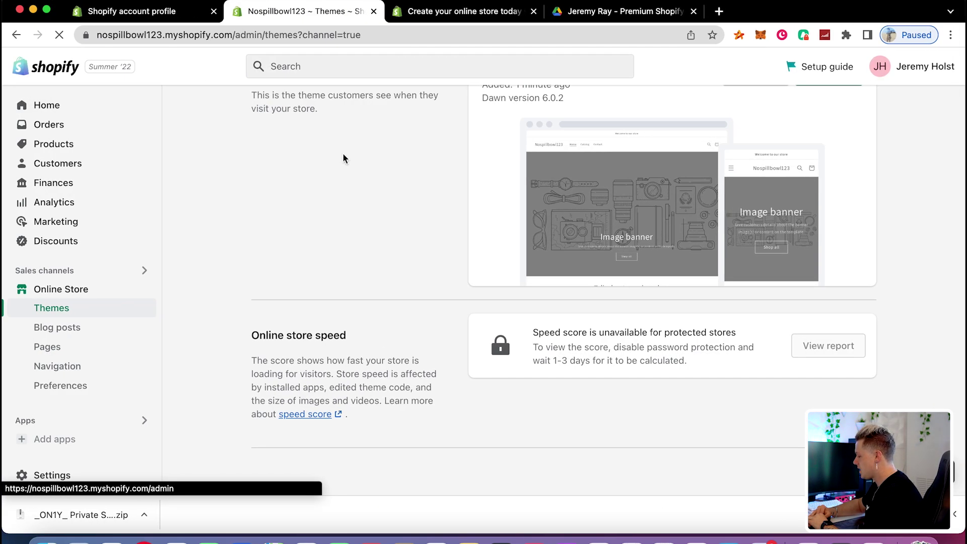
{"action": "scroll", "coordinate": [408, 205], "scroll_direction": "down", "scroll_amount": 8}
- Upload the premium theme zip file through Add theme > Upload zip file
{"action": "left_click", "coordinate": [322, 359]}
{"action": "left_click", "coordinate": [275, 298]}
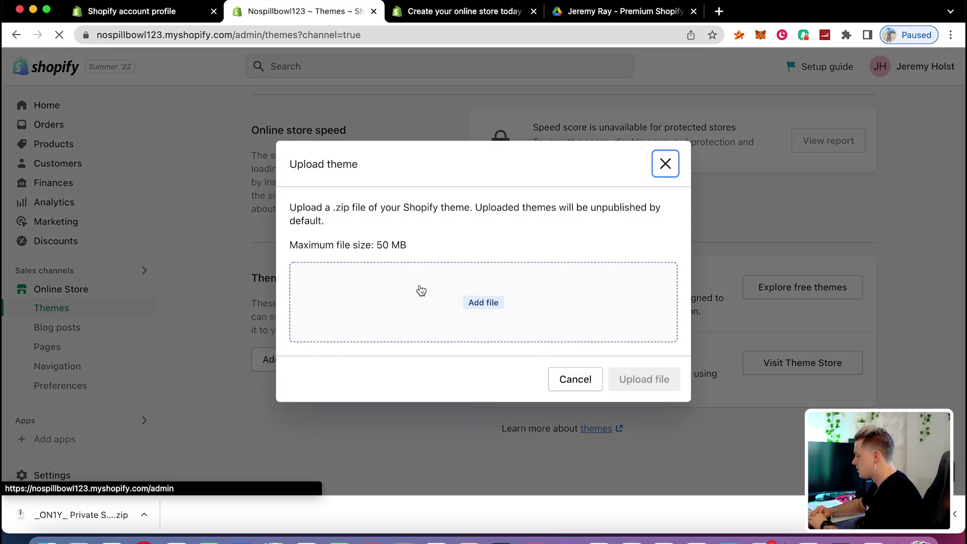
{"action": "left_click", "coordinate": [438, 294]}
{"action": "left_click", "coordinate": [406, 169]}
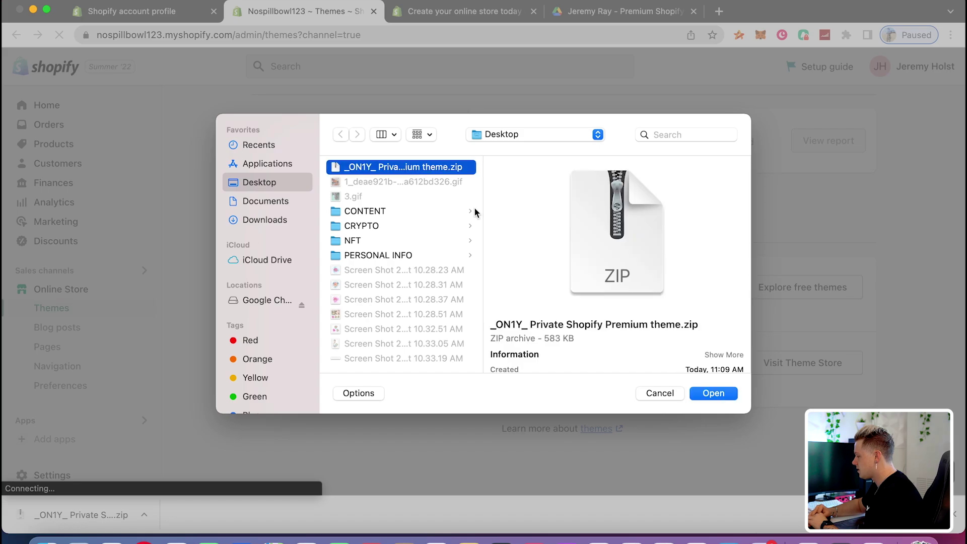
{"action": "left_click", "coordinate": [710, 392]}
{"action": "left_click", "coordinate": [643, 378]}
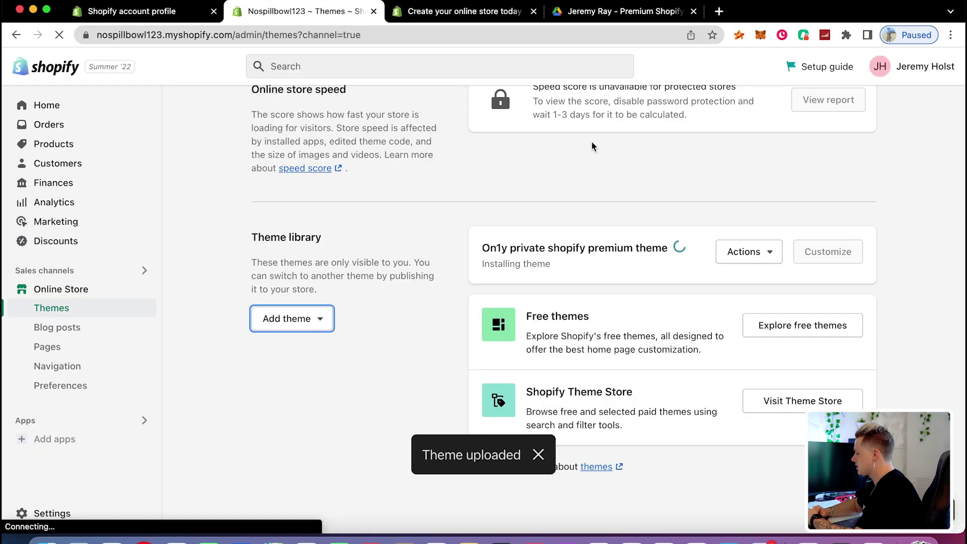
- Publish the uploaded On1y private shopify premium theme as the store's current theme
{"action": "left_click", "coordinate": [735, 253]}
{"action": "left_click", "coordinate": [697, 313]}
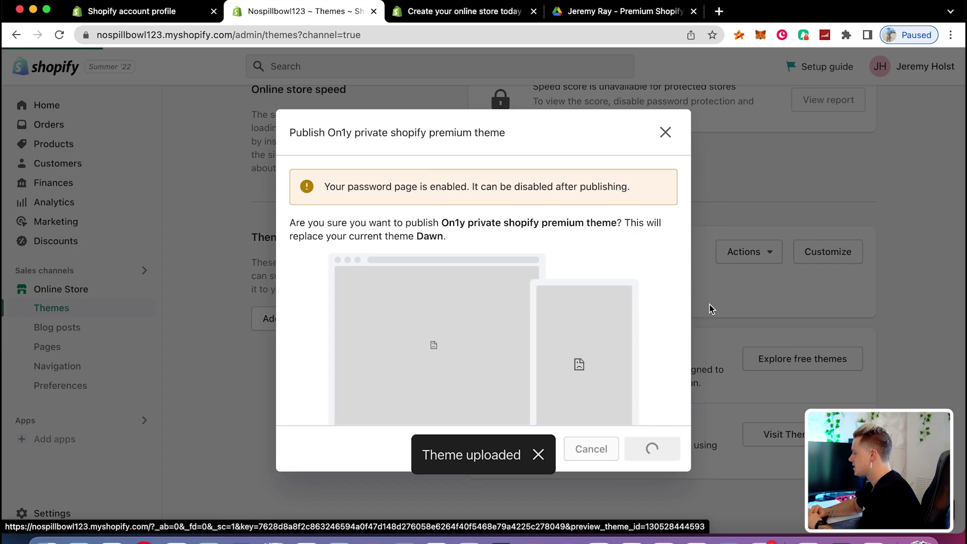
{"action": "scroll", "coordinate": [710, 309], "scroll_direction": "up", "scroll_amount": 7}
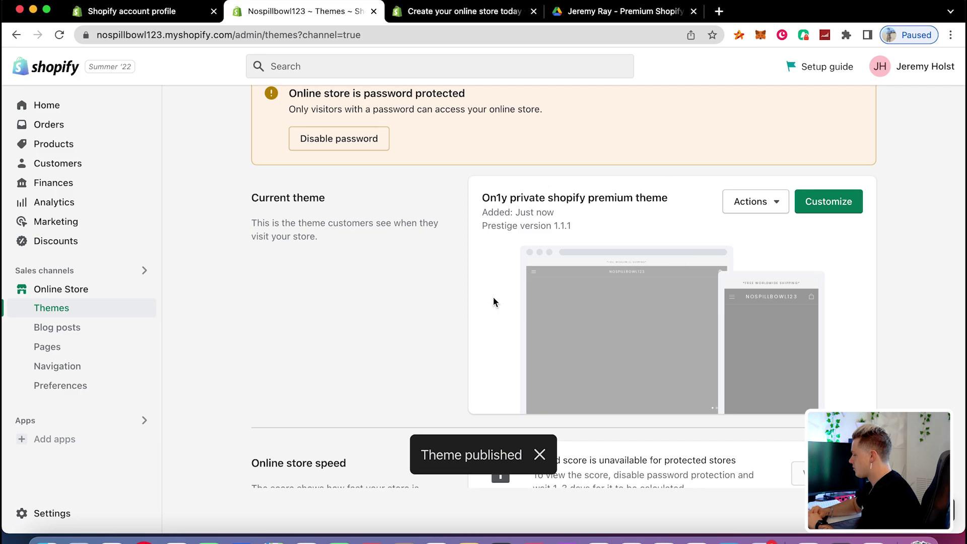
{"action": "triple_click", "coordinate": [566, 197]}
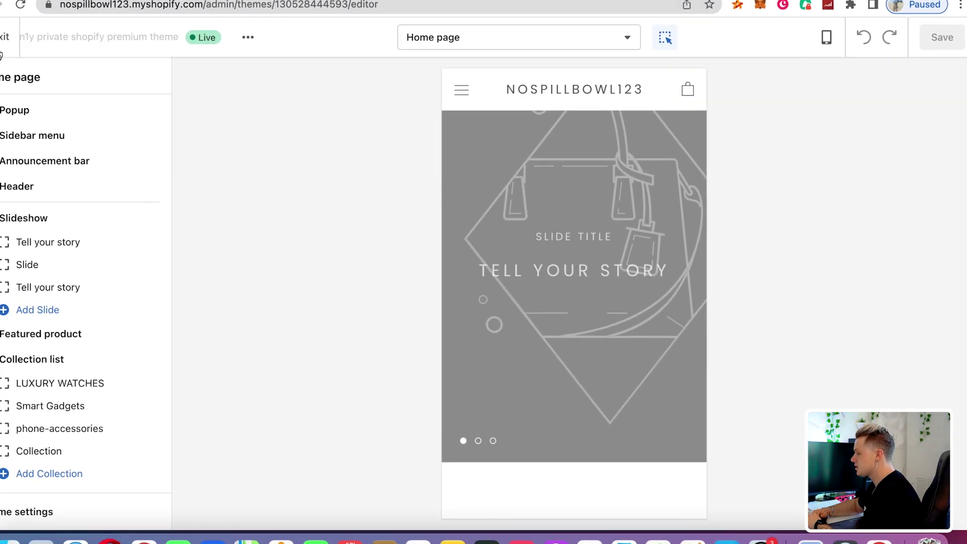
{"action": "left_click", "coordinate": [2, 48]}
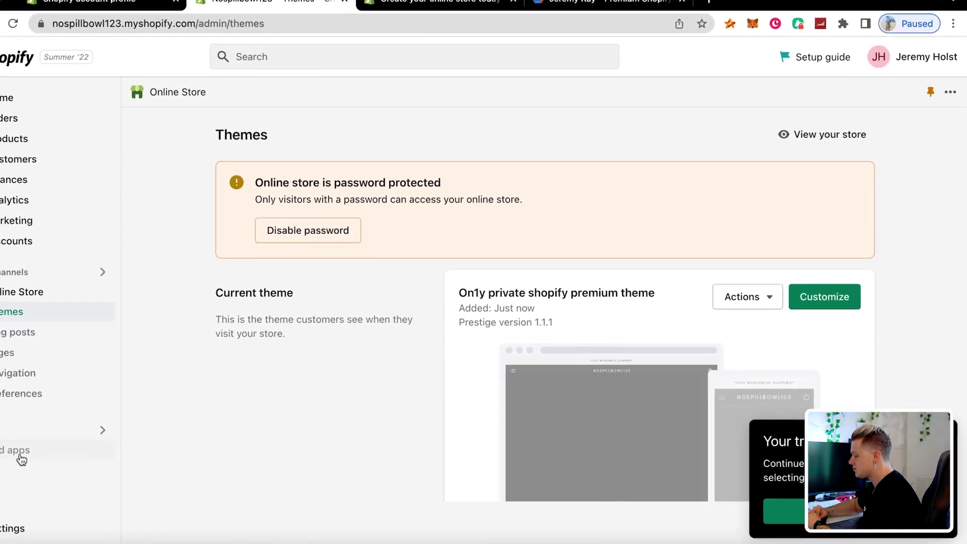
- Pick DSers-AliExpress Dropshipping from the suggested apps and start registering a DSers account
{"action": "left_click", "coordinate": [16, 447]}
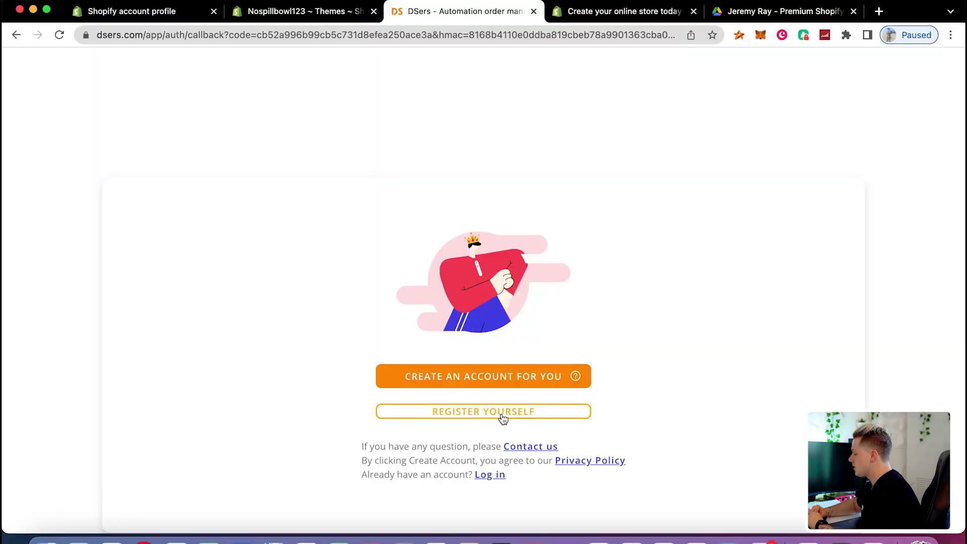
{"action": "left_click", "coordinate": [502, 418]}
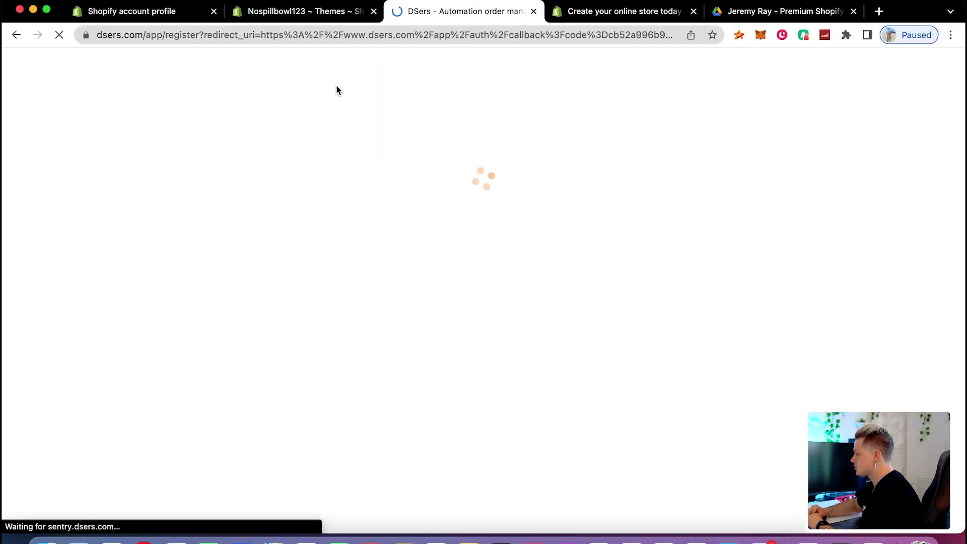
- Enter the account e-mail and password to register the DSers account
{"action": "left_click", "coordinate": [580, 226]}
{"action": "left_click", "coordinate": [609, 254]}
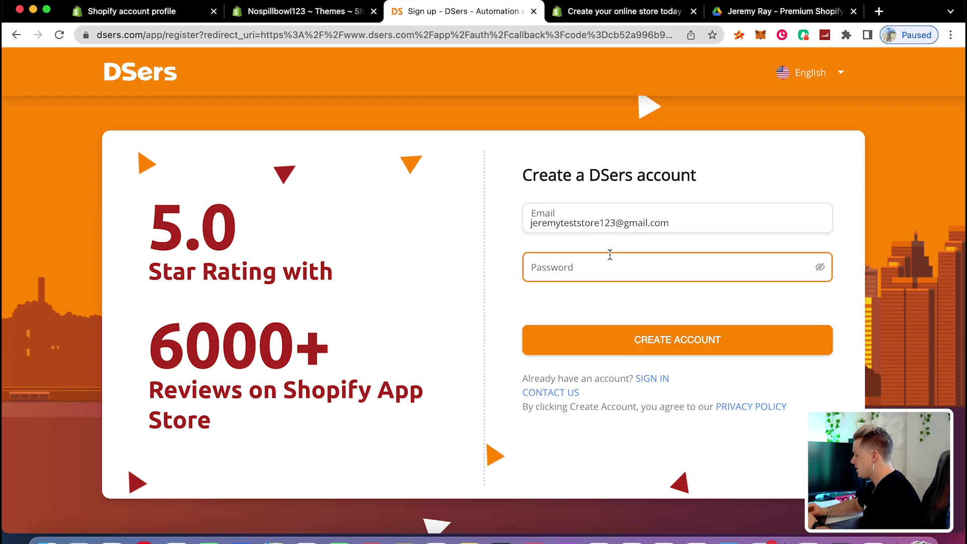
{"action": "type", "text": "••"}
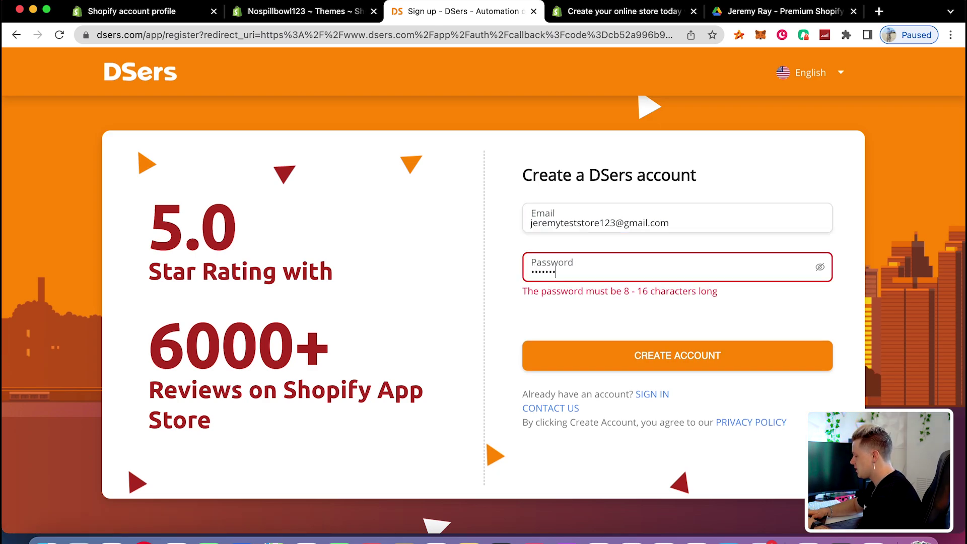
{"action": "type", "text": "o"}
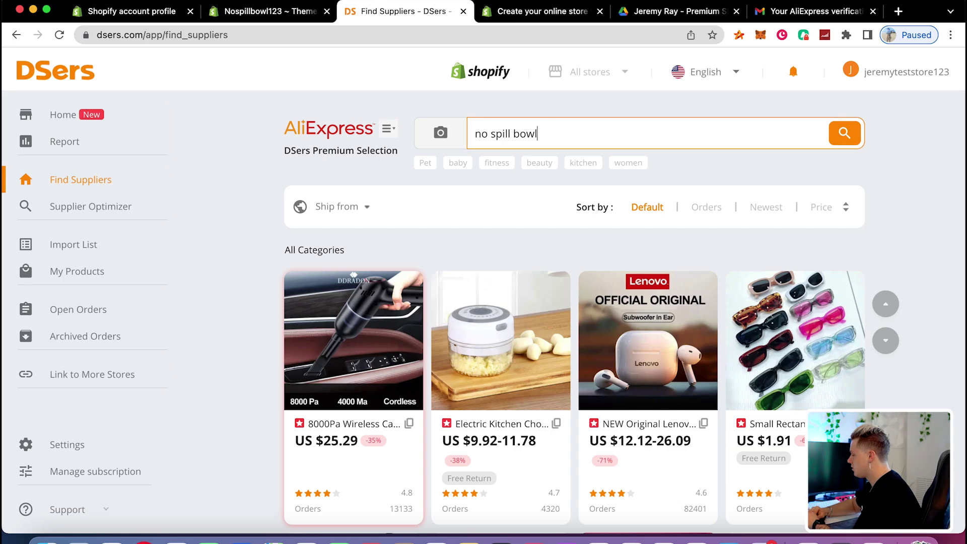
- Search suppliers for 'no spill bowl' and add the 360 Rotate Spill-Proof bowl to the Import List
{"action": "left_click", "coordinate": [843, 133]}
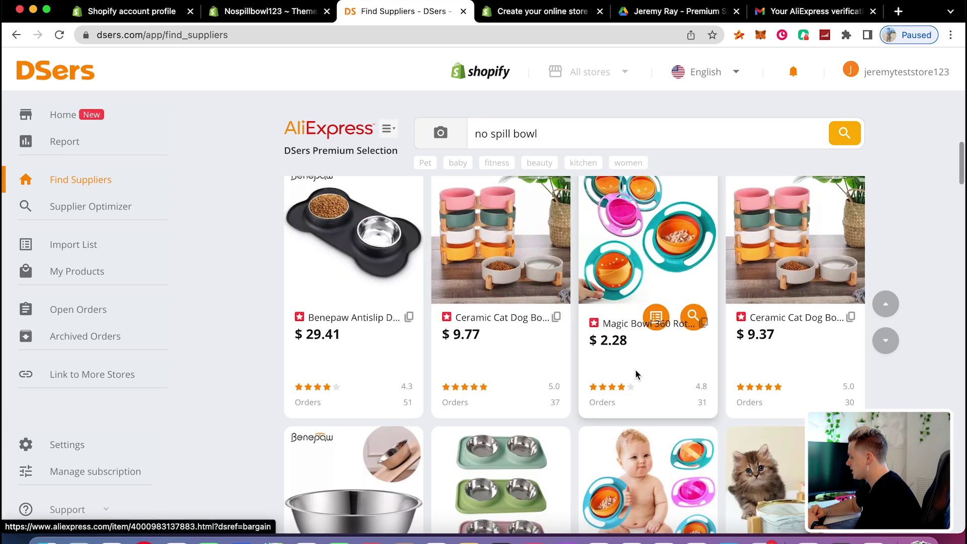
{"action": "scroll", "coordinate": [651, 384], "scroll_direction": "up", "scroll_amount": 1}
{"action": "scroll", "coordinate": [649, 388], "scroll_direction": "down", "scroll_amount": 5}
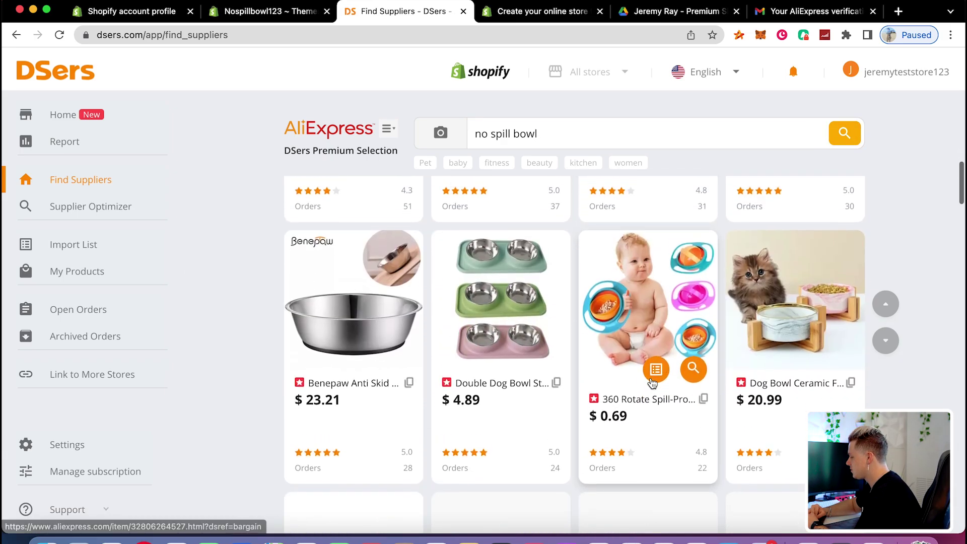
{"action": "left_click", "coordinate": [669, 409]}
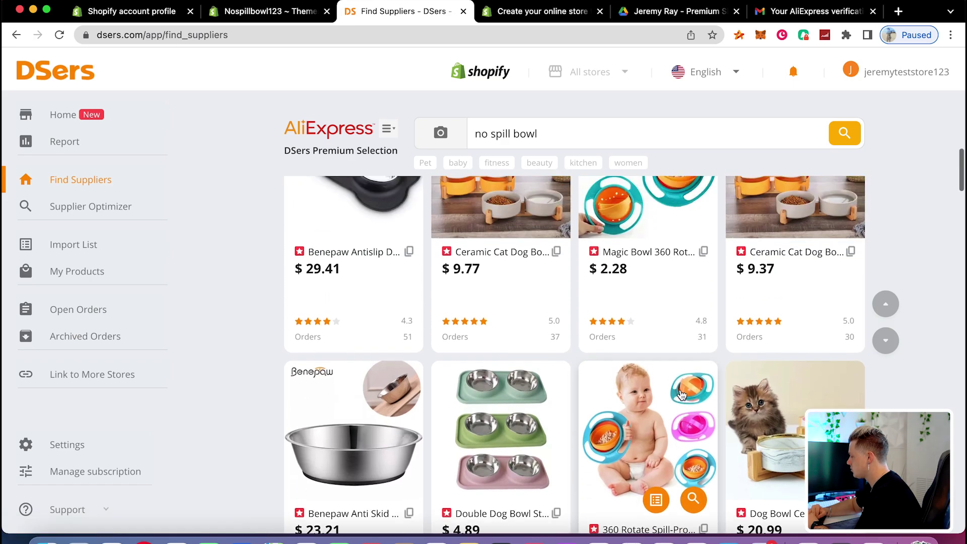
{"action": "left_click", "coordinate": [803, 376]}
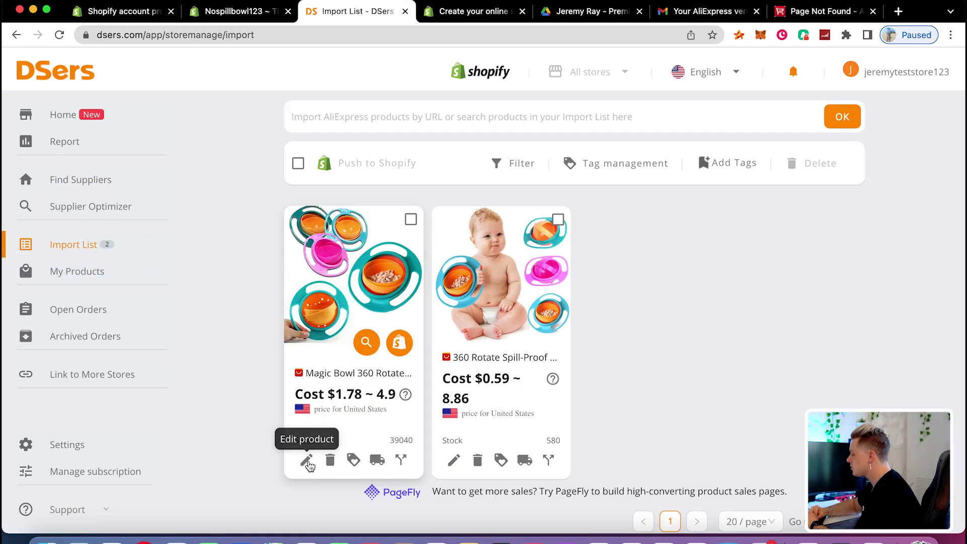
- Replace the bowl's long supplier title with Magic Bowl
{"action": "left_click", "coordinate": [306, 461]}
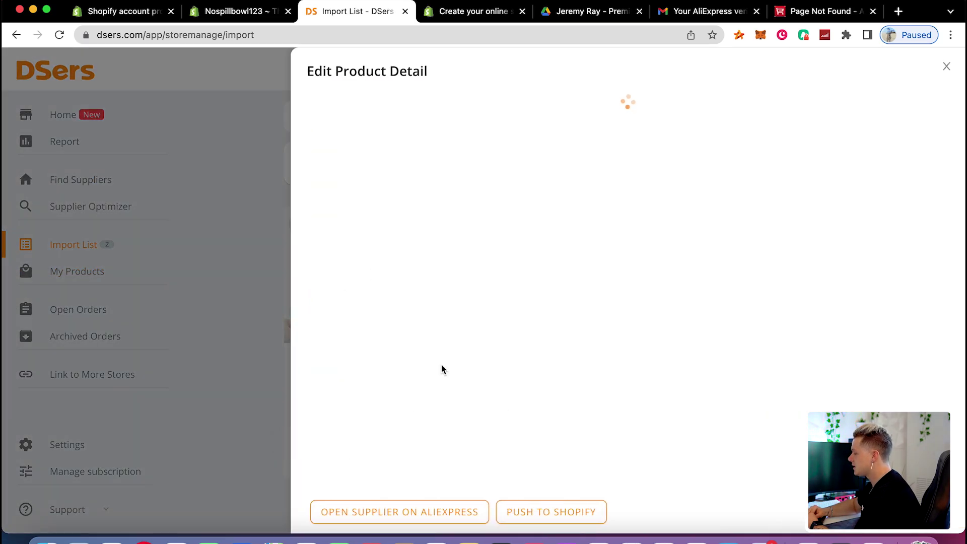
{"action": "key", "text": "ctrl+a"}
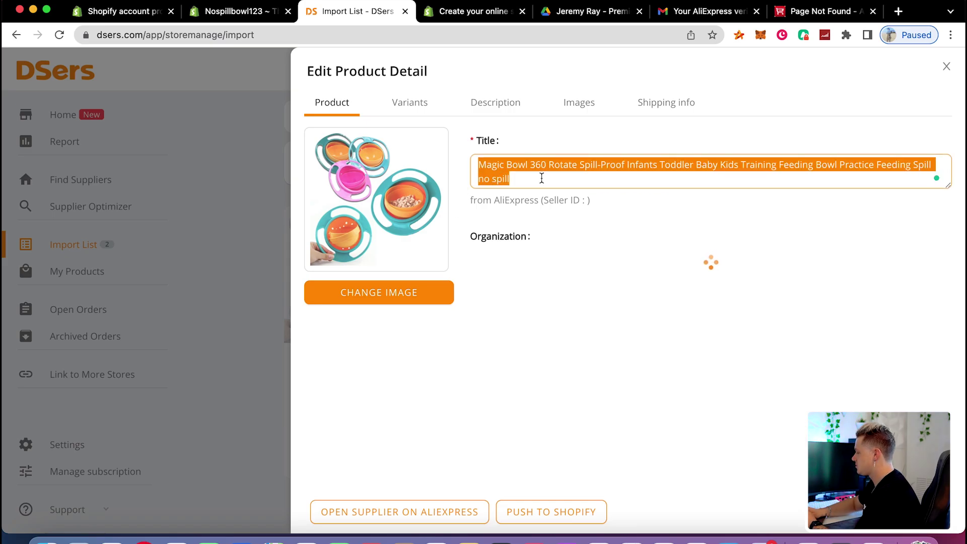
{"action": "key", "text": "BackSpace"}
{"action": "type", "text": "Magic Bowl"}
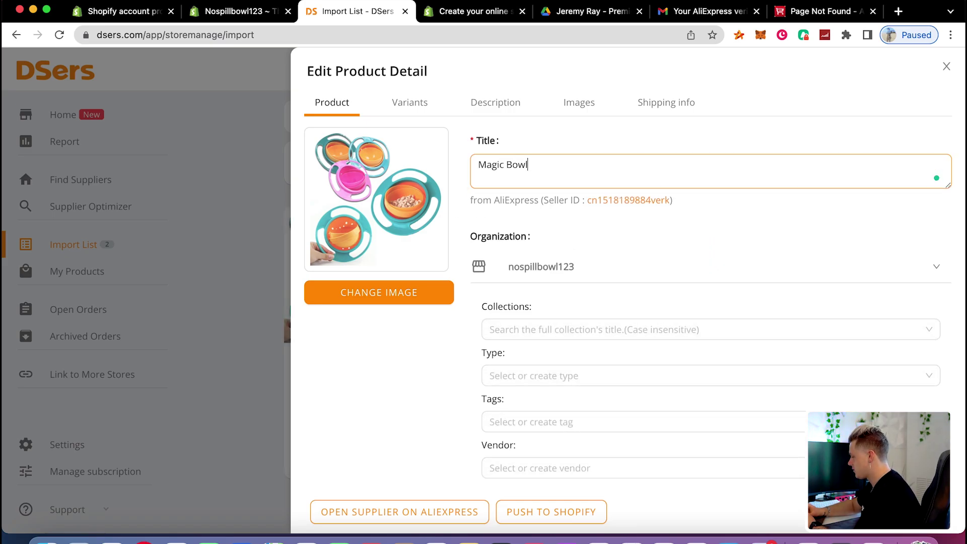
- Delete the Fork spoon set variant and price the variants at 14.99 against 29.99
{"action": "left_click", "coordinate": [409, 102]}
{"action": "type", "text": "Green"}
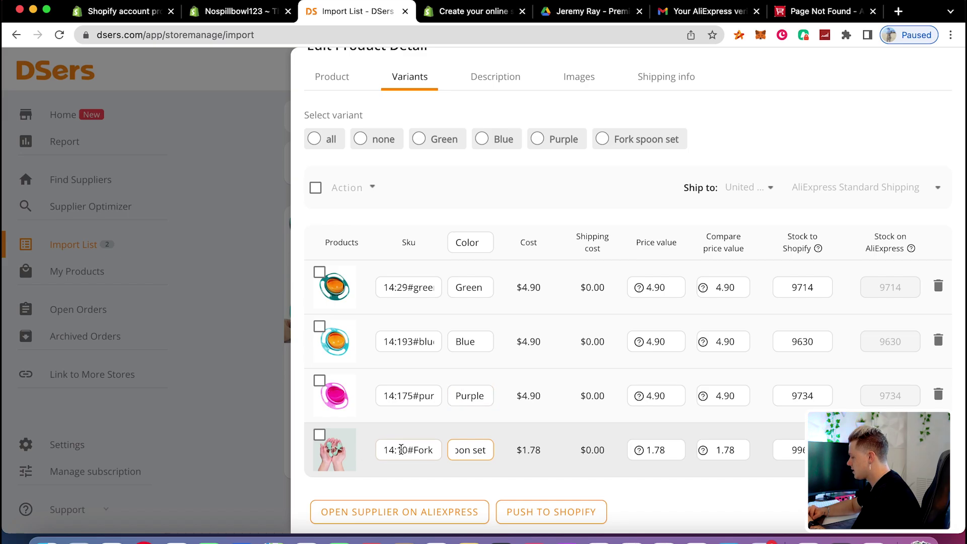
{"action": "left_click", "coordinate": [938, 448]}
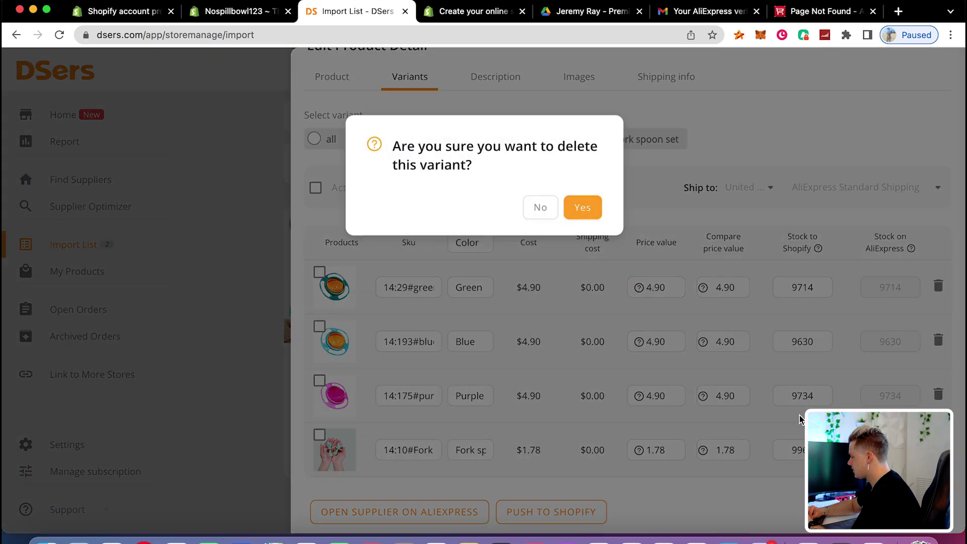
{"action": "left_click", "coordinate": [582, 207]}
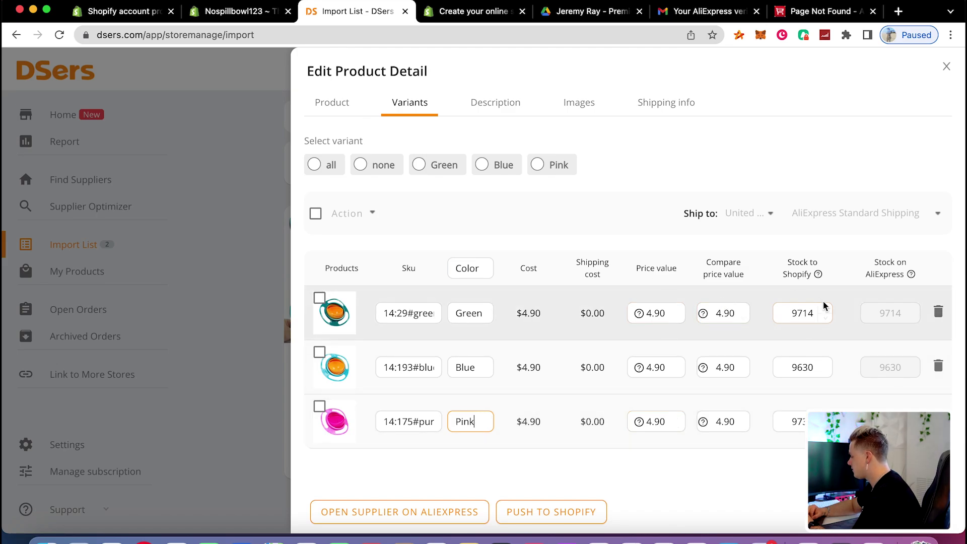
{"action": "left_click", "coordinate": [651, 314]}
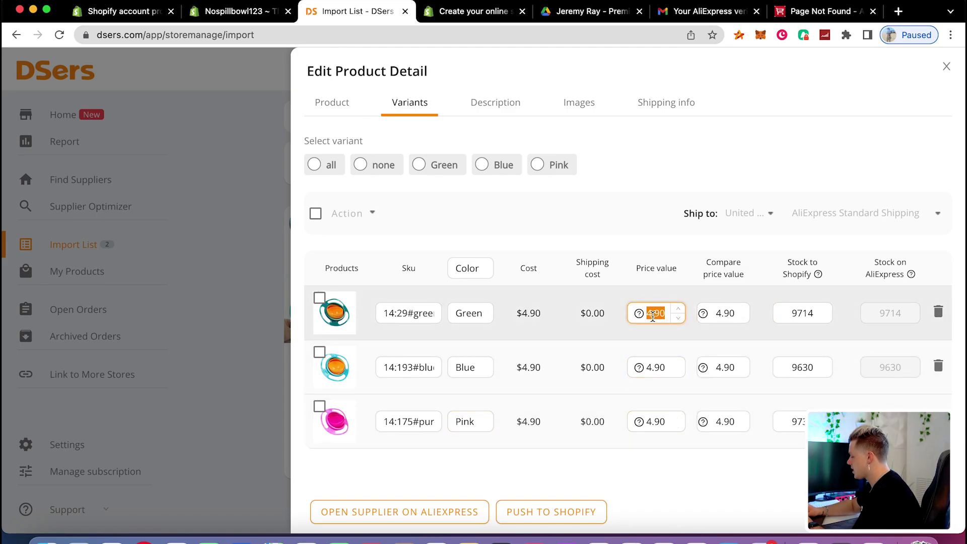
{"action": "key", "text": "XF86AudioMute"}
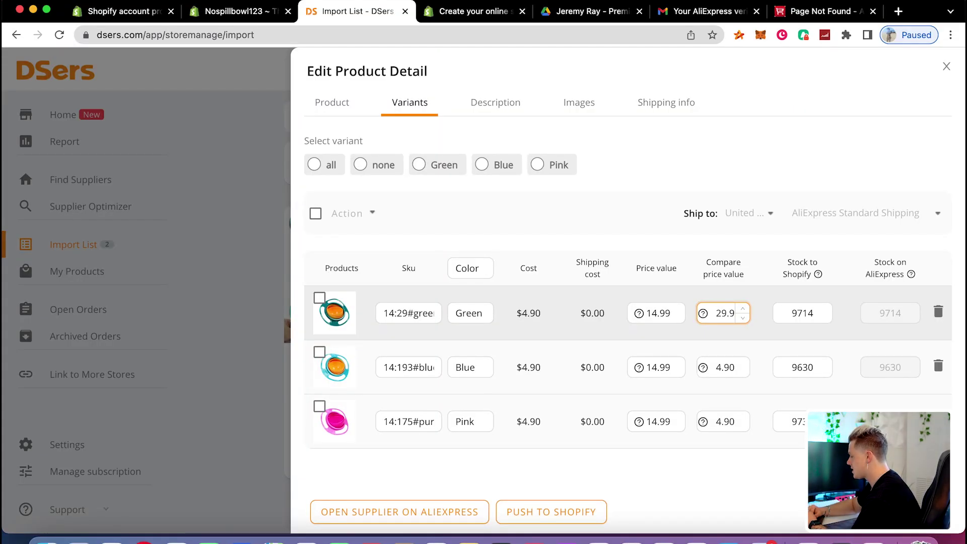
- Delete the specification lines and the rest of the bowl's description, then push to Shopify
{"action": "left_click", "coordinate": [342, 106]}
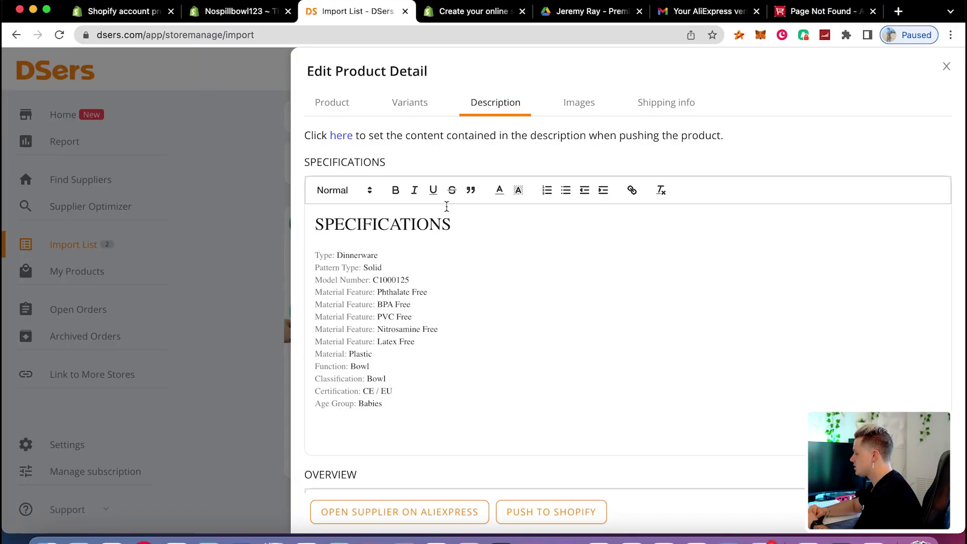
{"action": "scroll", "coordinate": [448, 275], "scroll_direction": "down", "scroll_amount": 3}
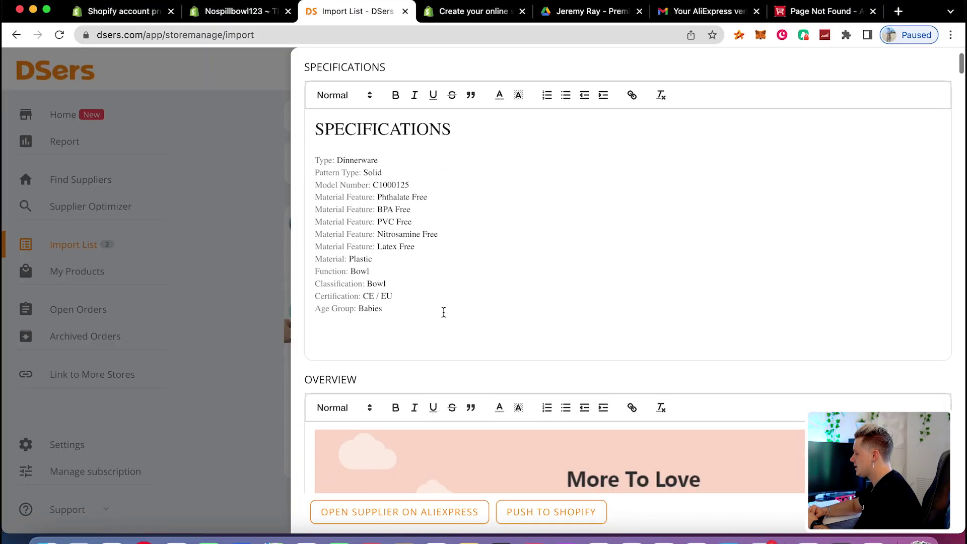
{"action": "left_click_drag", "start_coordinate": [444, 312], "coordinate": [313, 143]}
{"action": "key", "text": "BackSpace"}
{"action": "scroll", "coordinate": [418, 233], "scroll_direction": "down", "scroll_amount": 10}
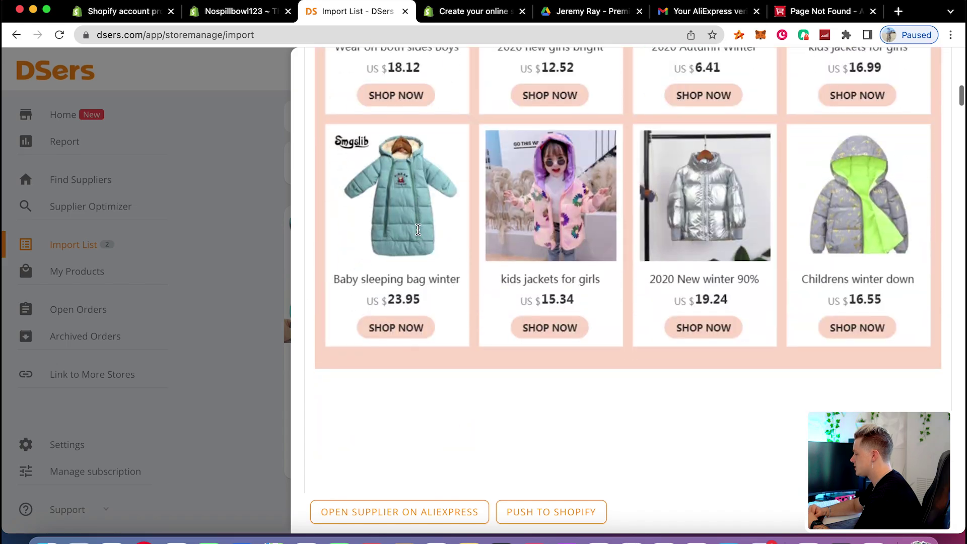
{"action": "key", "text": "super+a"}
{"action": "key", "text": "BackSpace"}
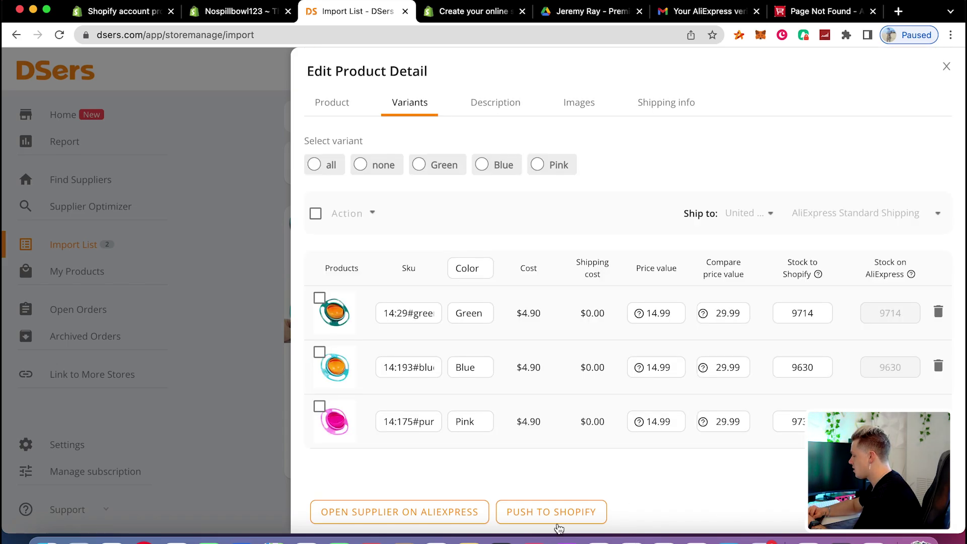
{"action": "left_click", "coordinate": [540, 512]}
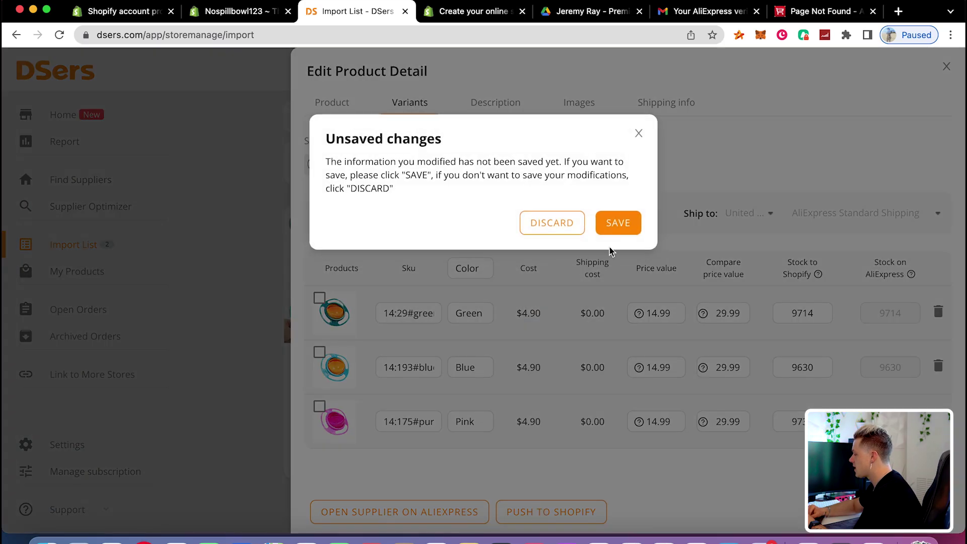
- Save the edits and push the bowl with out-of-stock selling on and pricing rule off
{"action": "left_click", "coordinate": [610, 228]}
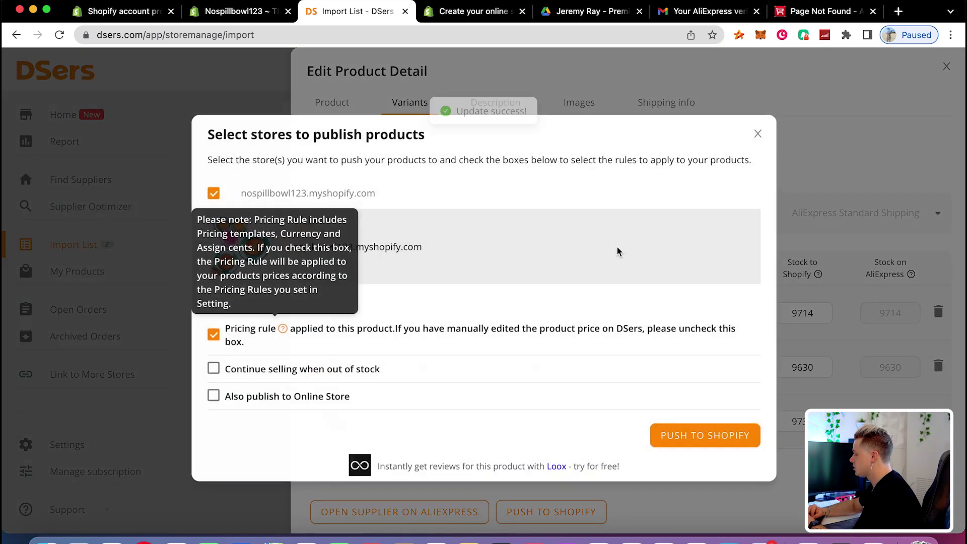
{"action": "left_click", "coordinate": [338, 372]}
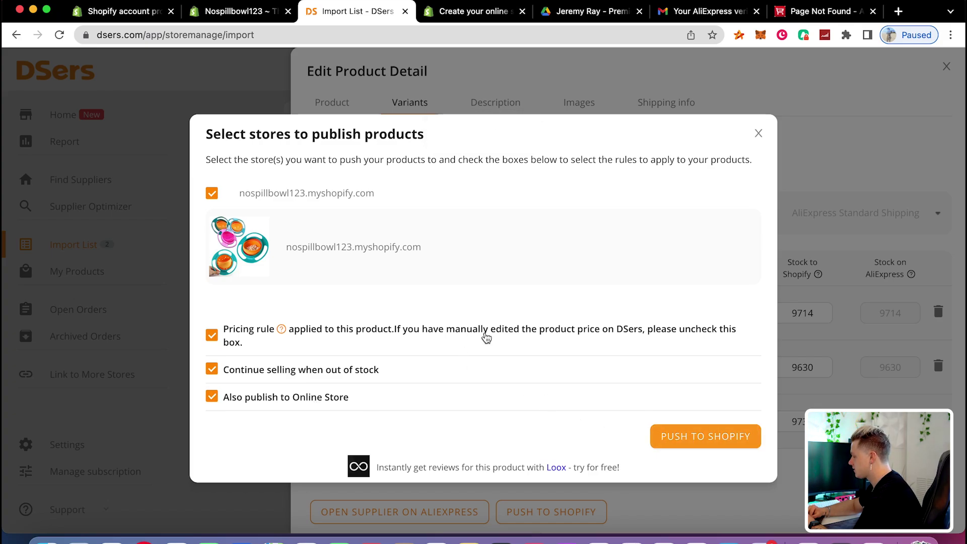
{"action": "left_click", "coordinate": [485, 336]}
{"action": "left_click", "coordinate": [676, 437]}
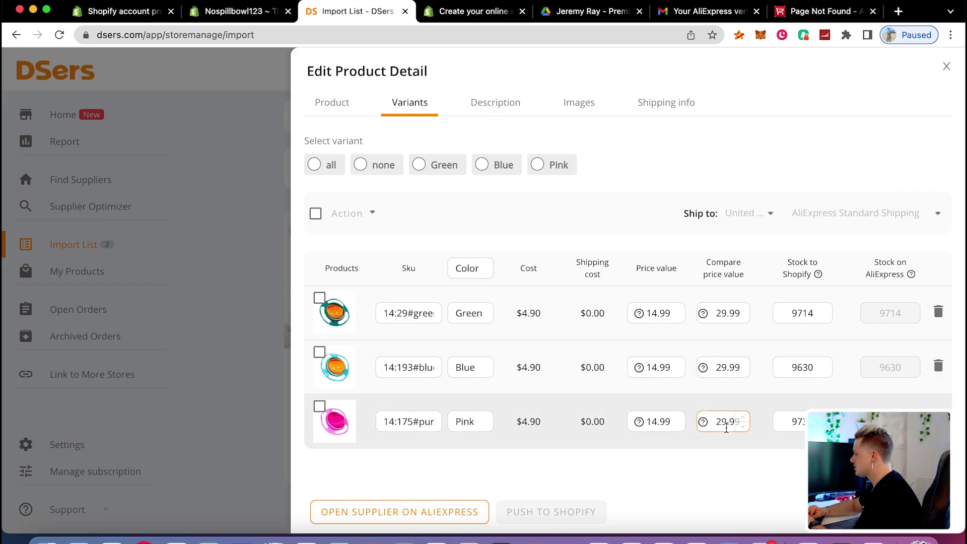
{"action": "left_click", "coordinate": [241, 197]}
{"action": "scroll", "coordinate": [398, 279], "scroll_direction": "down", "scroll_amount": 2}
{"action": "left_click", "coordinate": [242, 11]}
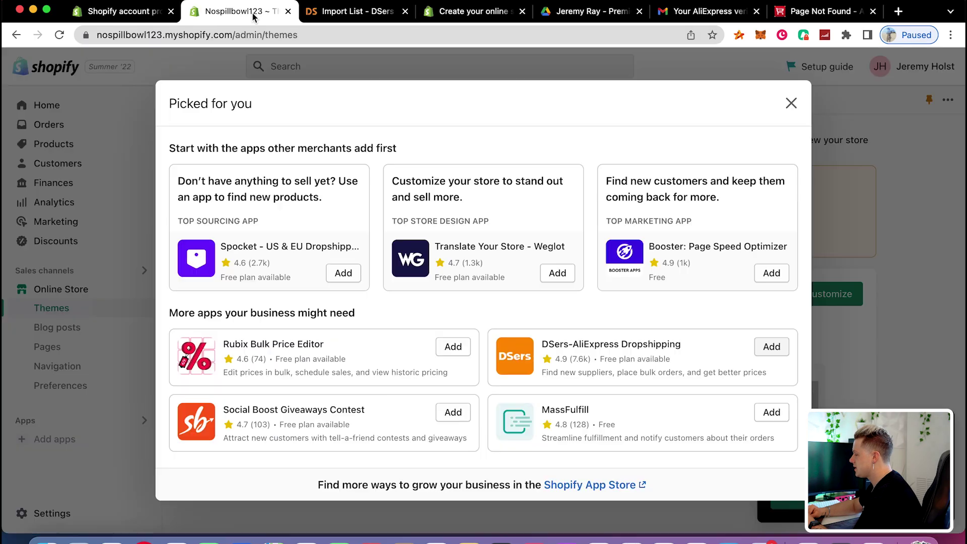
- Find Magic Bowl in Products and preview its storefront page at $14.99 versus $29.99
{"action": "key", "text": "Escape"}
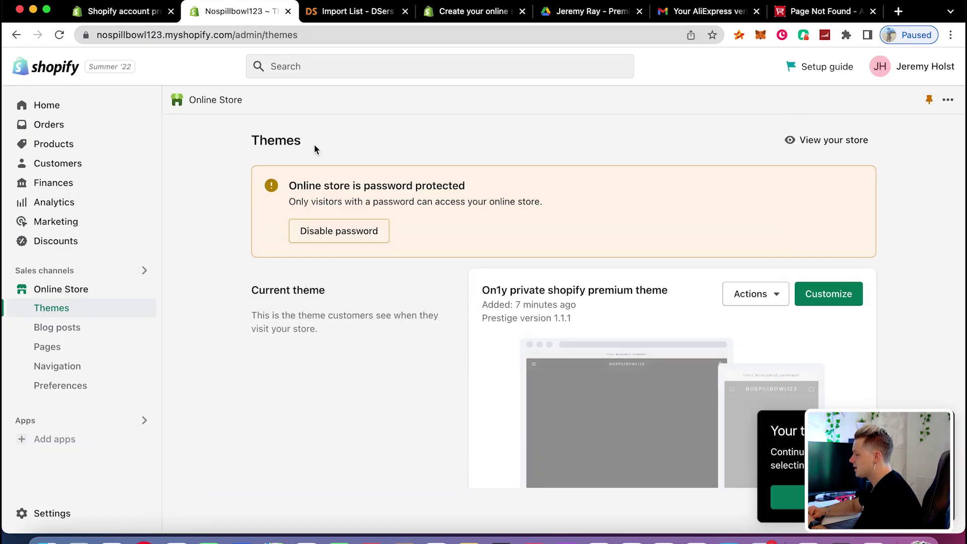
{"action": "left_click", "coordinate": [103, 143]}
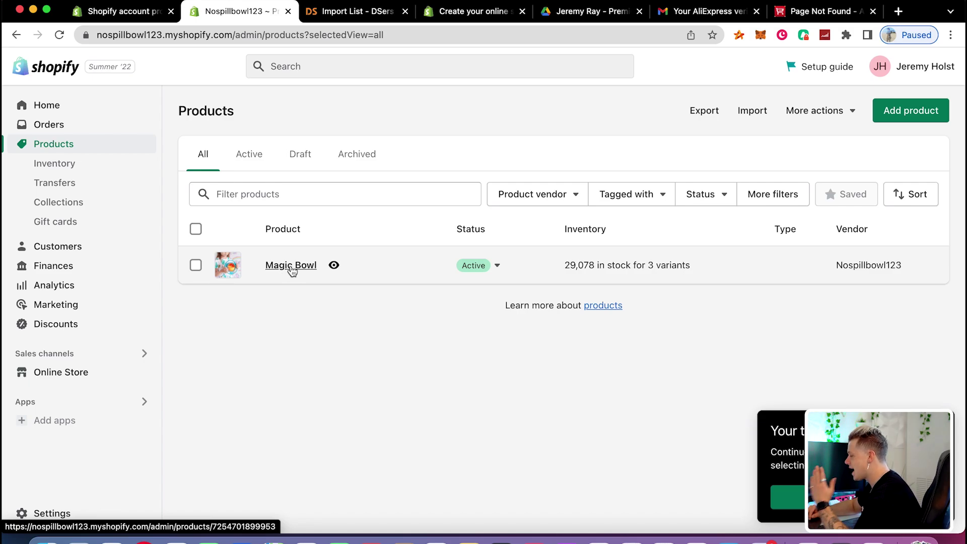
{"action": "left_click", "coordinate": [331, 266]}
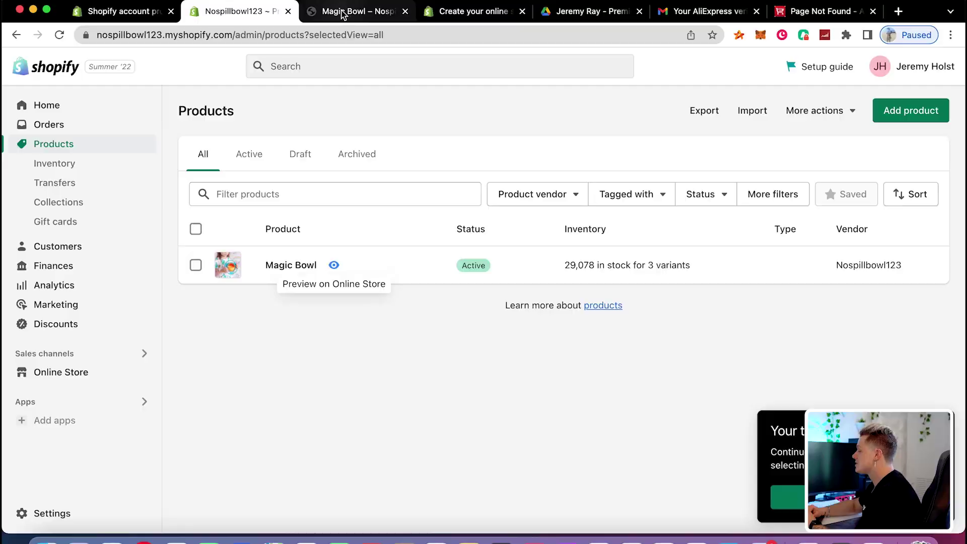
{"action": "left_click", "coordinate": [322, 11]}
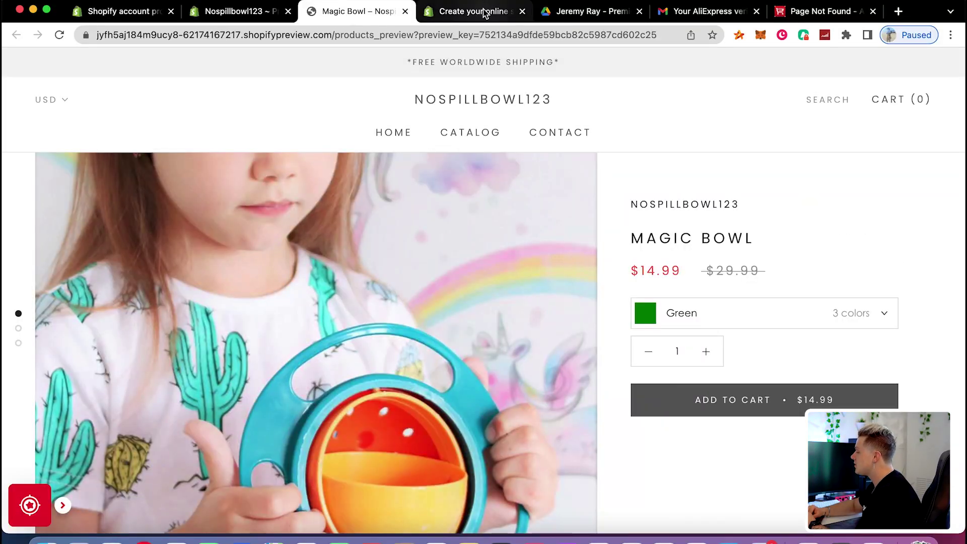
{"action": "left_click", "coordinate": [483, 12]}
{"action": "left_click", "coordinate": [494, 34]}
- Go to canva.com and open a logo template with the EASY EATS title
{"action": "type", "text": "canva.com"}
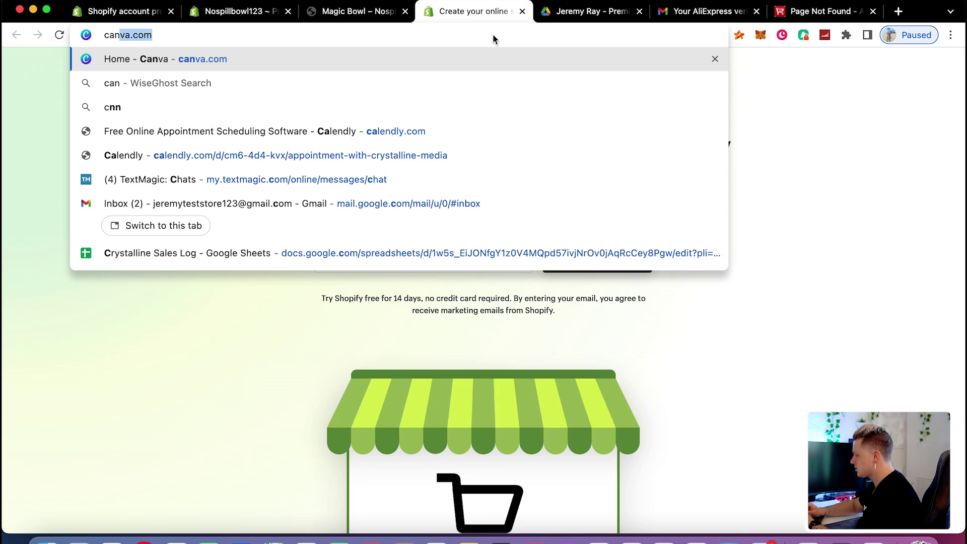
{"action": "key", "text": "Return"}
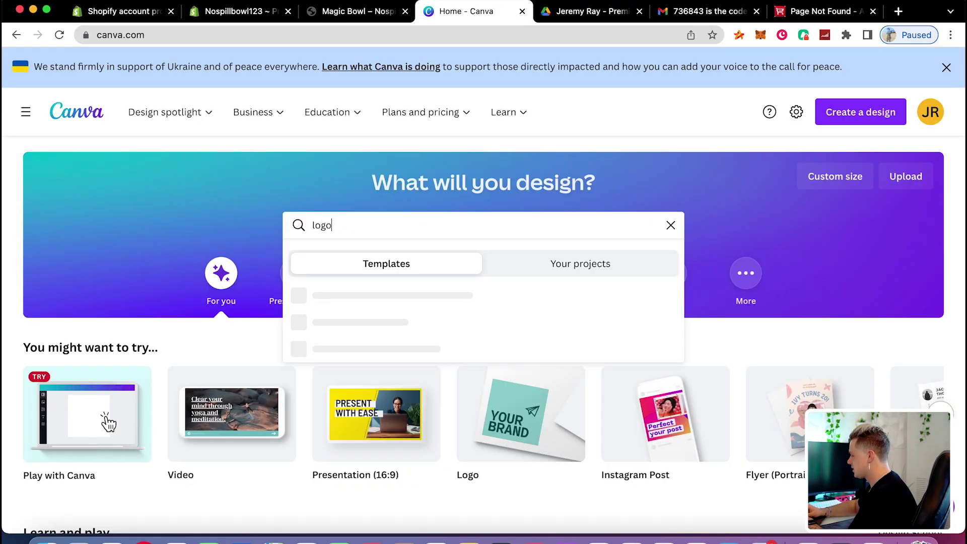
{"action": "type", "text": "logo"}
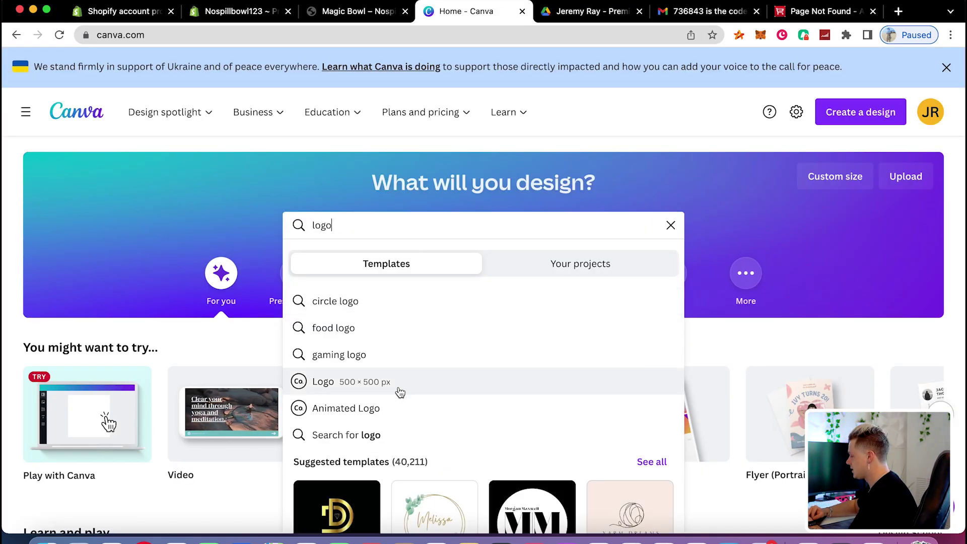
{"action": "left_click", "coordinate": [397, 381]}
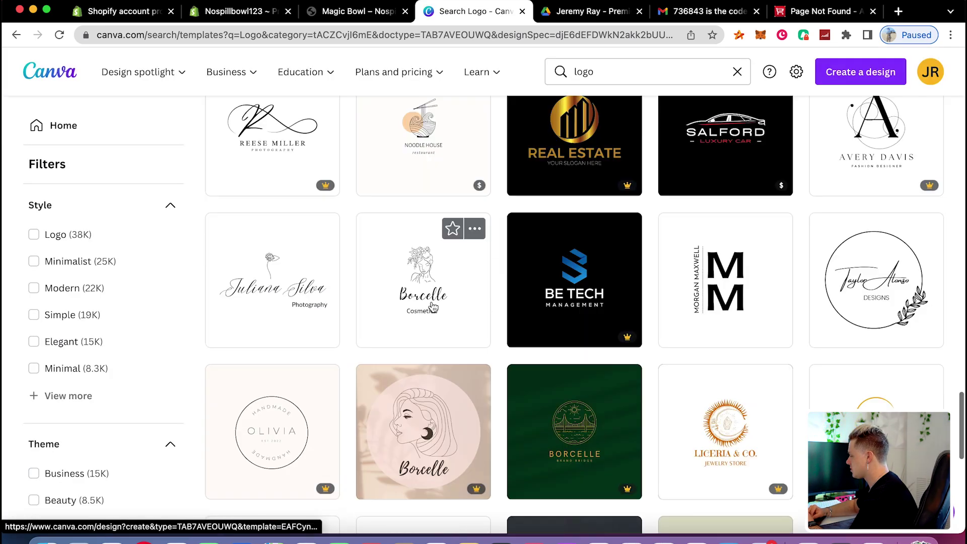
{"action": "left_click", "coordinate": [434, 194]}
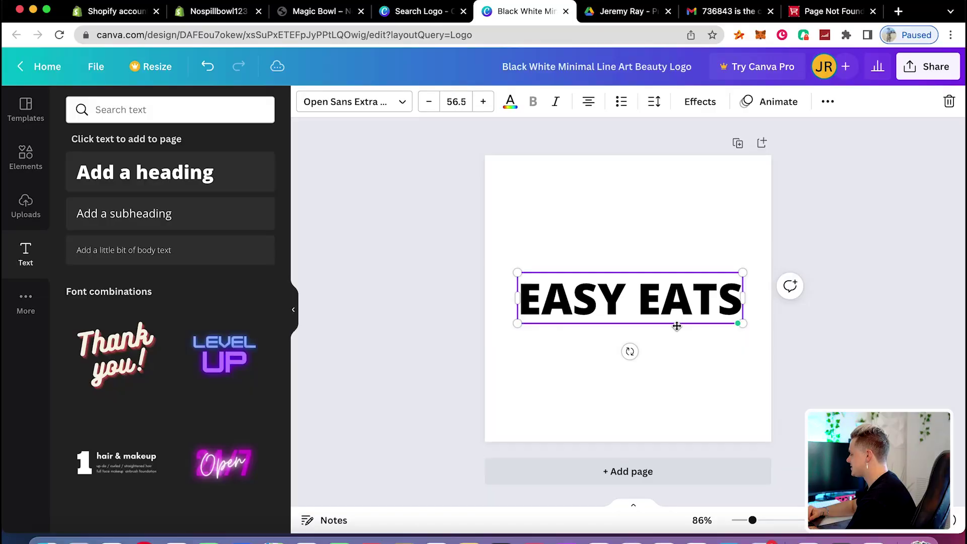
{"action": "left_click_drag", "start_coordinate": [675, 324], "coordinate": [679, 322]}
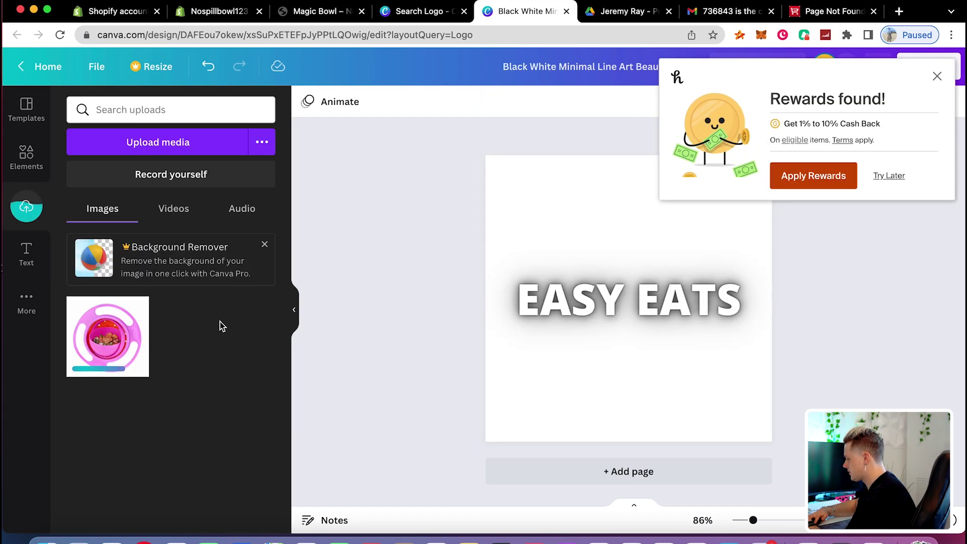
- Add the pink bowl image, shrink it, centre it with the title, and open download settings
{"action": "left_click", "coordinate": [140, 339]}
{"action": "left_click", "coordinate": [501, 150]}
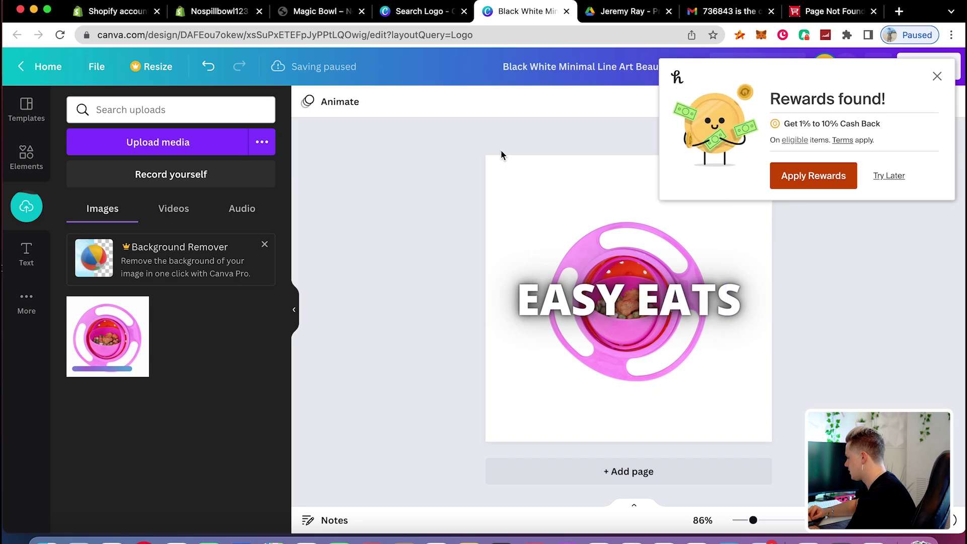
{"action": "left_click", "coordinate": [937, 76]}
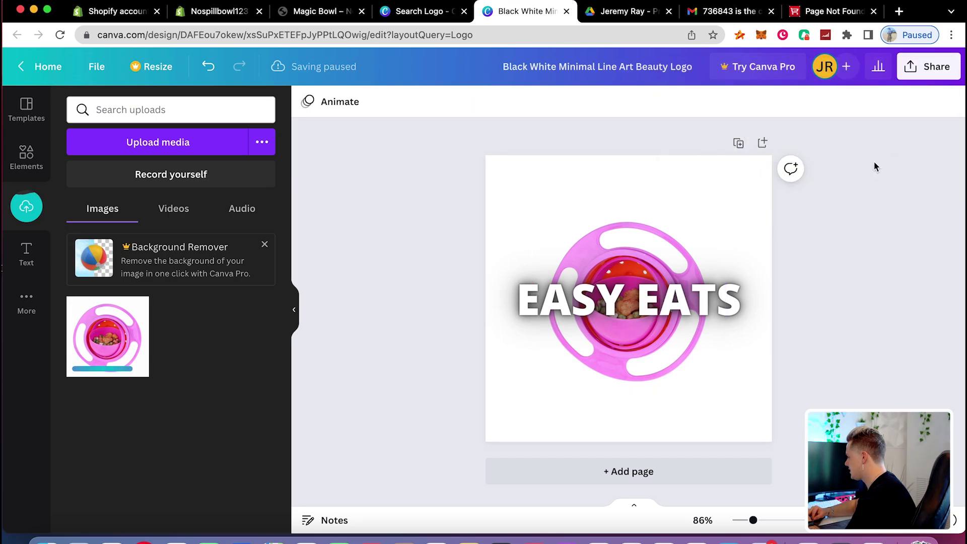
{"action": "left_click", "coordinate": [670, 240]}
{"action": "left_click_drag", "start_coordinate": [727, 202], "coordinate": [680, 248]}
{"action": "left_click", "coordinate": [712, 330], "text": "shift"}
{"action": "left_click_drag", "start_coordinate": [712, 330], "coordinate": [702, 327]}
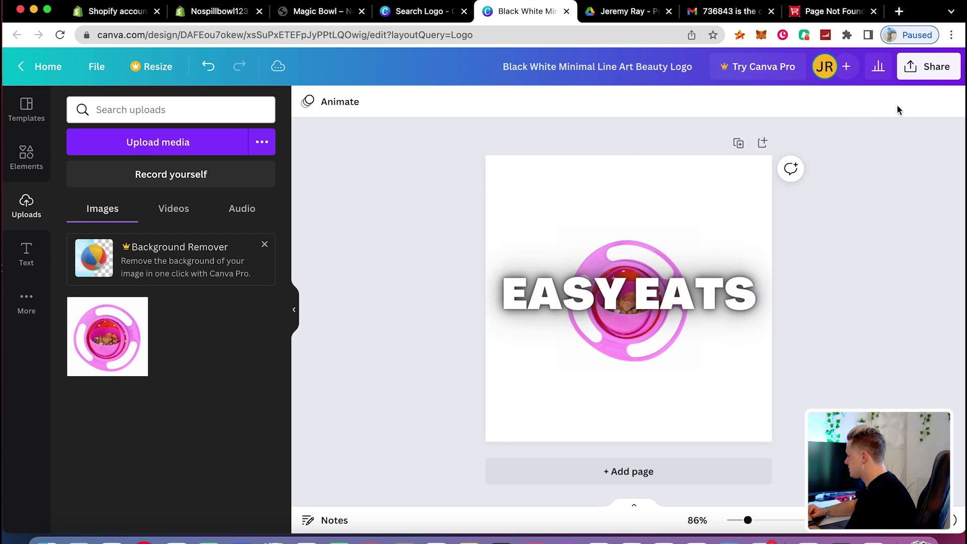
{"action": "left_click", "coordinate": [922, 80]}
{"action": "left_click", "coordinate": [747, 388]}
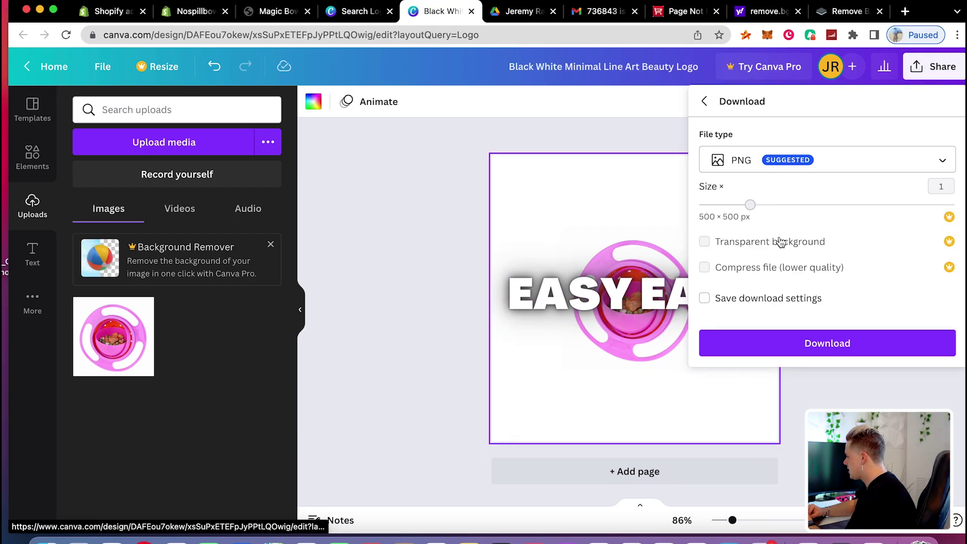
- Start the 30-day Canva Pro free trial, entering the billing postal code and submitting
{"action": "left_click", "coordinate": [778, 241]}
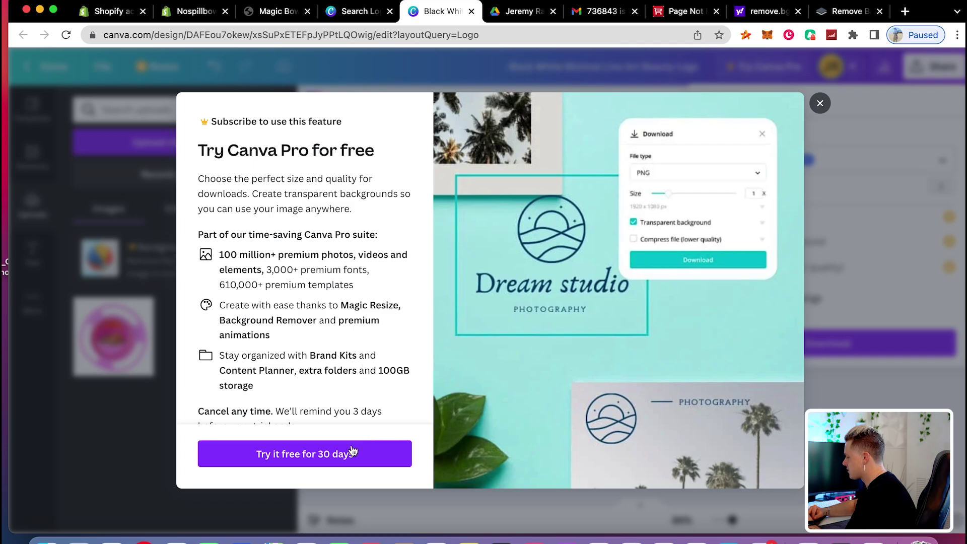
{"action": "left_click", "coordinate": [348, 445]}
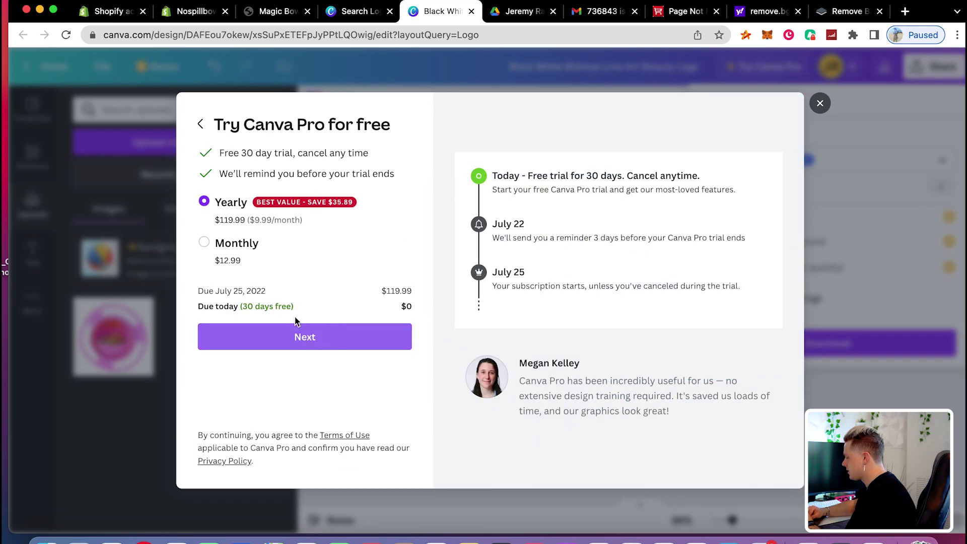
{"action": "left_click", "coordinate": [324, 336]}
{"action": "type", "text": "9"}
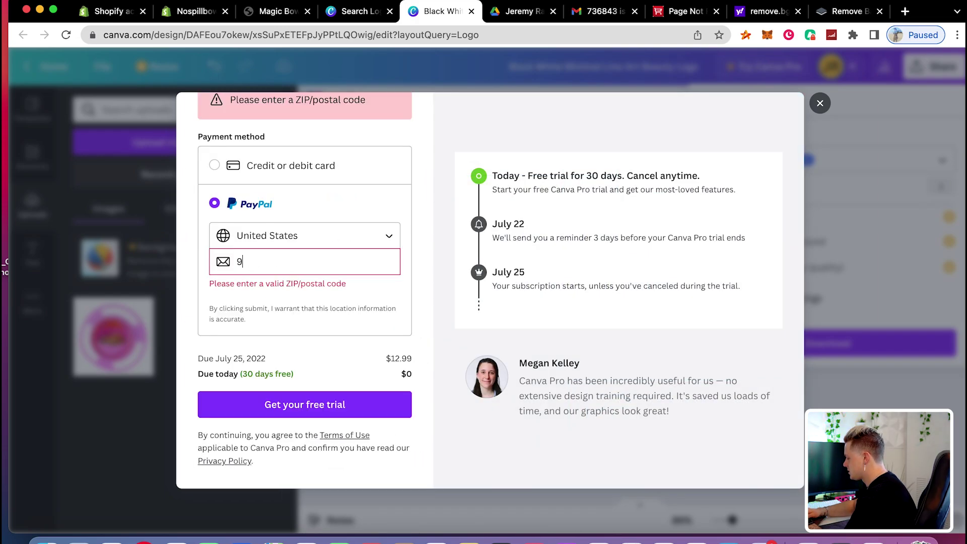
{"action": "type", "text": "7045"}
{"action": "key", "text": "Return"}
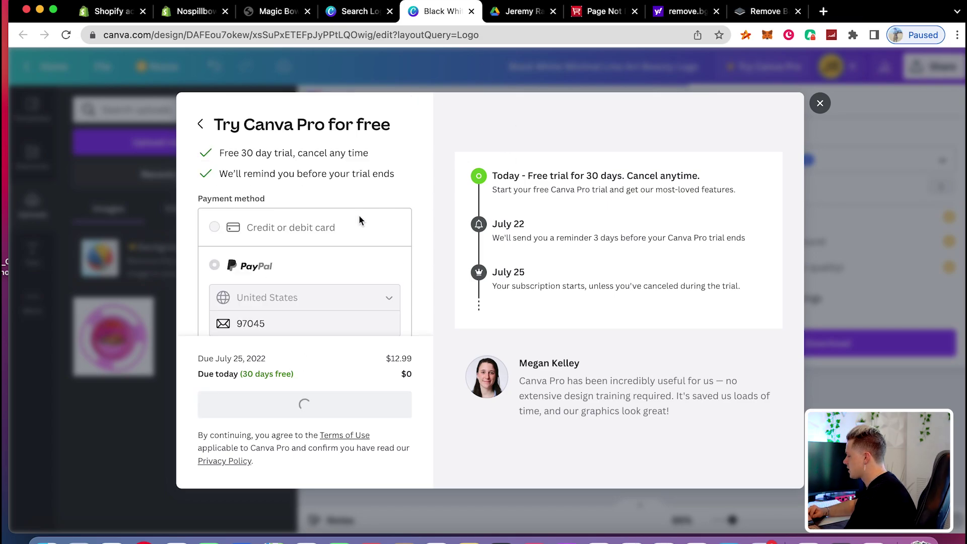
- Sign in to PayPal in its login window to pay for the trial
{"action": "left_click_drag", "start_coordinate": [931, 8], "coordinate": [927, 172]}
{"action": "left_click", "coordinate": [549, 110]}
{"action": "left_click", "coordinate": [516, 256]}
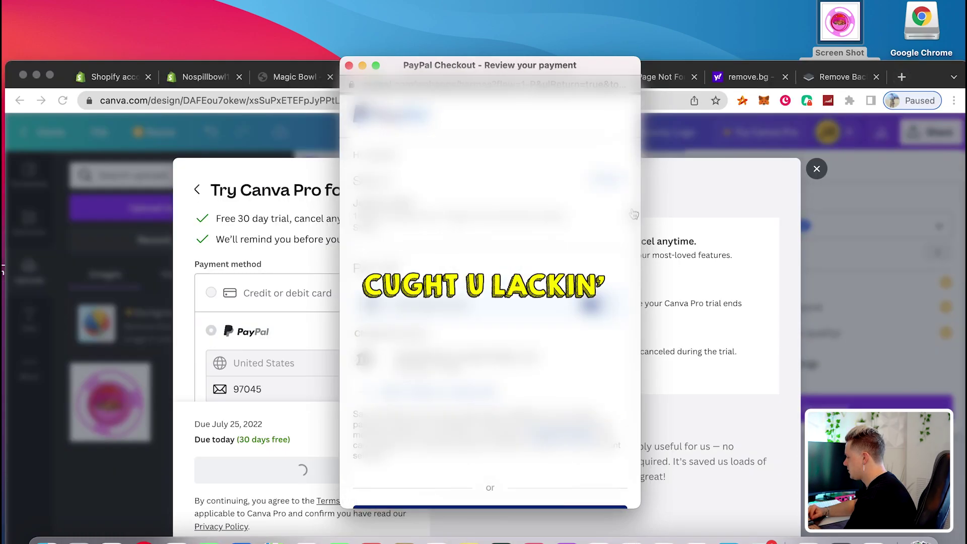
{"action": "scroll", "coordinate": [634, 214], "scroll_direction": "down", "scroll_amount": 5}
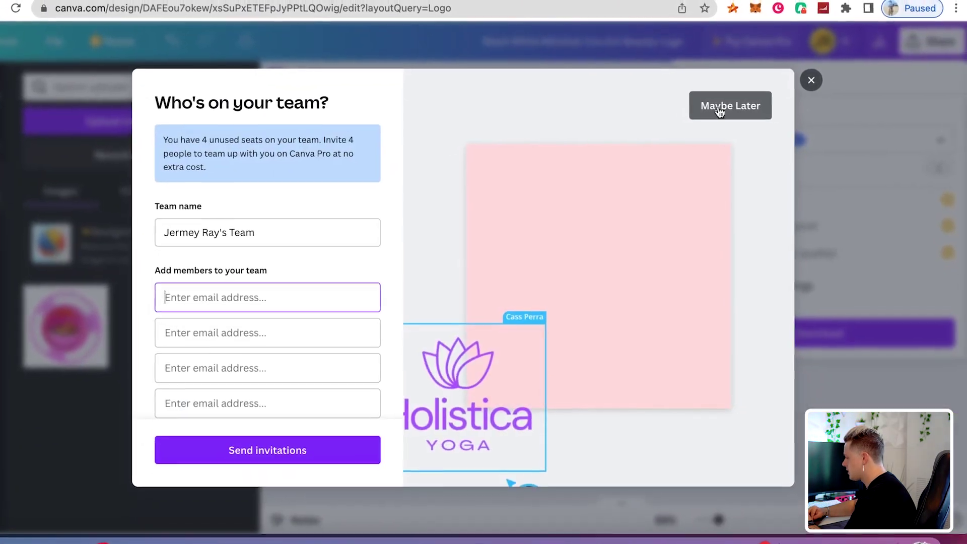
- Skip team invites, choose Start or grow a business, and dismiss the Pro welcome
{"action": "left_click", "coordinate": [727, 109]}
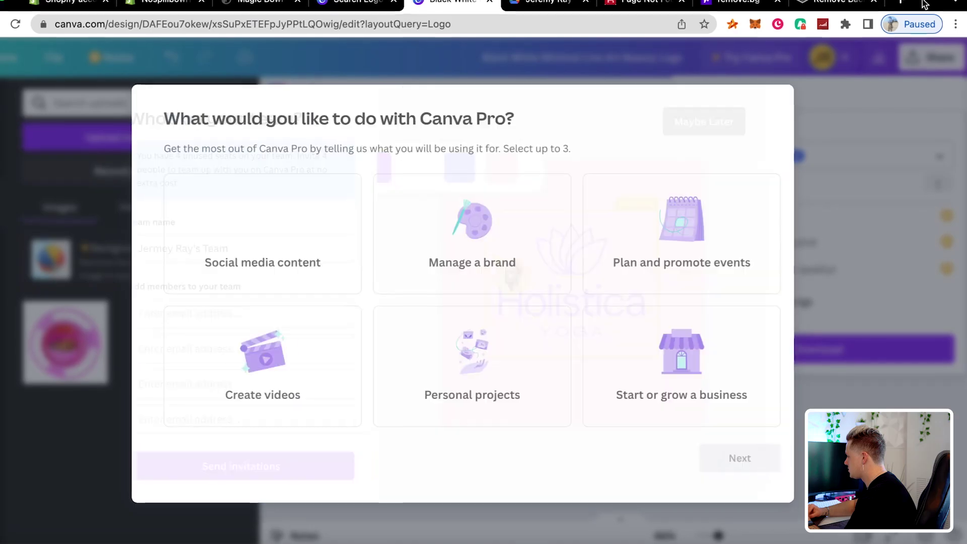
{"action": "left_click", "coordinate": [746, 370]}
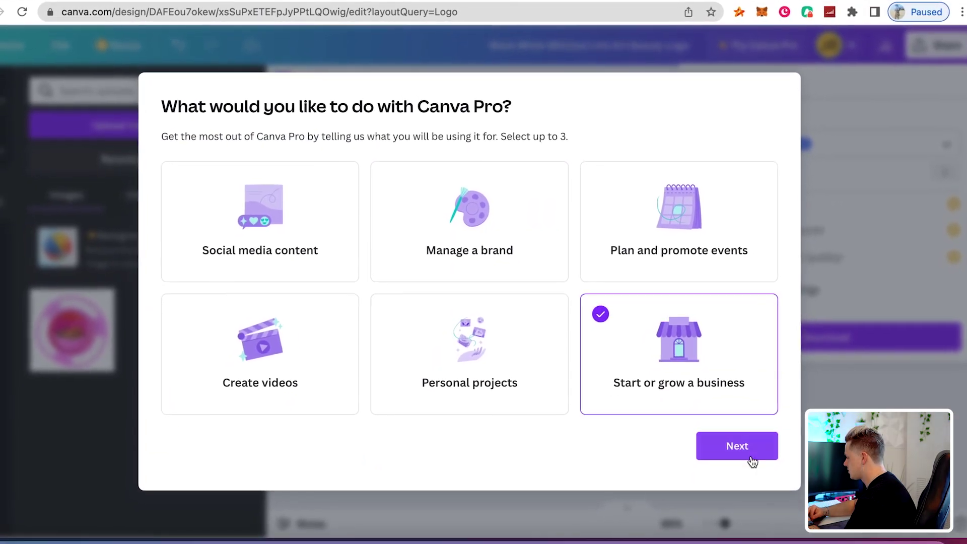
{"action": "left_click", "coordinate": [745, 455]}
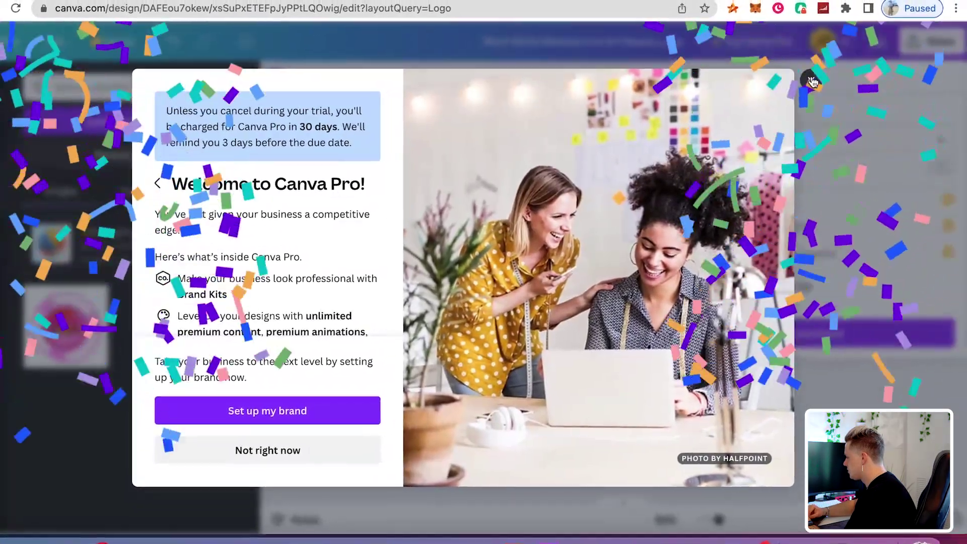
{"action": "left_click", "coordinate": [819, 79]}
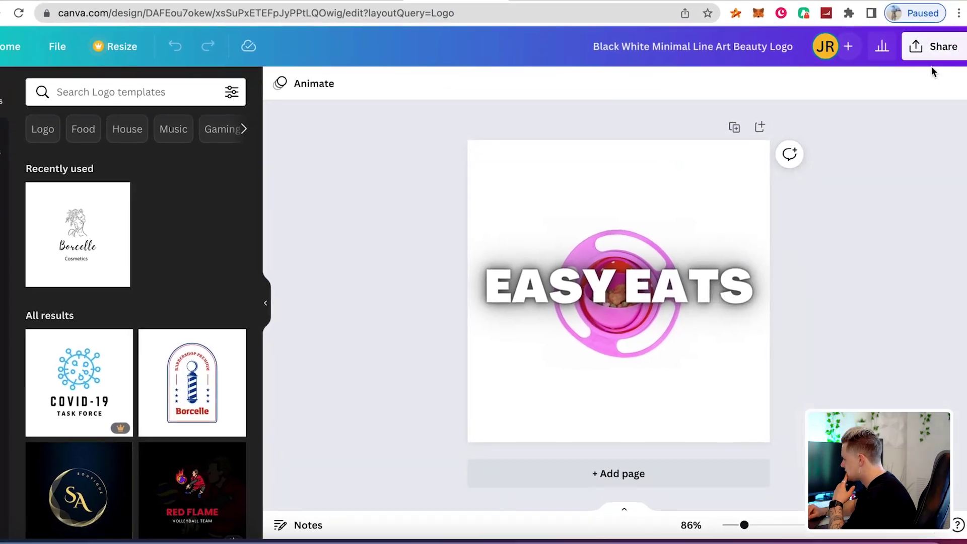
- Export the EASY EATS logo PNG at 1000 × 1000 px with a transparent background
{"action": "left_click", "coordinate": [931, 50]}
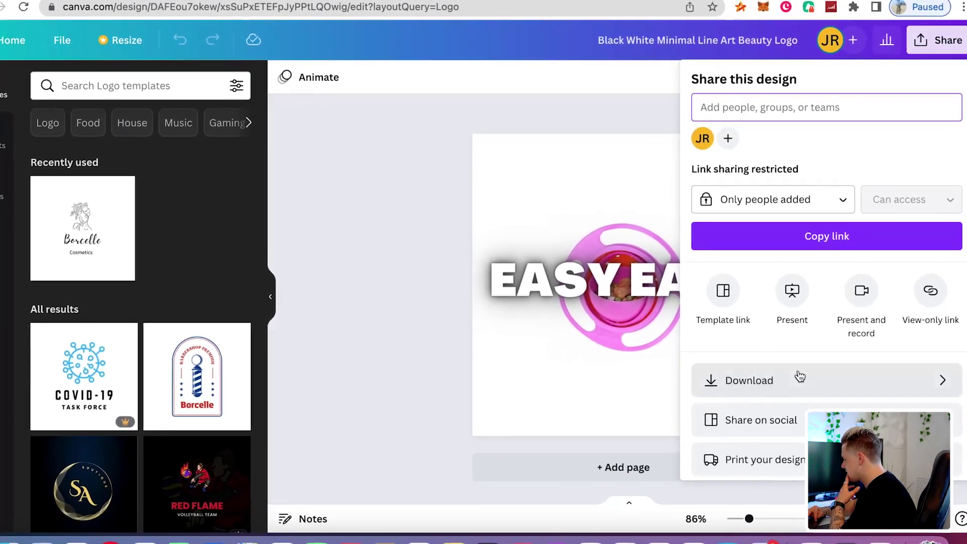
{"action": "left_click", "coordinate": [798, 376]}
{"action": "left_click", "coordinate": [736, 235]}
{"action": "left_click_drag", "start_coordinate": [738, 187], "coordinate": [844, 188]}
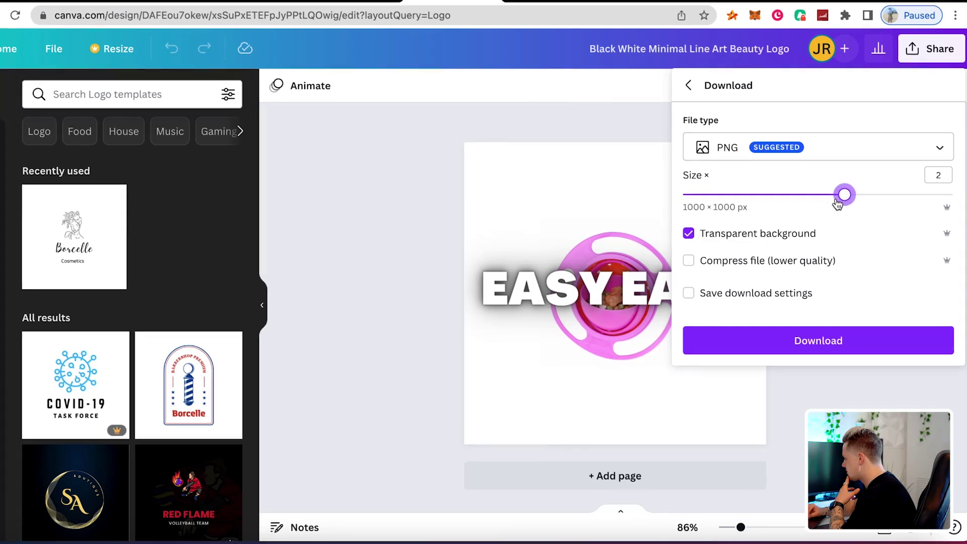
{"action": "left_click", "coordinate": [755, 338]}
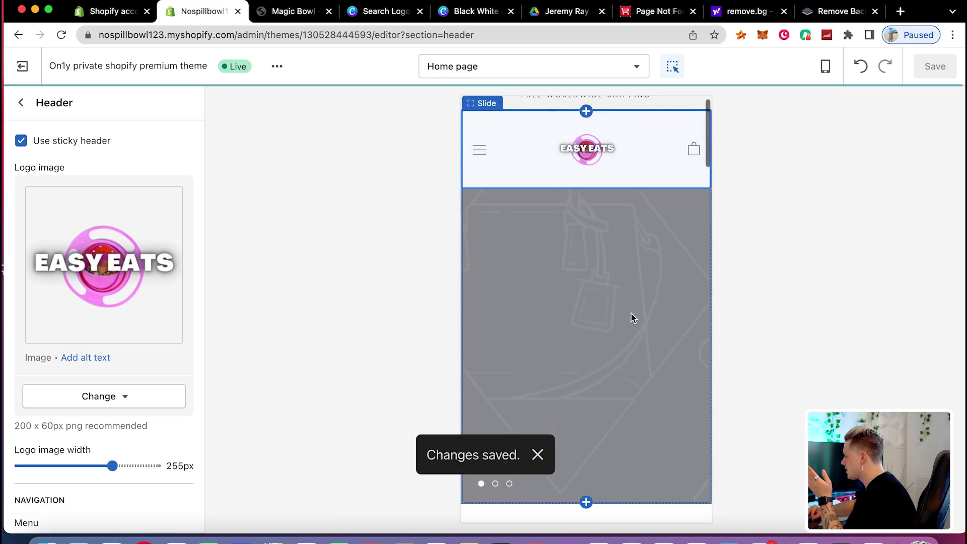
- Upload the baby-with-bowl photo and set it as the first slideshow slide's image
{"action": "scroll", "coordinate": [678, 293], "scroll_direction": "down", "scroll_amount": 2}
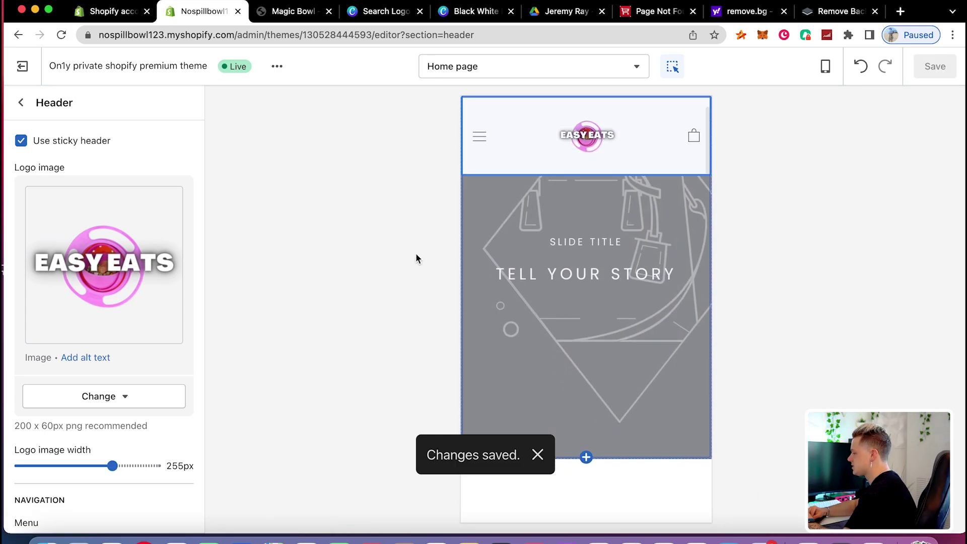
{"action": "left_click", "coordinate": [21, 102]}
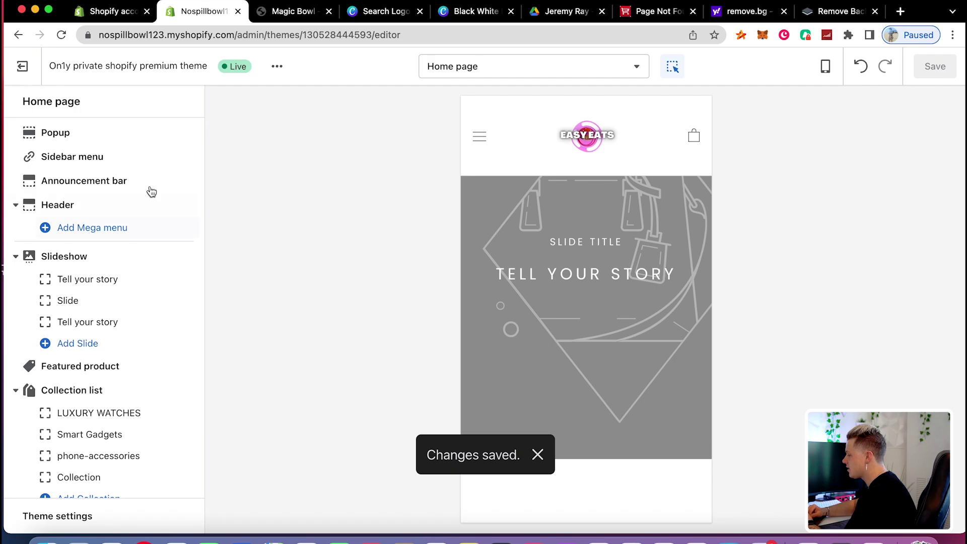
{"action": "scroll", "coordinate": [121, 232], "scroll_direction": "down", "scroll_amount": 1}
{"action": "left_click", "coordinate": [101, 256]}
{"action": "left_click", "coordinate": [125, 202]}
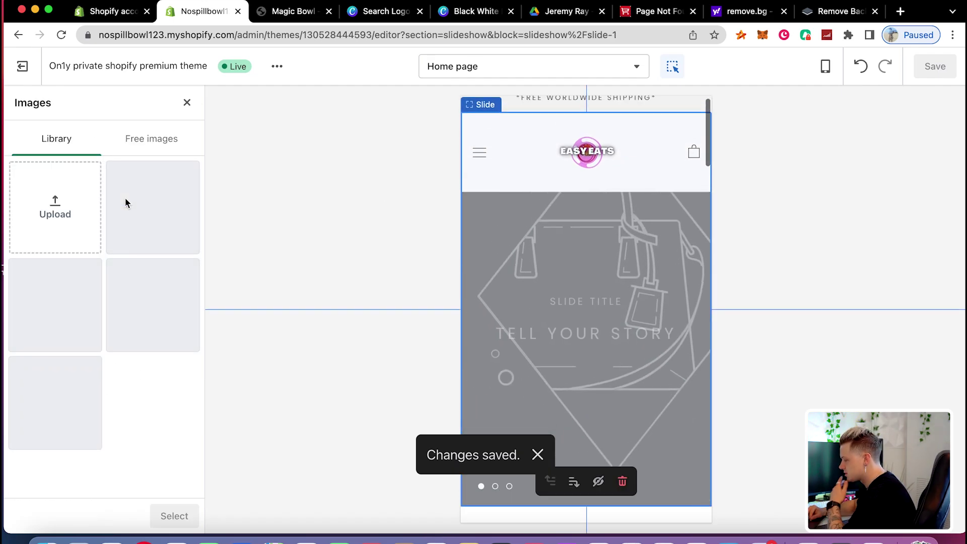
{"action": "left_click_drag", "start_coordinate": [901, 16], "coordinate": [718, 9]}
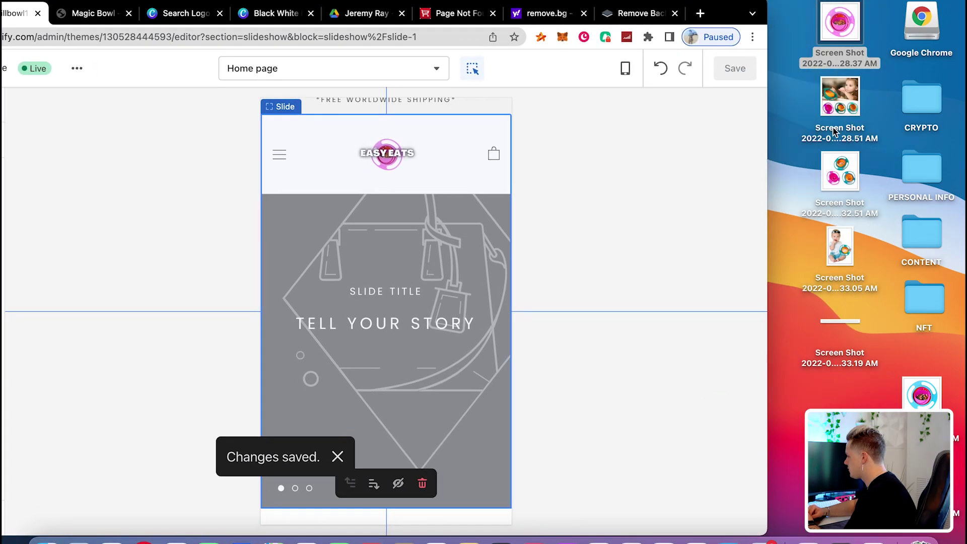
{"action": "left_click", "coordinate": [841, 167]}
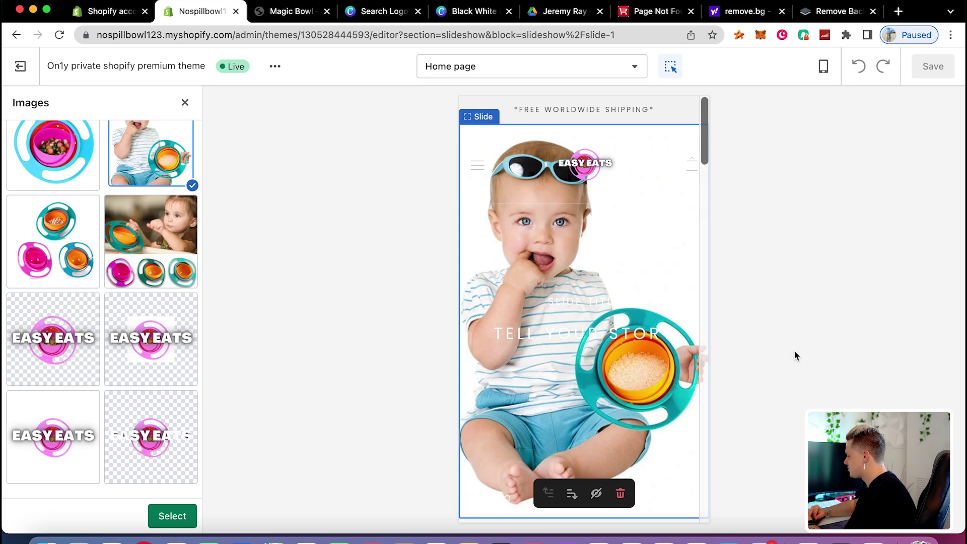
{"action": "left_click", "coordinate": [171, 516]}
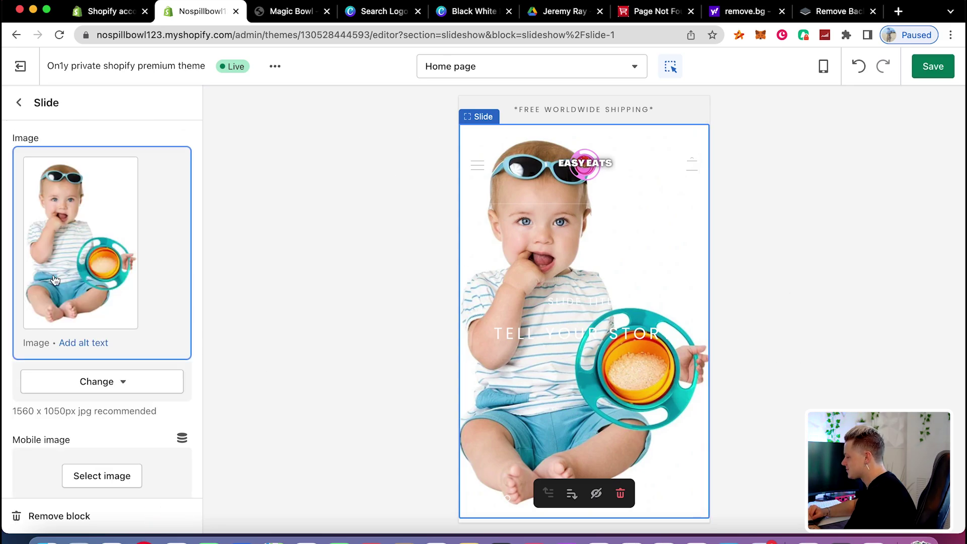
- Clear the slide's sub-heading and heading and link its button to Magic Bowl
{"action": "scroll", "coordinate": [54, 274], "scroll_direction": "down", "scroll_amount": 5}
{"action": "key", "text": "BackSpace"}
{"action": "key", "text": "Tab"}
{"action": "key", "text": "BackSpace"}
{"action": "key", "text": "Tab"}
{"action": "key", "text": "Tab"}
{"action": "left_click", "coordinate": [101, 253]}
{"action": "left_click", "coordinate": [92, 362]}
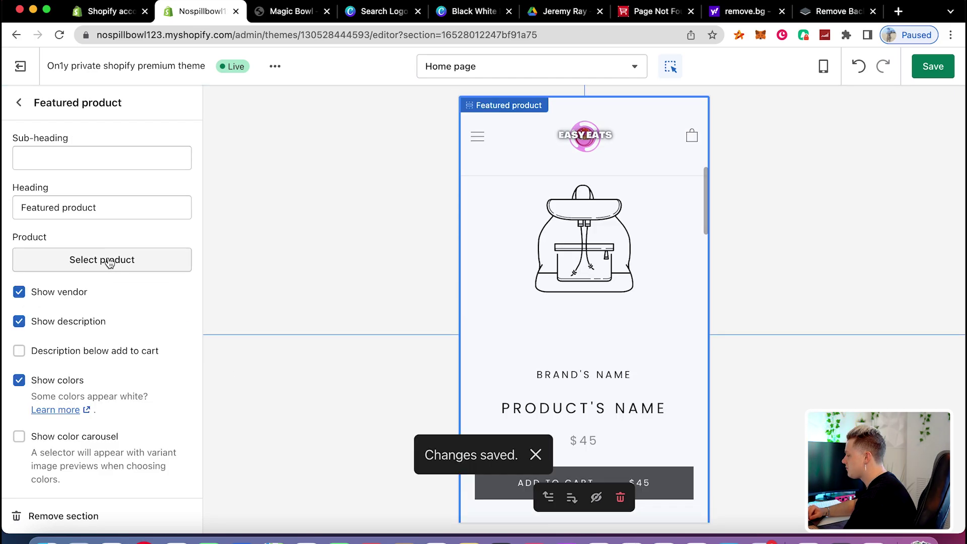
{"action": "left_click", "coordinate": [114, 260]}
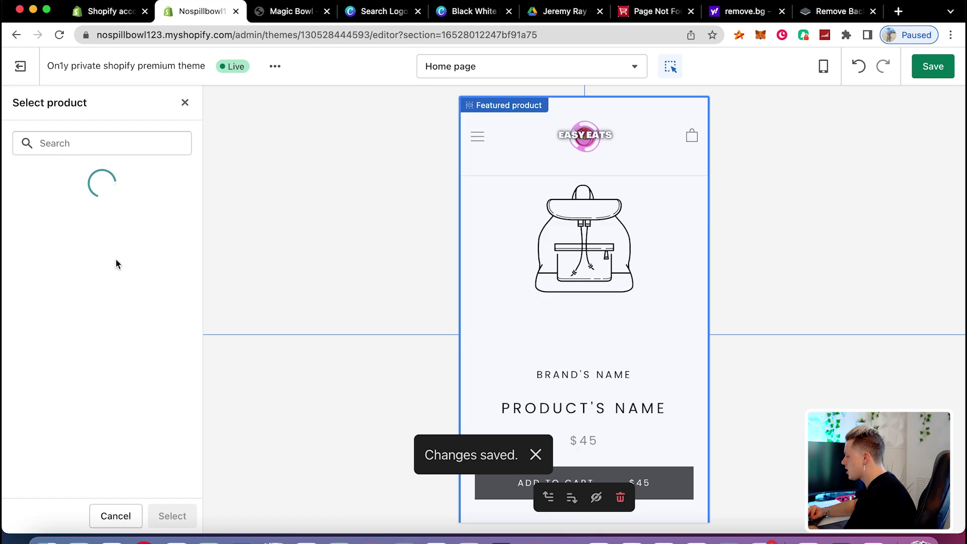
- Set Magic Bowl as the featured product and save the theme changes
{"action": "left_click", "coordinate": [85, 209]}
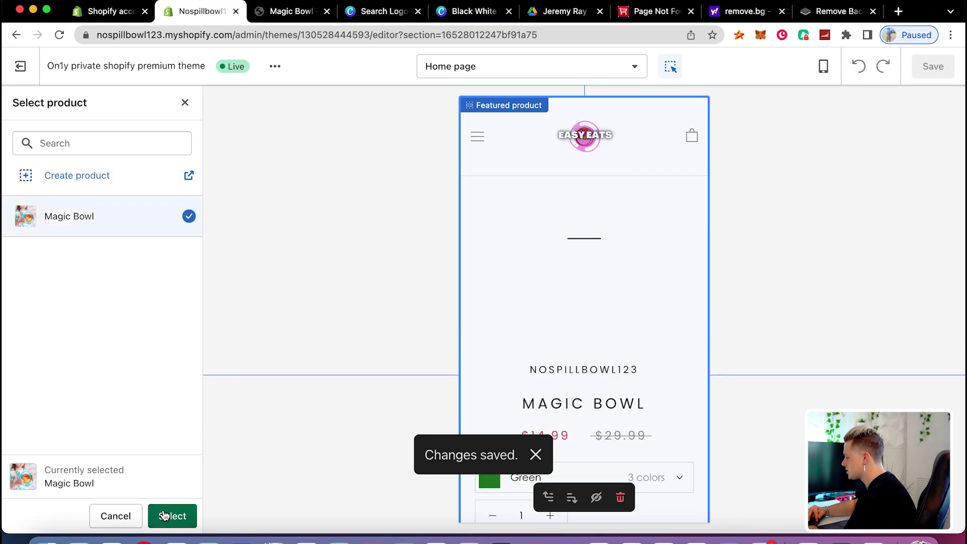
{"action": "left_click", "coordinate": [172, 516]}
{"action": "scroll", "coordinate": [101, 277], "scroll_direction": "down", "scroll_amount": 5}
{"action": "scroll", "coordinate": [103, 278], "scroll_direction": "up", "scroll_amount": 1}
{"action": "scroll", "coordinate": [103, 279], "scroll_direction": "up", "scroll_amount": 1}
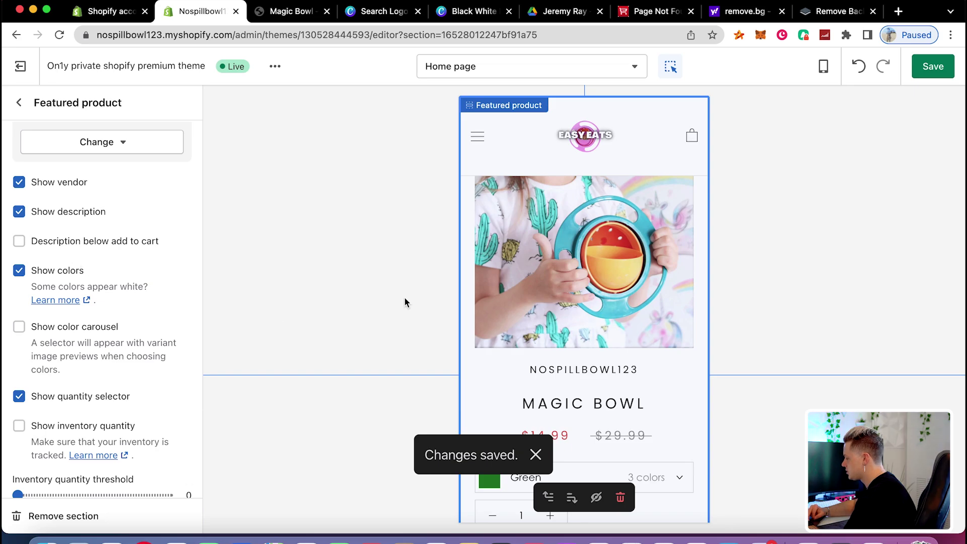
{"action": "scroll", "coordinate": [573, 313], "scroll_direction": "down", "scroll_amount": 10}
{"action": "scroll", "coordinate": [572, 322], "scroll_direction": "up", "scroll_amount": 8}
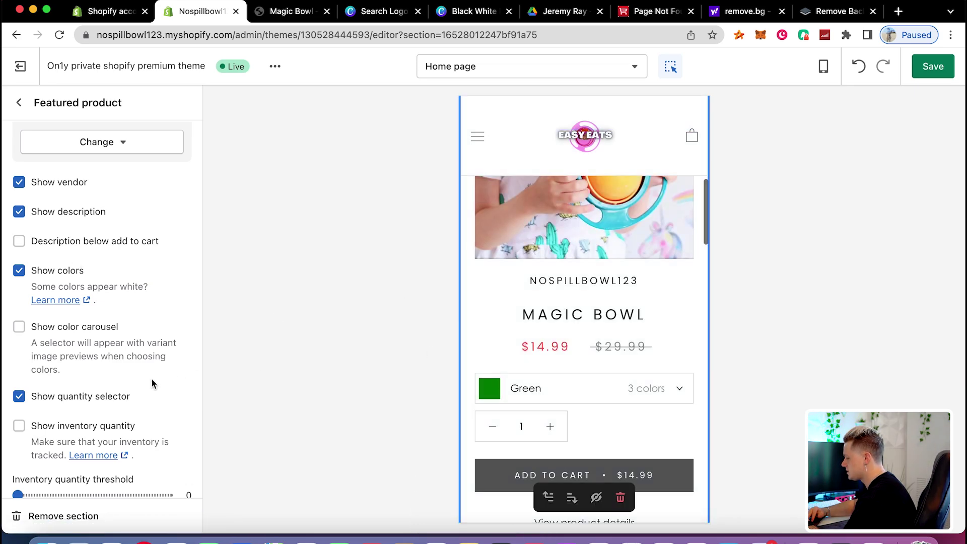
{"action": "scroll", "coordinate": [152, 383], "scroll_direction": "down", "scroll_amount": 5}
{"action": "left_click", "coordinate": [929, 69]}
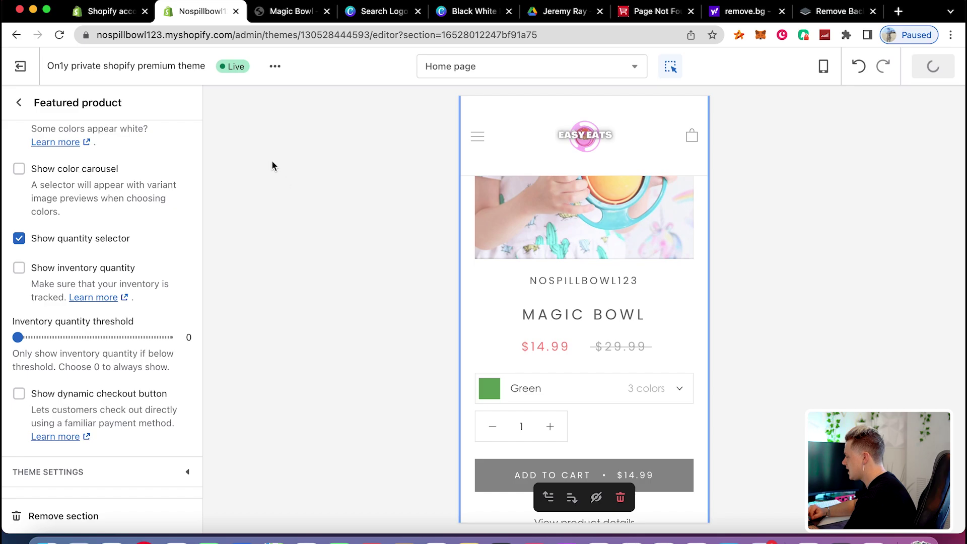
{"action": "scroll", "coordinate": [588, 364], "scroll_direction": "down", "scroll_amount": 15}
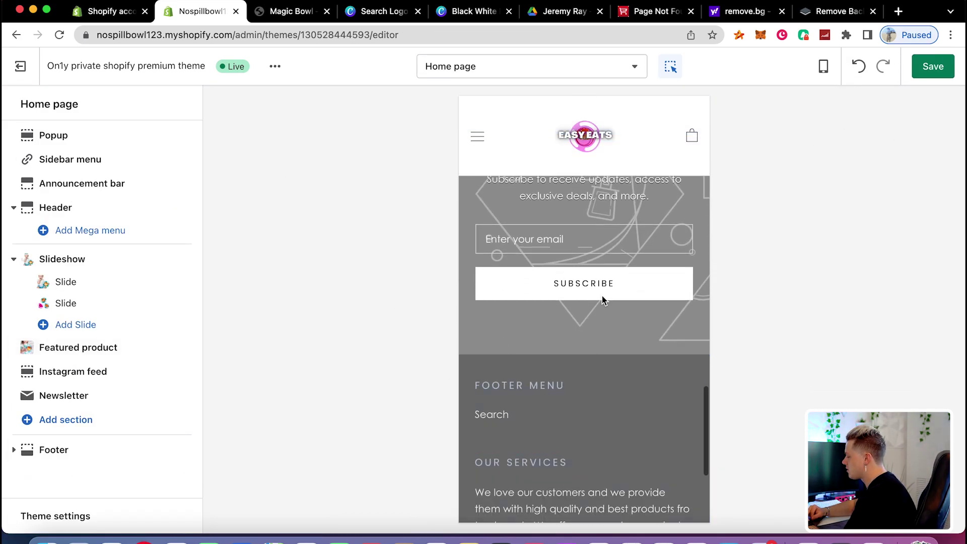
{"action": "left_click", "coordinate": [103, 402]}
- Set the baby-with-bowls photo as the Newsletter section's background image
{"action": "left_click", "coordinate": [108, 228]}
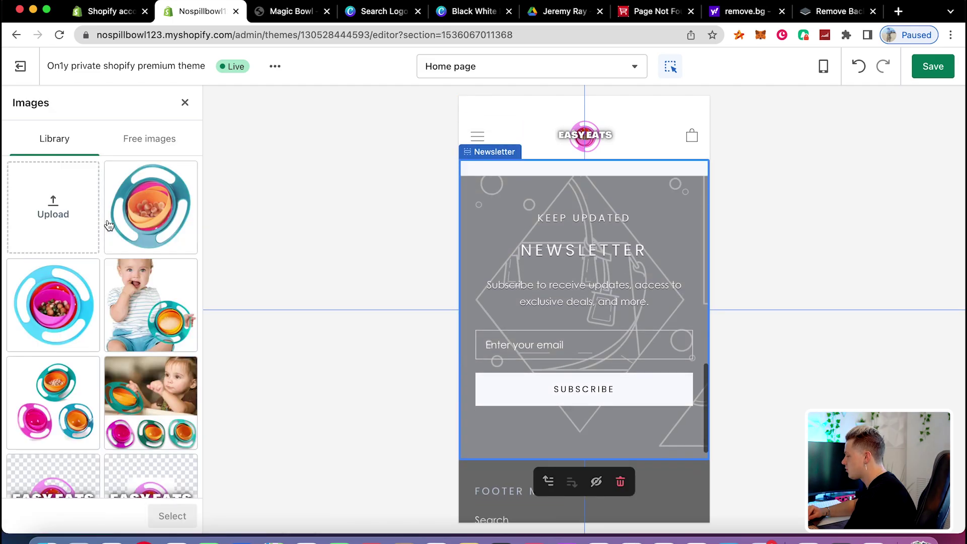
{"action": "scroll", "coordinate": [150, 329], "scroll_direction": "down", "scroll_amount": 3}
{"action": "left_click", "coordinate": [150, 317]}
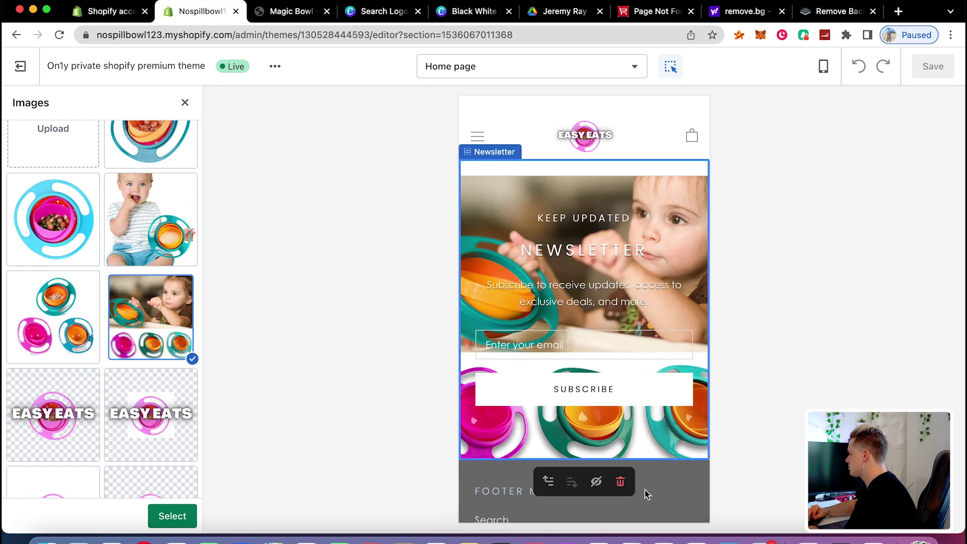
{"action": "scroll", "coordinate": [685, 352], "scroll_direction": "down", "scroll_amount": 2}
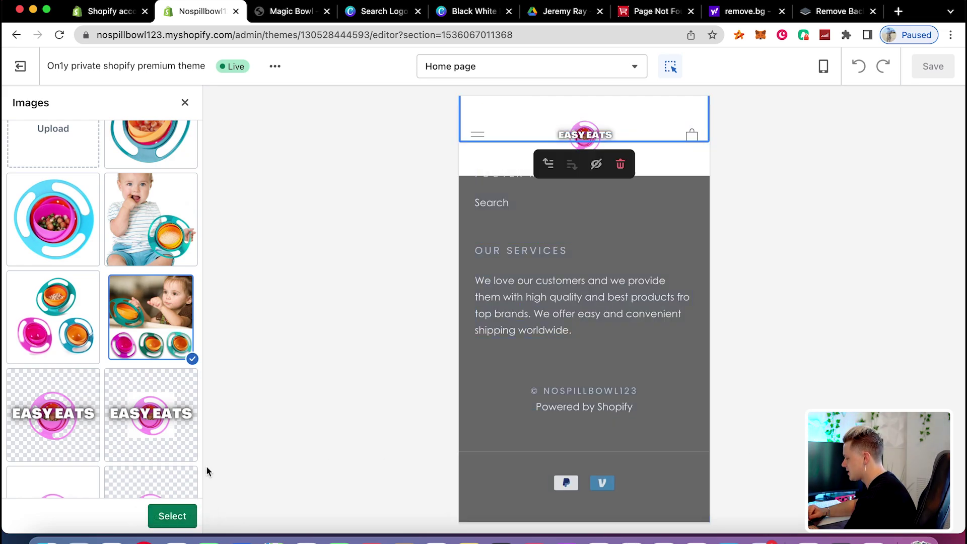
{"action": "left_click", "coordinate": [164, 524]}
- Enter the EASY EAT heading and save the newsletter changes
{"action": "type", "text": "EASY EAT"}
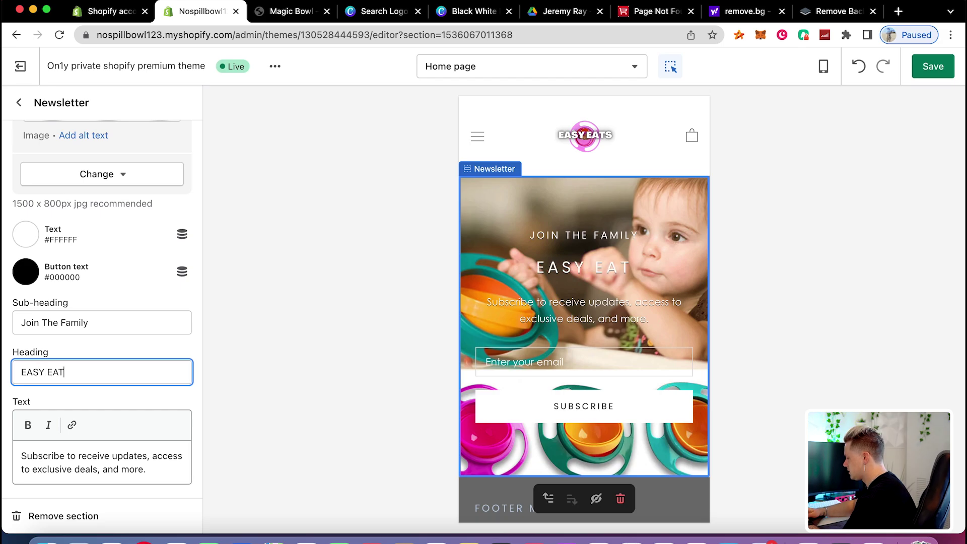
{"action": "key", "text": "super+s"}
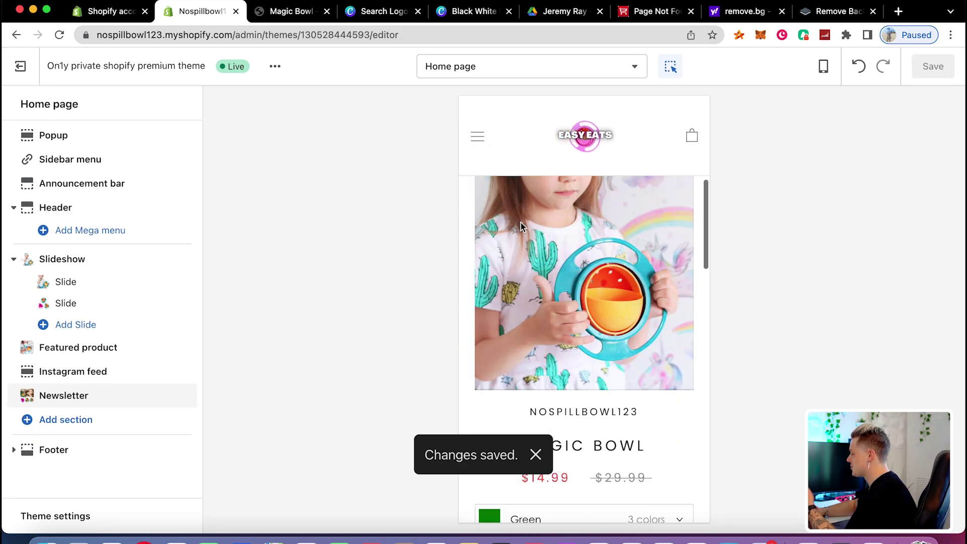
{"action": "scroll", "coordinate": [521, 225], "scroll_direction": "down", "scroll_amount": 5}
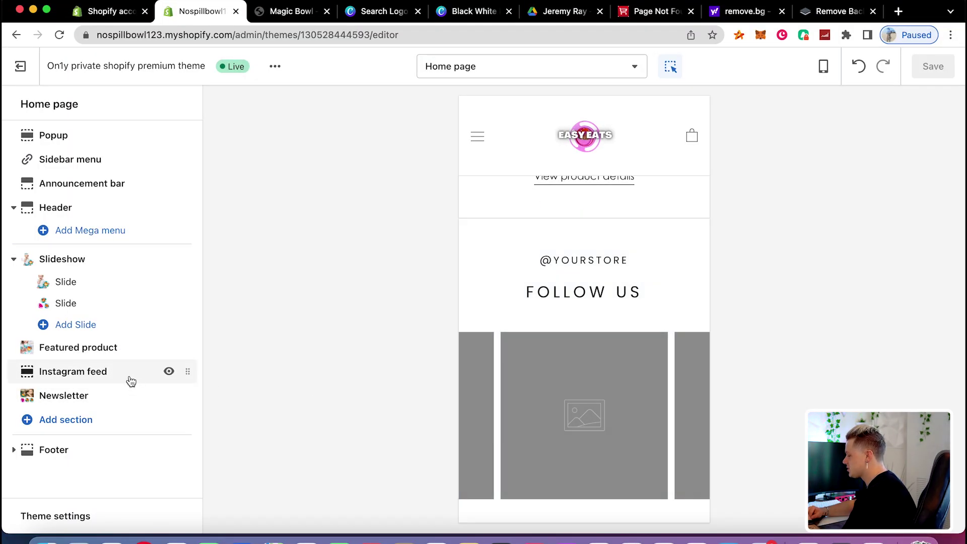
- Review the Instagram feed section, then expand the Colors panel in Theme settings
{"action": "left_click", "coordinate": [131, 377]}
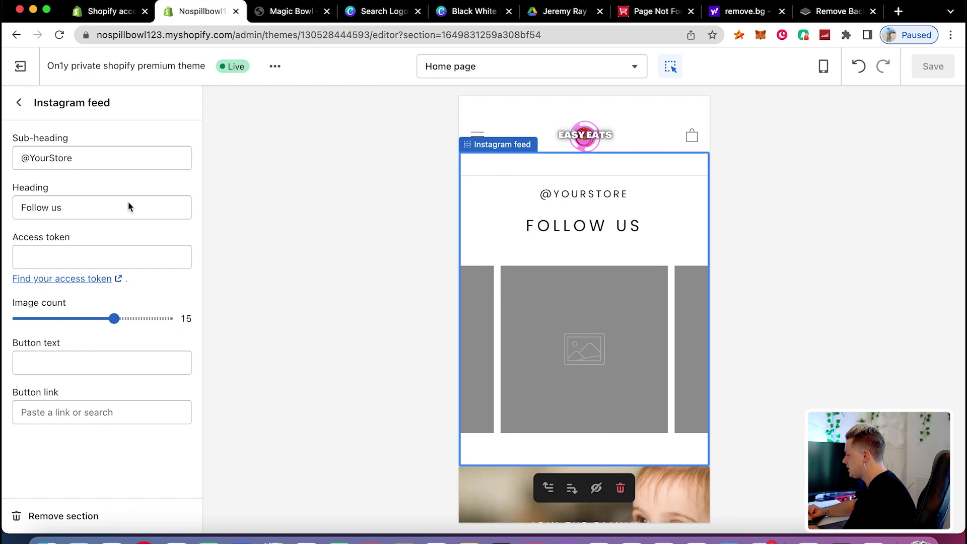
{"action": "left_click", "coordinate": [19, 102]}
{"action": "left_click", "coordinate": [56, 515]}
{"action": "left_click", "coordinate": [99, 181]}
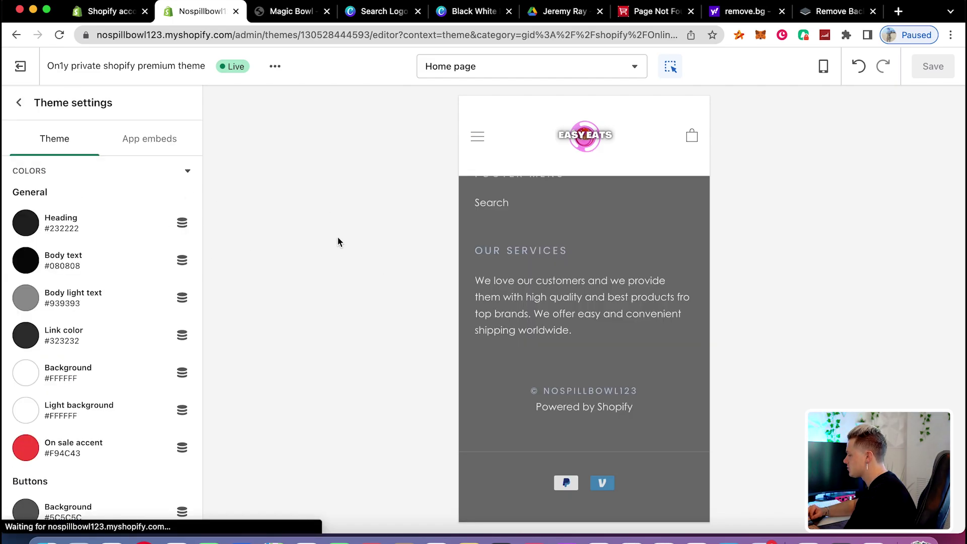
- Change the On sale accent colour to muted blue #4C9FB7 and save
{"action": "scroll", "coordinate": [101, 302], "scroll_direction": "down", "scroll_amount": 3}
{"action": "left_click", "coordinate": [25, 290]}
{"action": "left_click_drag", "start_coordinate": [138, 318], "coordinate": [139, 373]}
{"action": "left_click", "coordinate": [81, 344]}
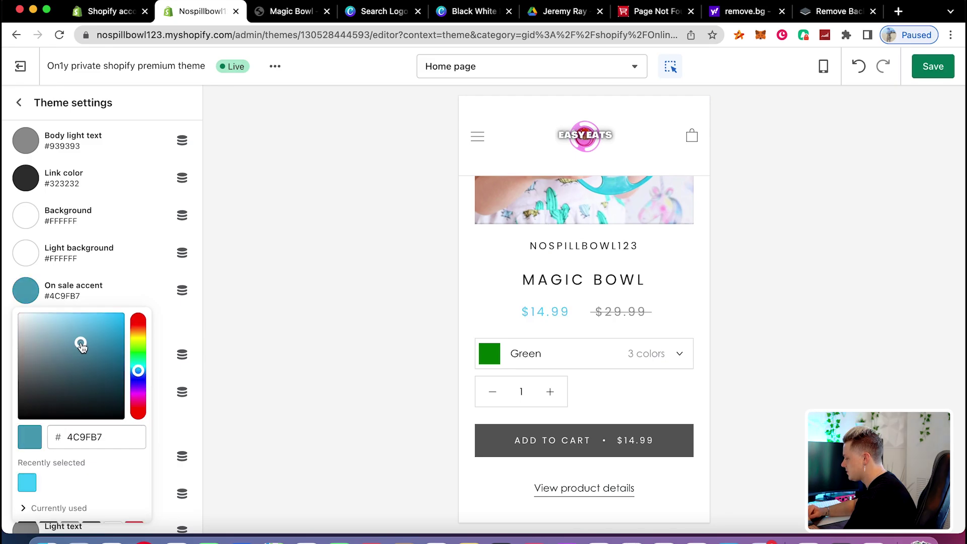
{"action": "left_click", "coordinate": [148, 307]}
{"action": "left_click", "coordinate": [94, 292]}
- Set the footer heading colour to pink #FF41FC
{"action": "scroll", "coordinate": [17, 299], "scroll_direction": "down", "scroll_amount": 5}
{"action": "left_click", "coordinate": [27, 356]}
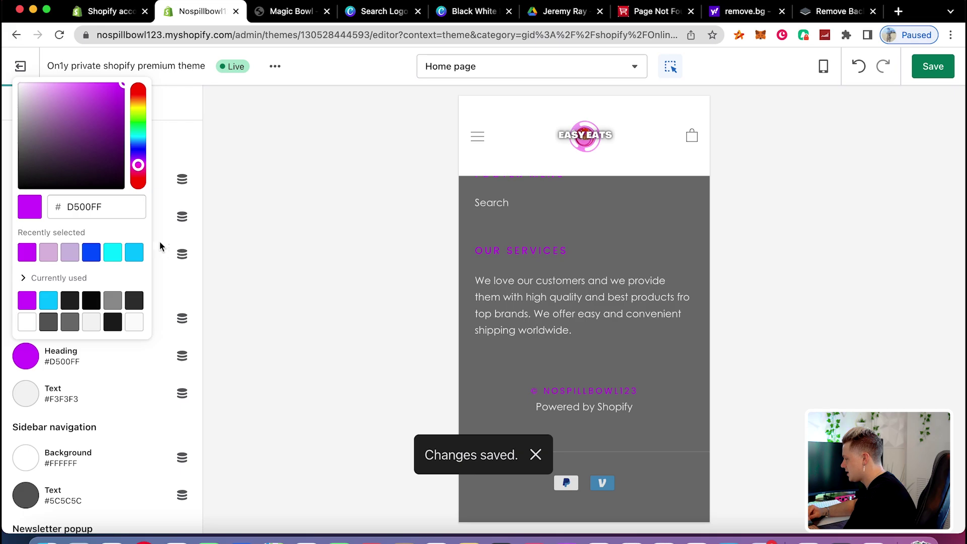
{"action": "mouse_move", "coordinate": [141, 168]}
{"action": "left_mouse_down"}
{"action": "mouse_move", "coordinate": [139, 146]}
{"action": "mouse_move", "coordinate": [141, 172]}
{"action": "left_mouse_up"}
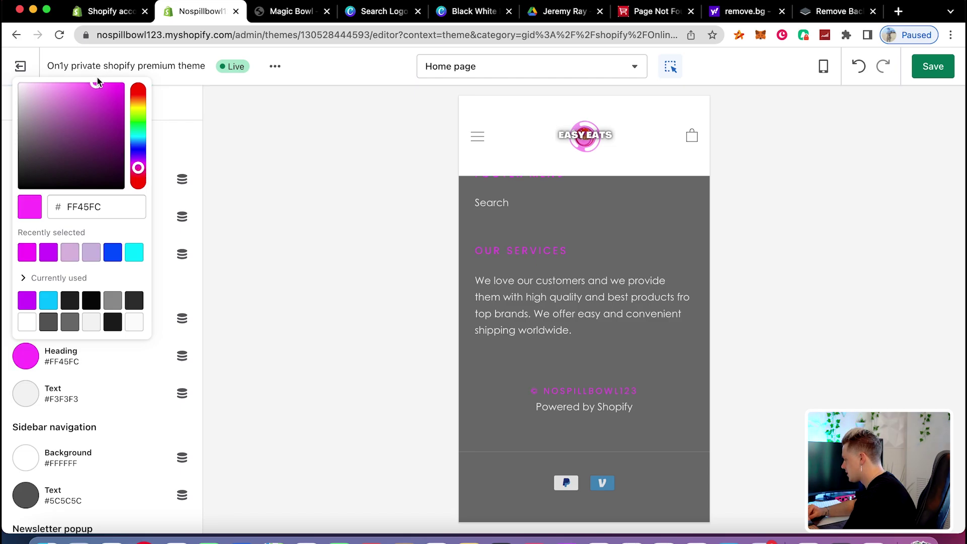
{"action": "left_click", "coordinate": [129, 377]}
- Make the footer background near-black #080808
{"action": "scroll", "coordinate": [93, 421], "scroll_direction": "down", "scroll_amount": 2}
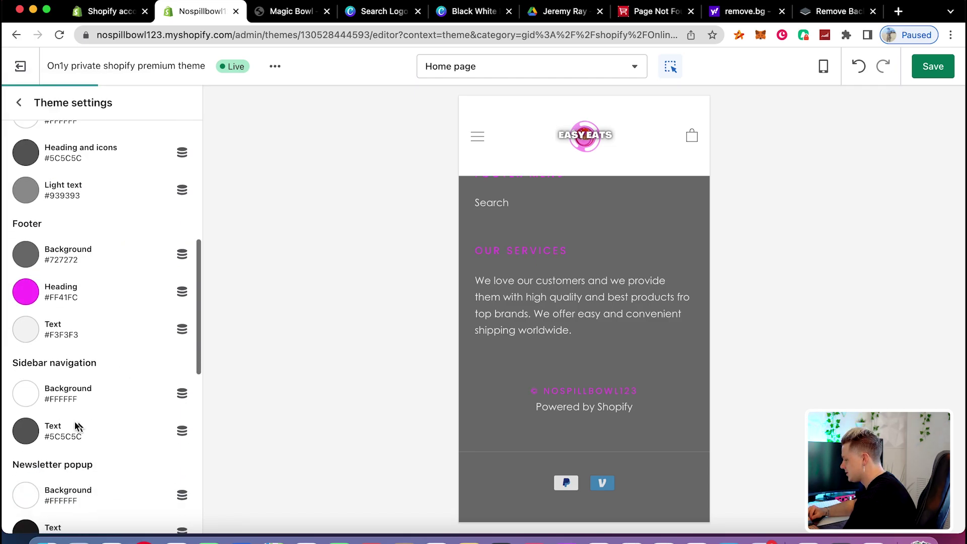
{"action": "scroll", "coordinate": [28, 399], "scroll_direction": "down", "scroll_amount": 2}
{"action": "scroll", "coordinate": [27, 353], "scroll_direction": "up", "scroll_amount": 3}
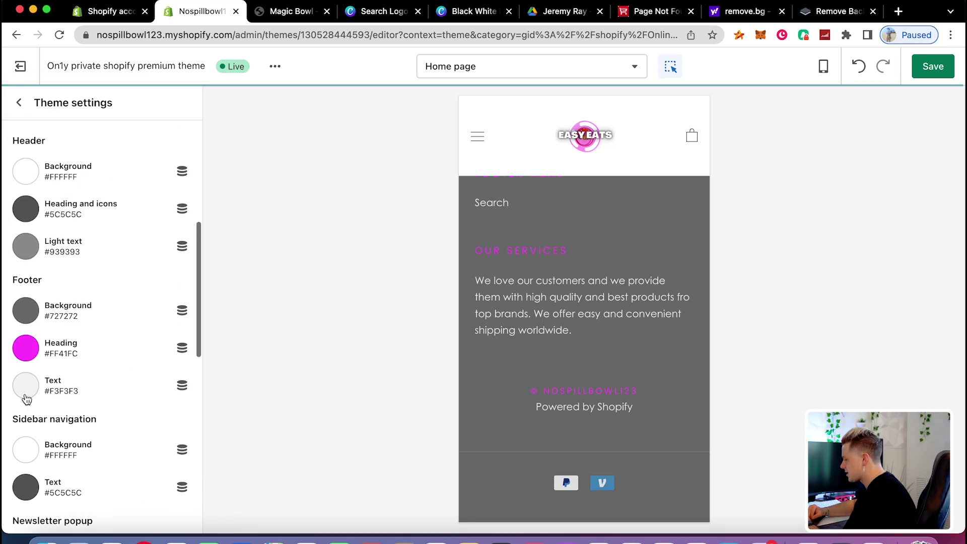
{"action": "left_click", "coordinate": [29, 316]}
{"action": "left_click", "coordinate": [90, 283]}
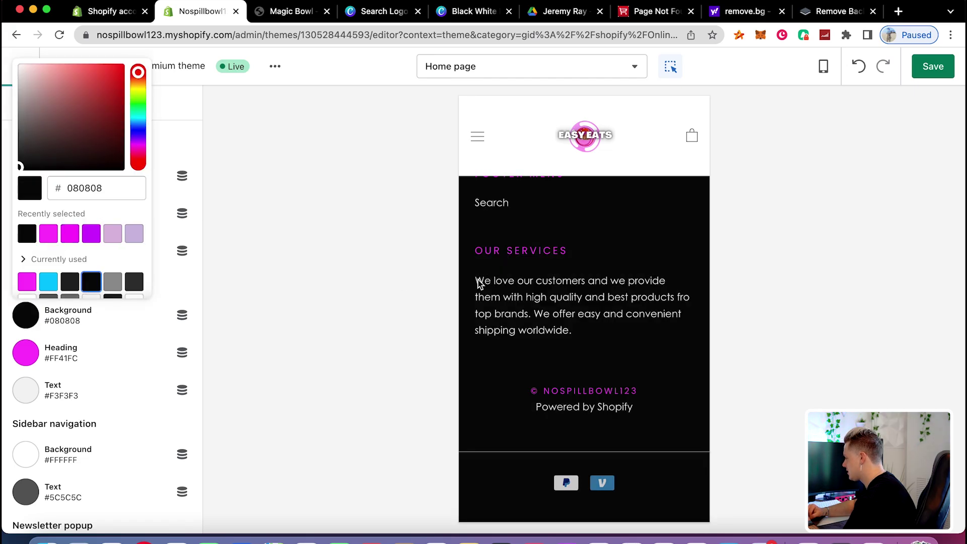
{"action": "scroll", "coordinate": [503, 282], "scroll_direction": "up", "scroll_amount": 20}
{"action": "scroll", "coordinate": [542, 280], "scroll_direction": "down", "scroll_amount": 5}
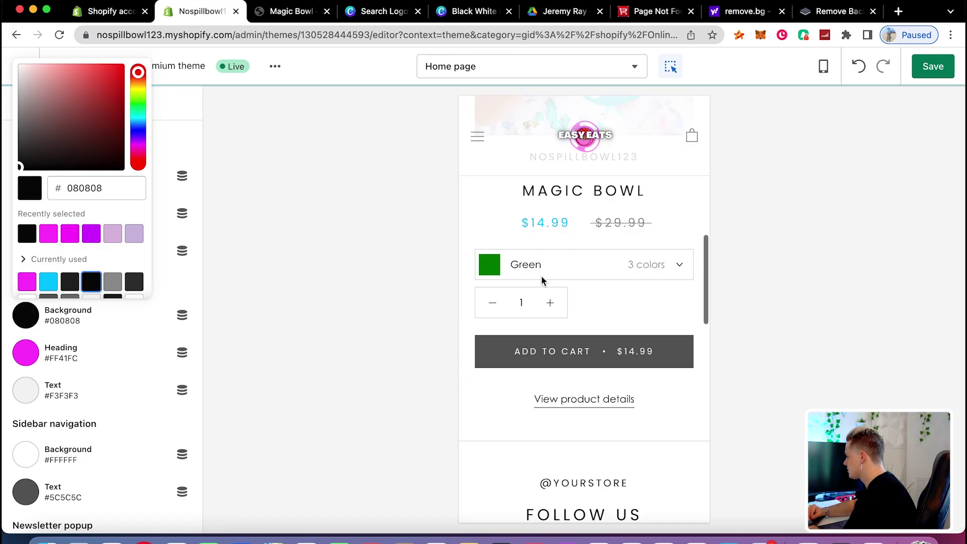
{"action": "scroll", "coordinate": [542, 281], "scroll_direction": "down", "scroll_amount": 10}
{"action": "left_click", "coordinate": [475, 134]}
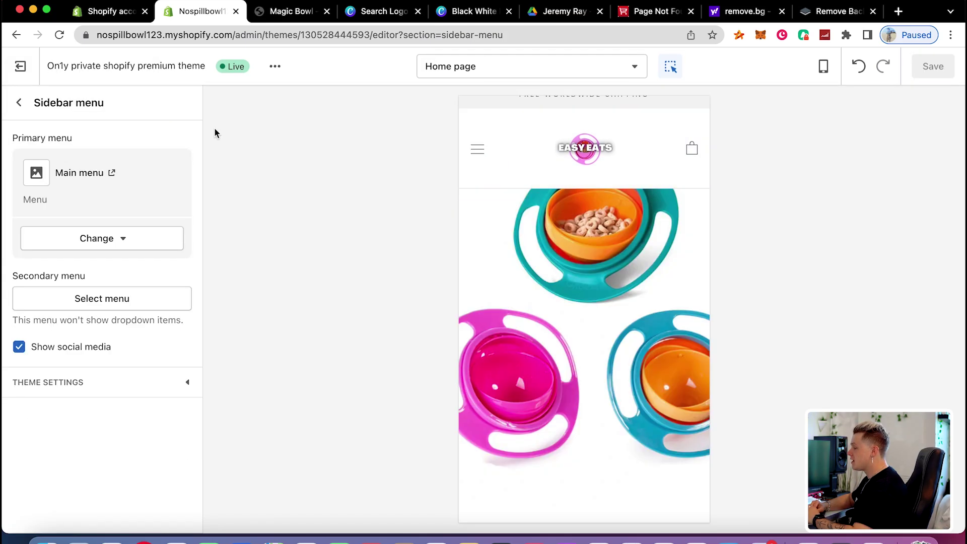
- Exit the theme editor to the store admin and open Settings > Policies
{"action": "left_click", "coordinate": [21, 104]}
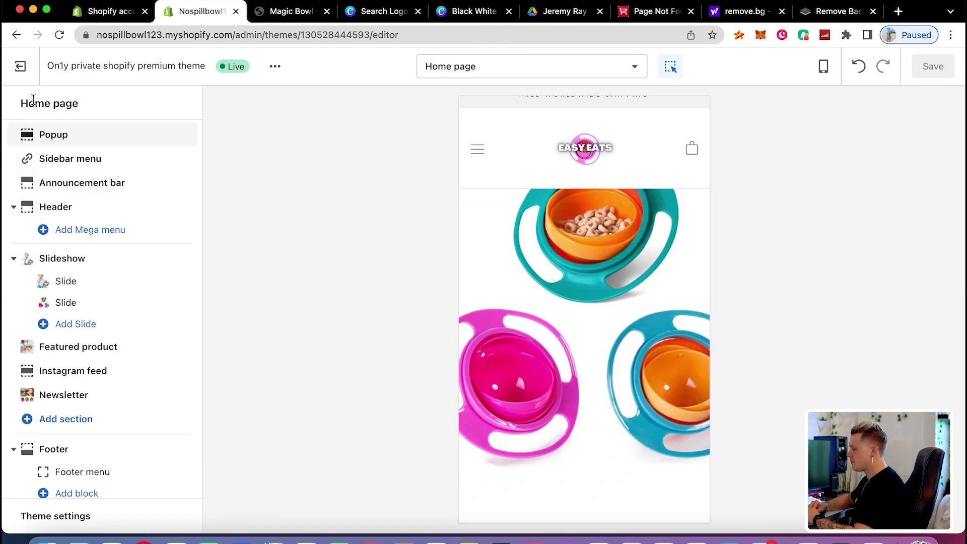
{"action": "left_click", "coordinate": [20, 66]}
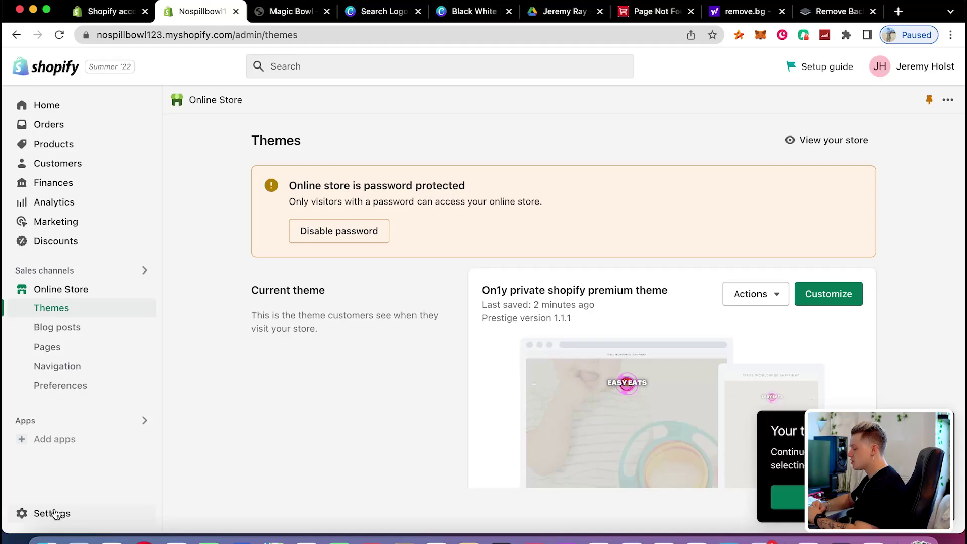
{"action": "left_click", "coordinate": [52, 513]}
{"action": "scroll", "coordinate": [236, 317], "scroll_direction": "down", "scroll_amount": 3}
{"action": "scroll", "coordinate": [190, 315], "scroll_direction": "down", "scroll_amount": 5}
{"action": "scroll", "coordinate": [190, 316], "scroll_direction": "up", "scroll_amount": 2}
{"action": "left_click", "coordinate": [175, 499]}
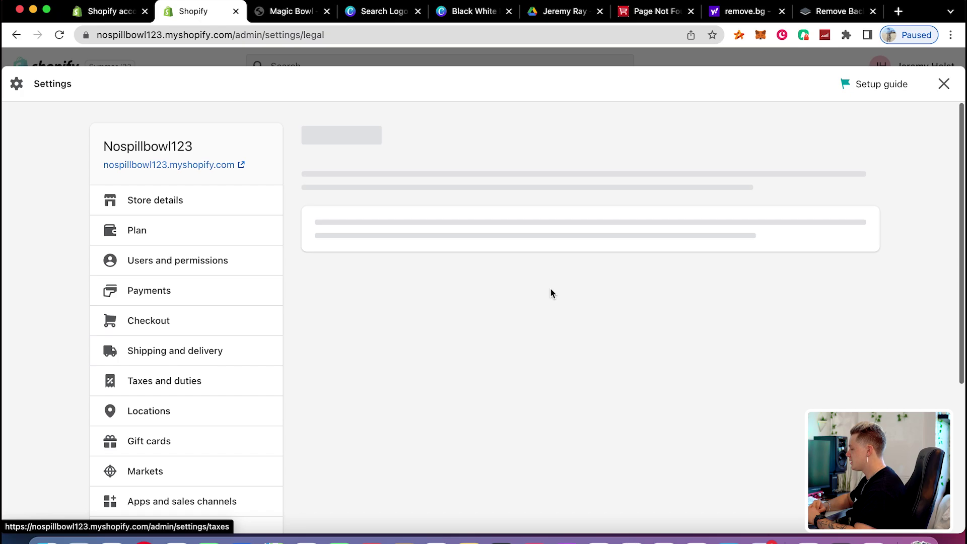
- Create the privacy policy and terms of service from templates, then close Settings
{"action": "scroll", "coordinate": [387, 398], "scroll_direction": "down", "scroll_amount": 1}
{"action": "scroll", "coordinate": [387, 399], "scroll_direction": "down", "scroll_amount": 5}
{"action": "left_click", "coordinate": [379, 373]}
{"action": "scroll", "coordinate": [379, 371], "scroll_direction": "down", "scroll_amount": 5}
{"action": "scroll", "coordinate": [378, 371], "scroll_direction": "down", "scroll_amount": 5}
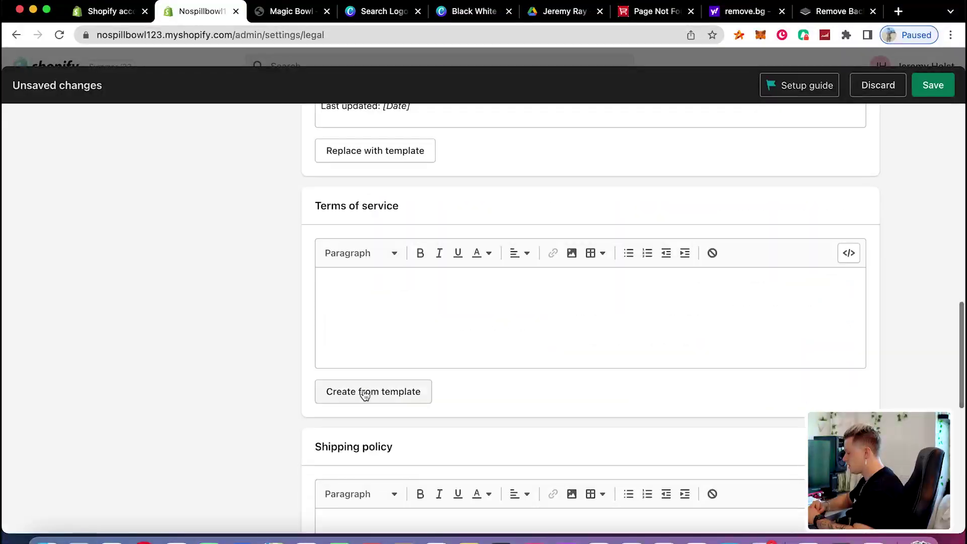
{"action": "scroll", "coordinate": [624, 299], "scroll_direction": "down", "scroll_amount": 15}
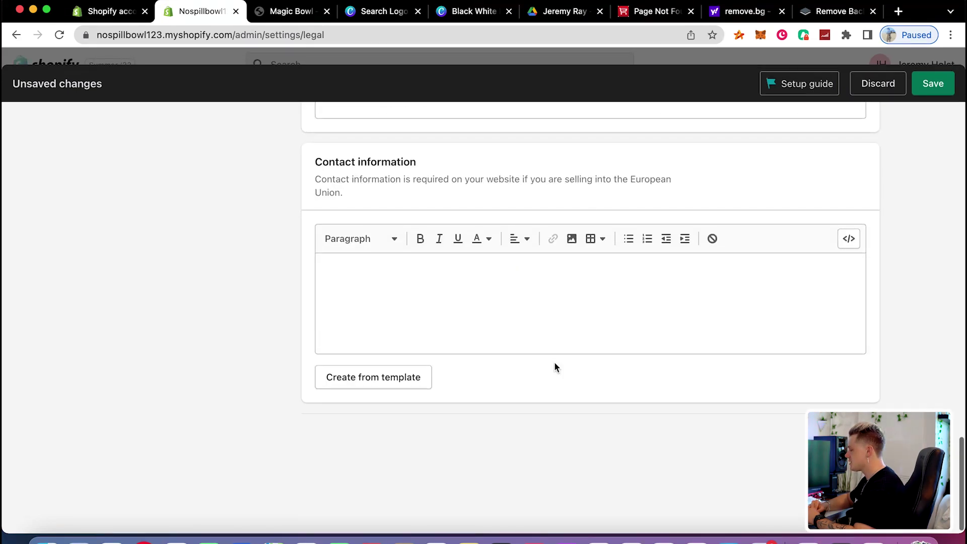
{"action": "left_click", "coordinate": [379, 374]}
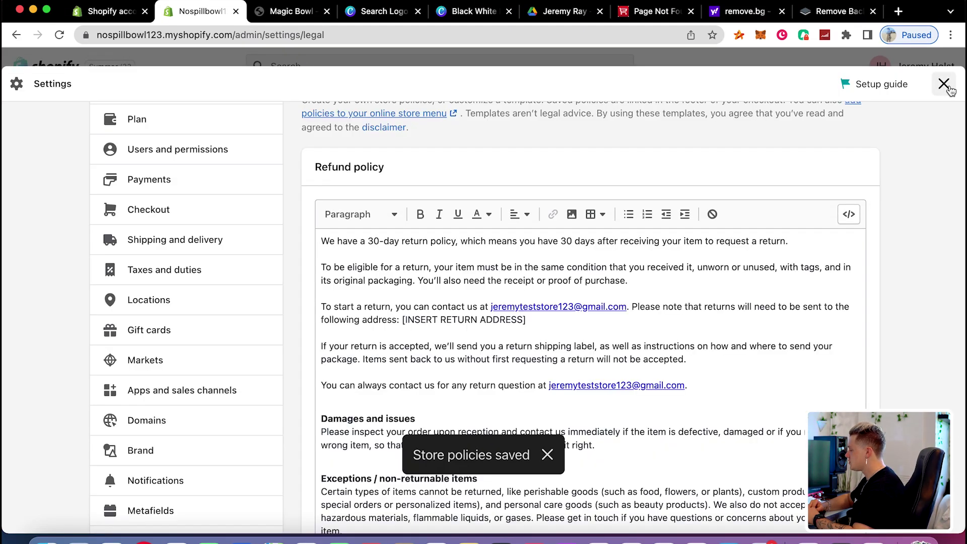
{"action": "left_click", "coordinate": [943, 82]}
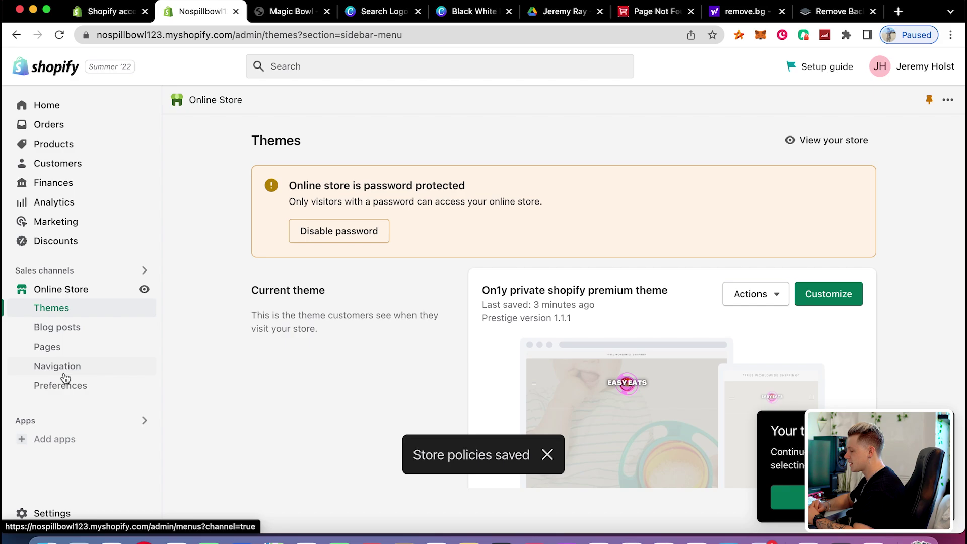
- Open the Footer menu and add a Privacy Policy item
{"action": "left_click", "coordinate": [59, 367]}
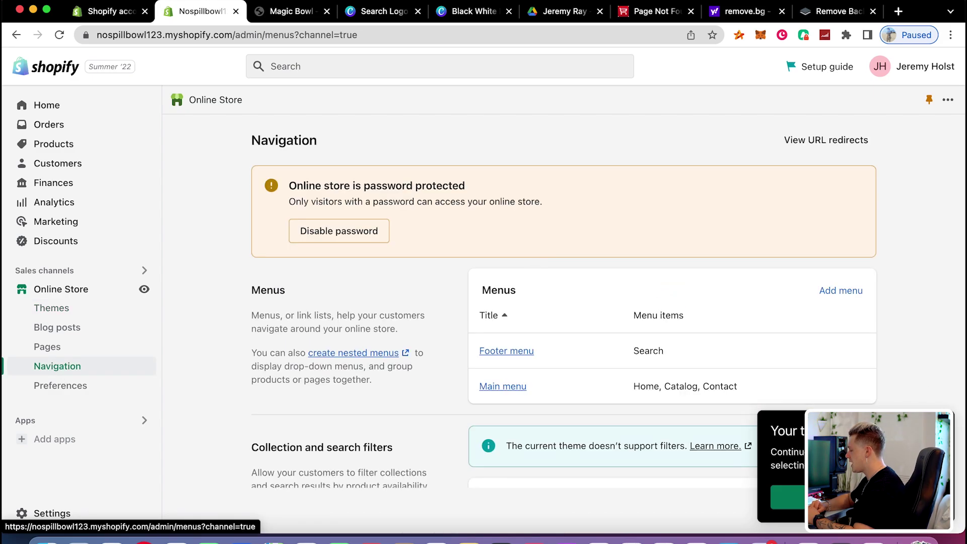
{"action": "left_click", "coordinate": [527, 352]}
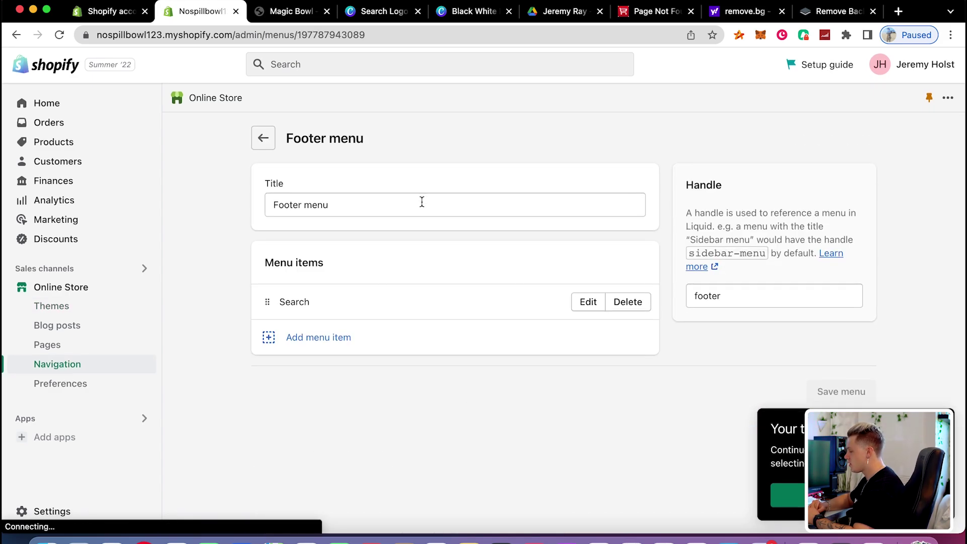
{"action": "left_click", "coordinate": [338, 339]}
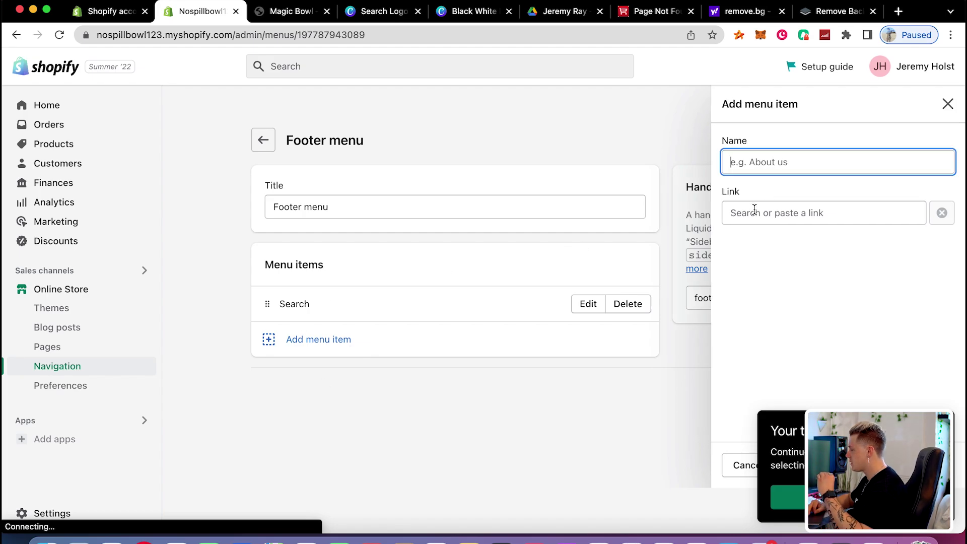
{"action": "left_click", "coordinate": [317, 19]}
{"action": "scroll", "coordinate": [371, 338], "scroll_direction": "down", "scroll_amount": 10}
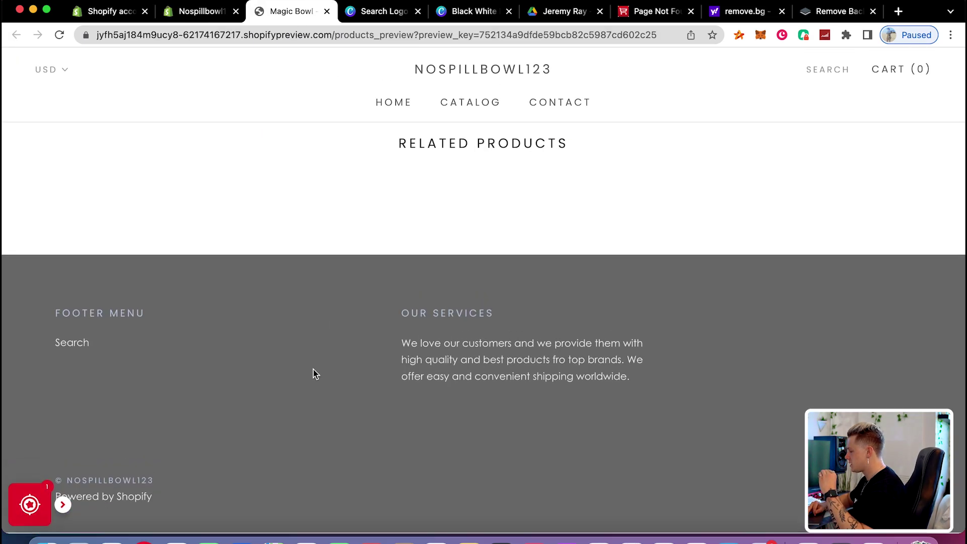
{"action": "key", "text": "ctrl+shift+Tab"}
{"action": "left_click", "coordinate": [765, 212]}
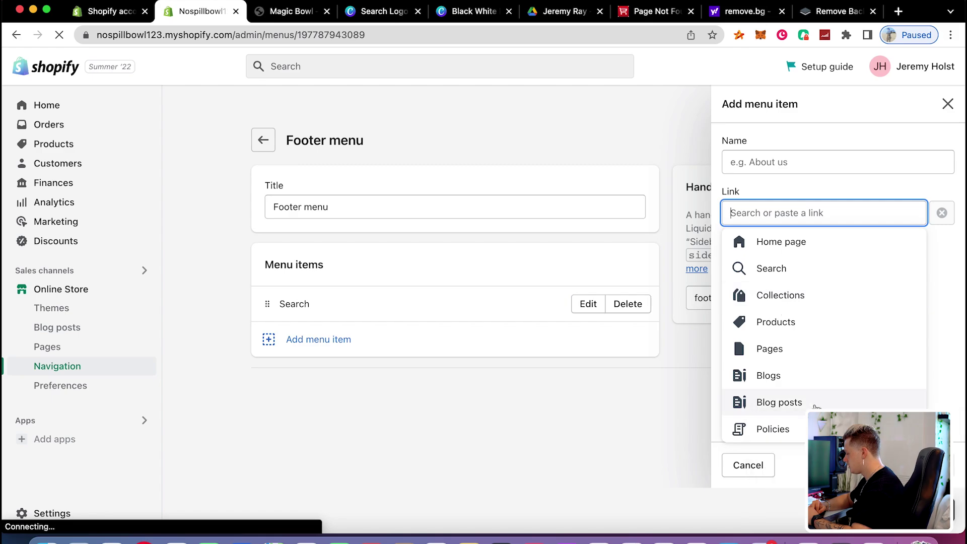
{"action": "left_click", "coordinate": [794, 423]}
{"action": "left_click", "coordinate": [801, 274]}
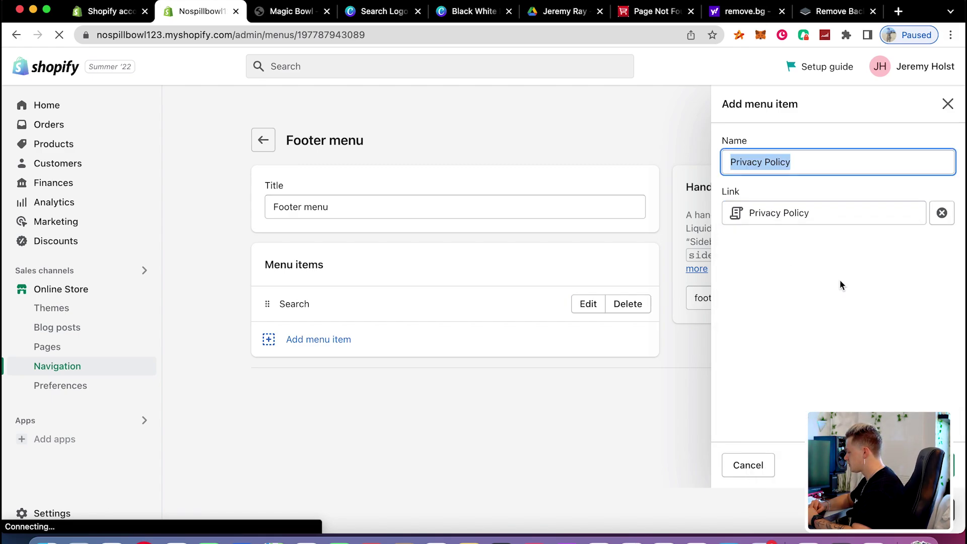
{"action": "key", "text": "Return"}
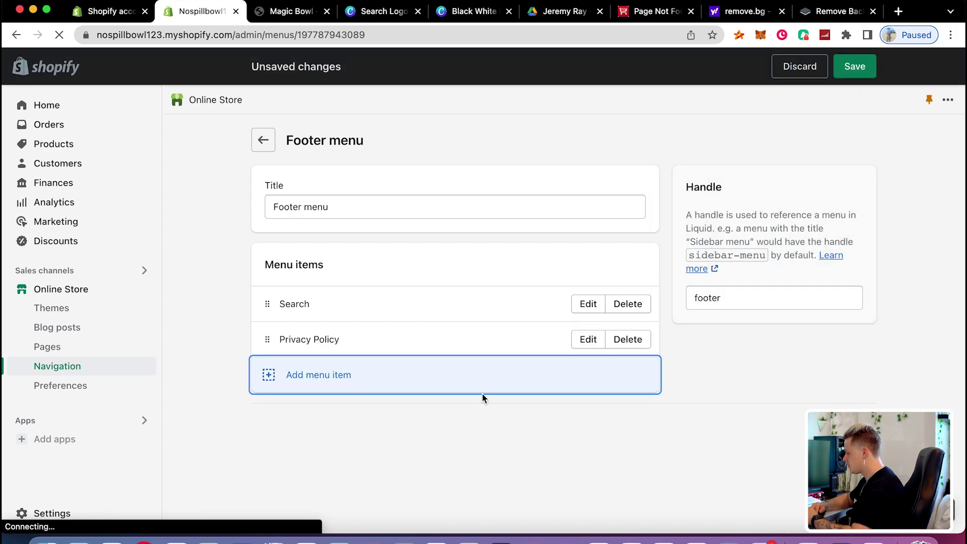
- Add Refund Policy and Terms of Service items to the Footer menu
{"action": "left_click", "coordinate": [498, 377]}
{"action": "left_click", "coordinate": [814, 210]}
{"action": "left_click", "coordinate": [792, 295]}
{"action": "key", "text": "Return"}
{"action": "left_click", "coordinate": [546, 422]}
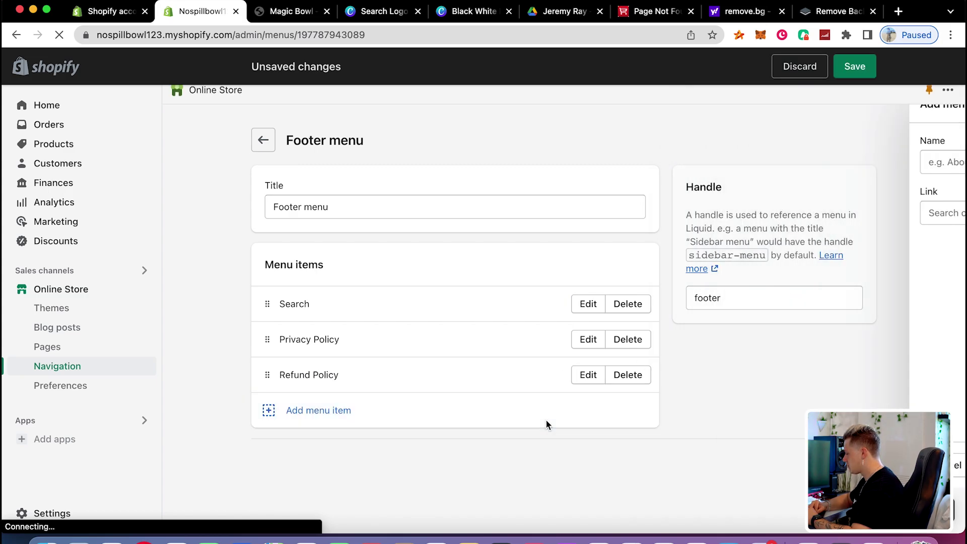
{"action": "left_click", "coordinate": [784, 220]}
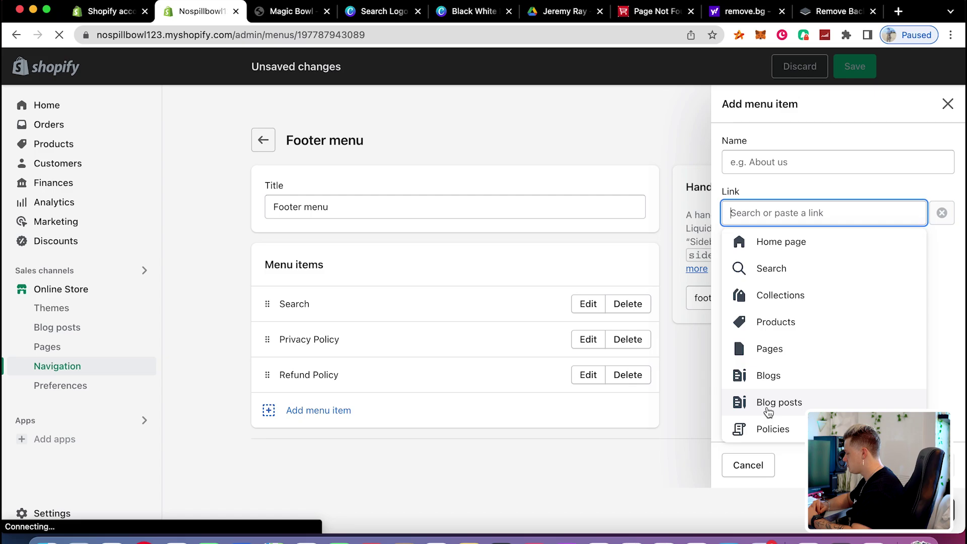
{"action": "left_click", "coordinate": [770, 427]}
{"action": "left_click", "coordinate": [808, 323]}
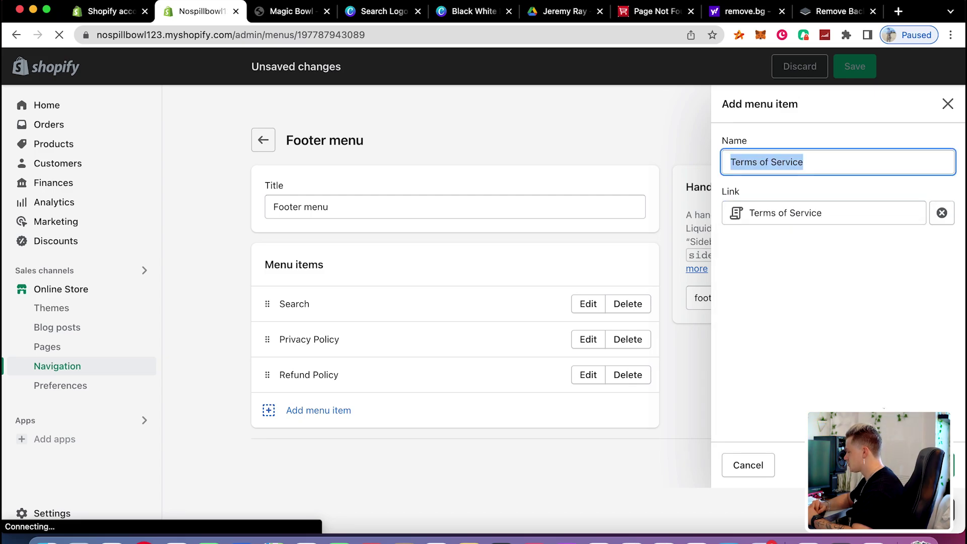
{"action": "left_click", "coordinate": [929, 465]}
- Retitle the footer menu More About Us and save it
{"action": "triple_click", "coordinate": [302, 206]}
{"action": "type", "text": "More About Us..."}
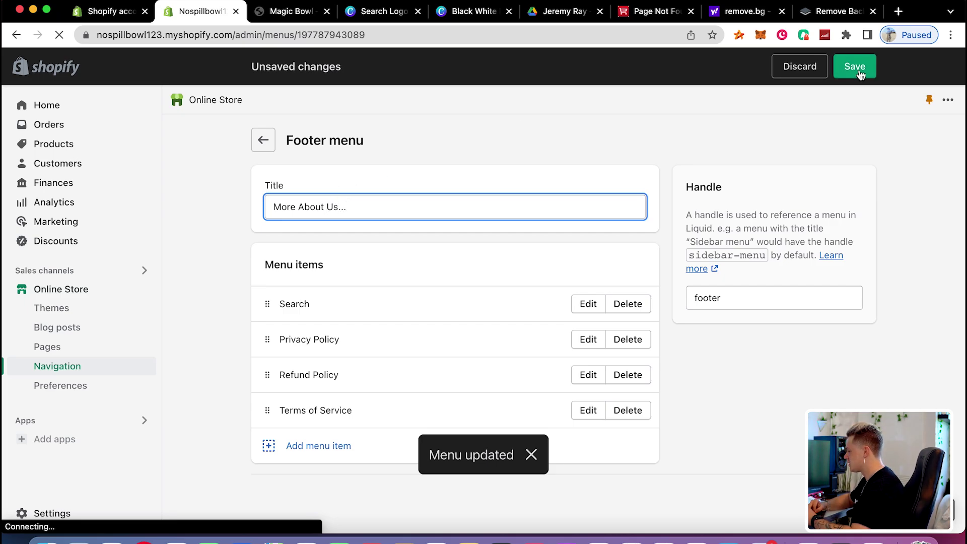
{"action": "left_click", "coordinate": [856, 70]}
{"action": "left_click", "coordinate": [71, 347]}
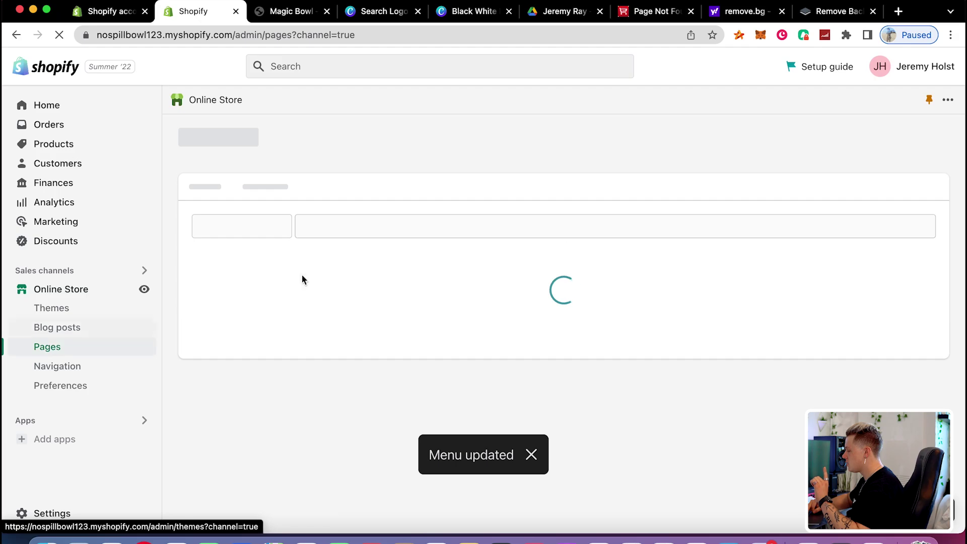
- Create a new page titled 'Contact our Team' using the contact theme template
{"action": "left_click", "coordinate": [910, 146]}
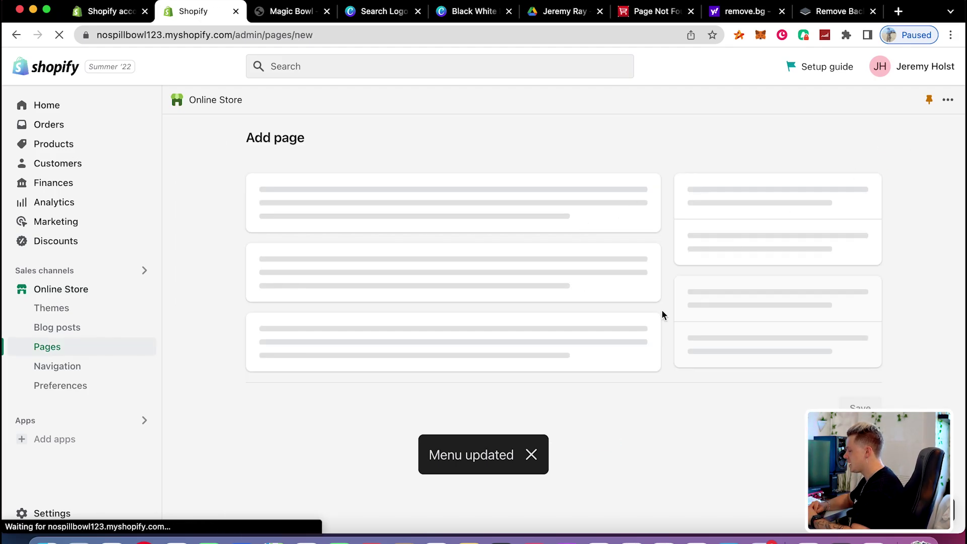
{"action": "left_click", "coordinate": [727, 312]}
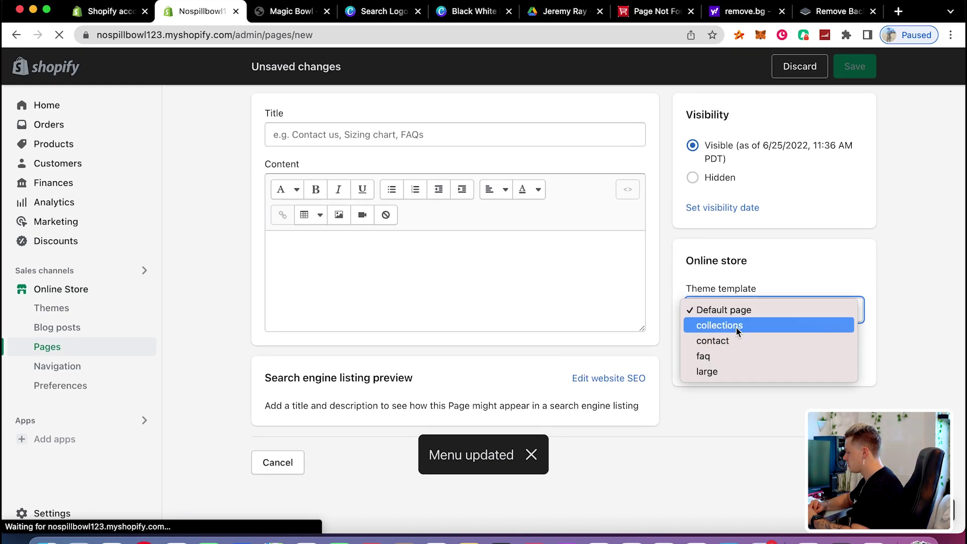
{"action": "left_click", "coordinate": [737, 341]}
{"action": "left_click", "coordinate": [529, 207]}
{"action": "type", "text": "Contact our T"}
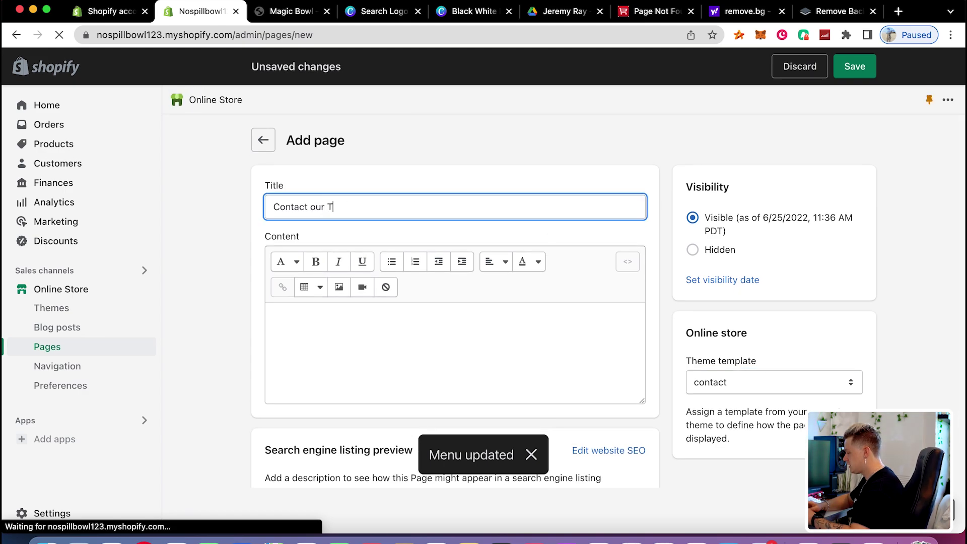
{"action": "type", "text": "eam"}
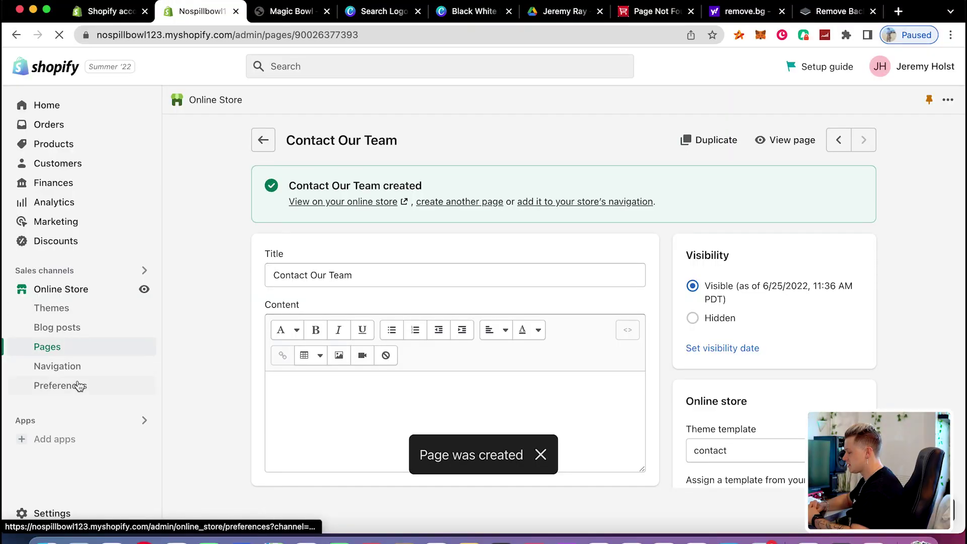
- Add the Contact Our Team page as an item in the More About Us... menu
{"action": "left_click", "coordinate": [80, 366]}
{"action": "scroll", "coordinate": [604, 327], "scroll_direction": "down", "scroll_amount": 3}
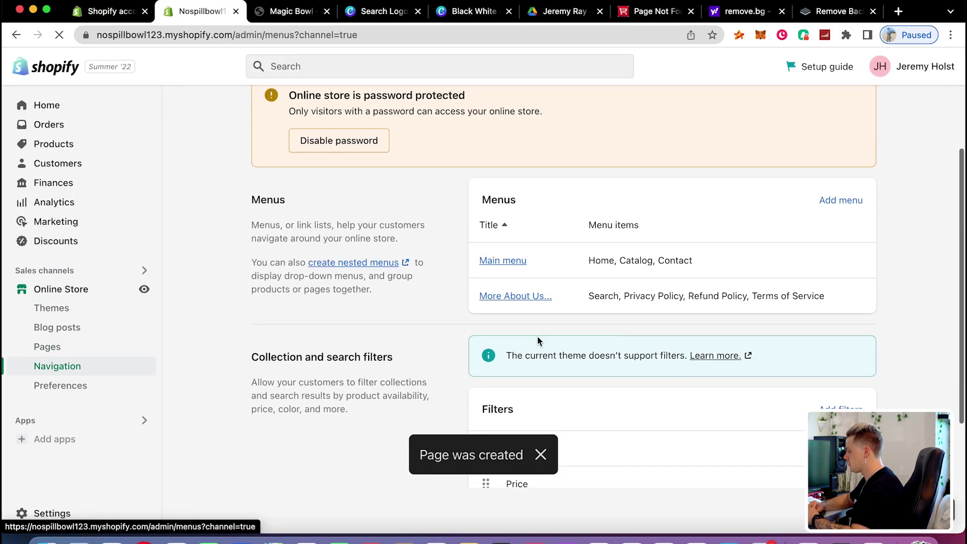
{"action": "left_click", "coordinate": [521, 298]}
{"action": "left_click", "coordinate": [381, 397]}
{"action": "left_click", "coordinate": [777, 211]}
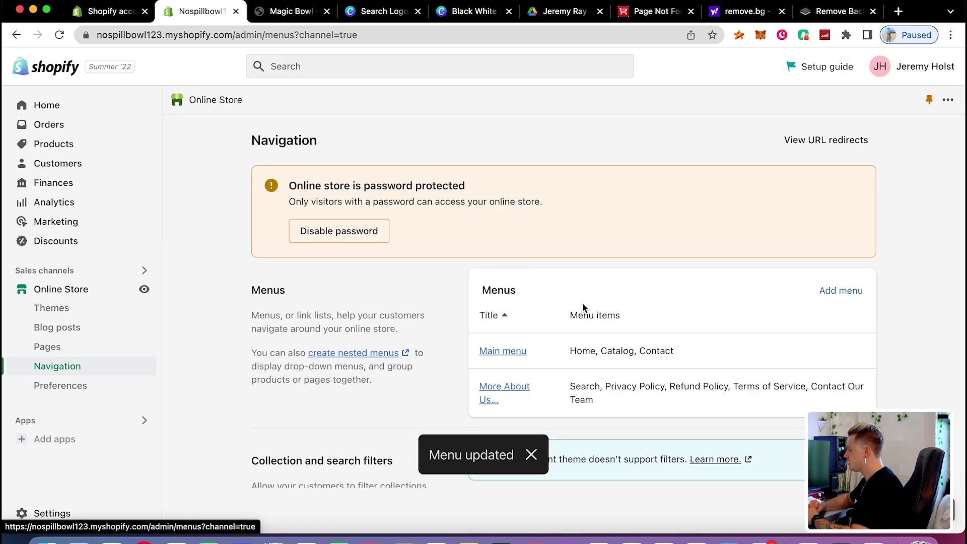
- Delete the Catalog and Contact items from the Main menu
{"action": "scroll", "coordinate": [582, 302], "scroll_direction": "down", "scroll_amount": 1}
{"action": "left_click", "coordinate": [503, 285]}
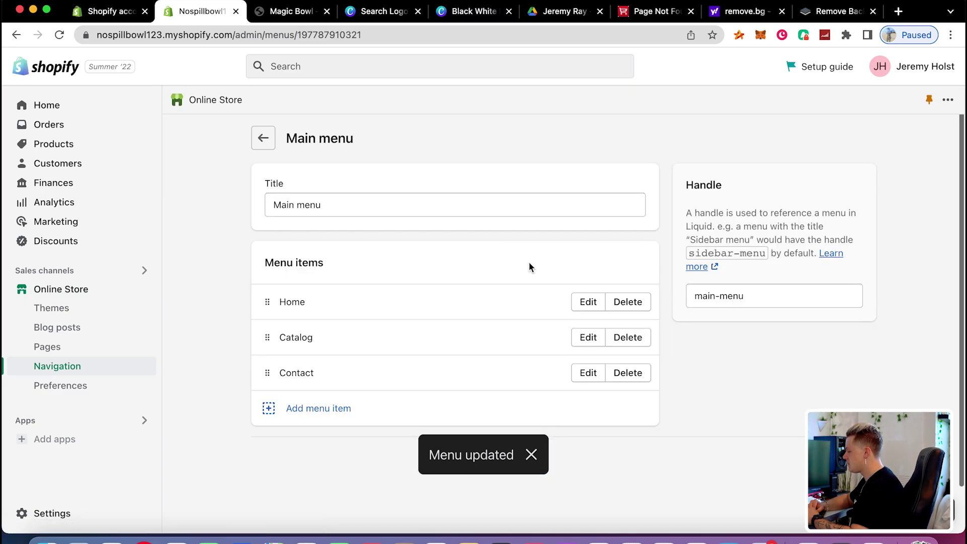
{"action": "left_click", "coordinate": [632, 344]}
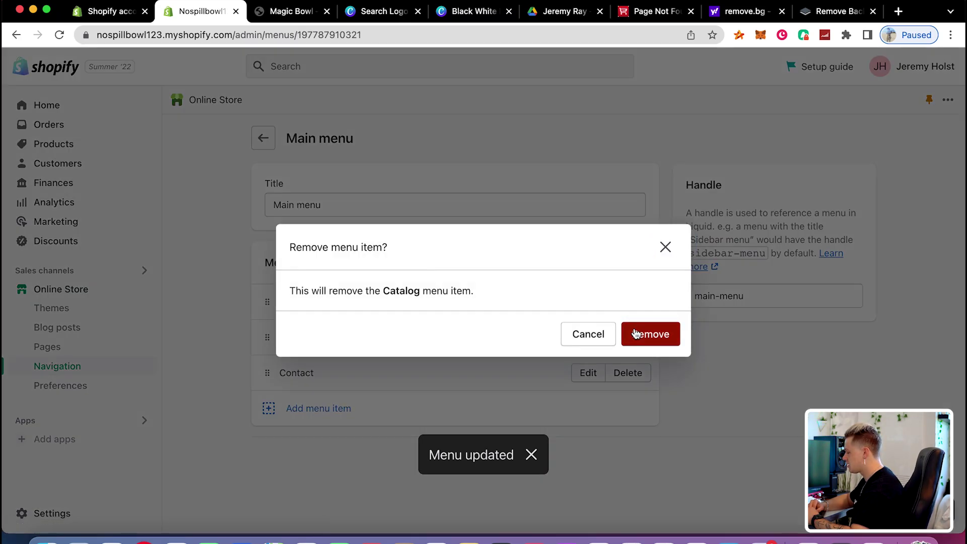
{"action": "left_click", "coordinate": [649, 334]}
{"action": "left_click", "coordinate": [626, 339]}
{"action": "left_click", "coordinate": [642, 341]}
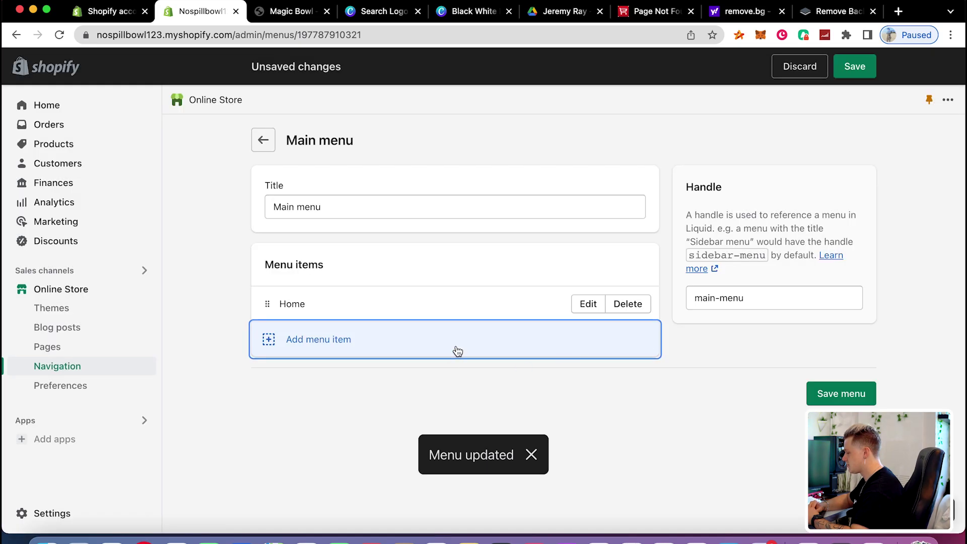
- Add a new Main menu item linked to the Magic Bowl product
{"action": "left_click", "coordinate": [457, 351]}
{"action": "left_click", "coordinate": [299, 14]}
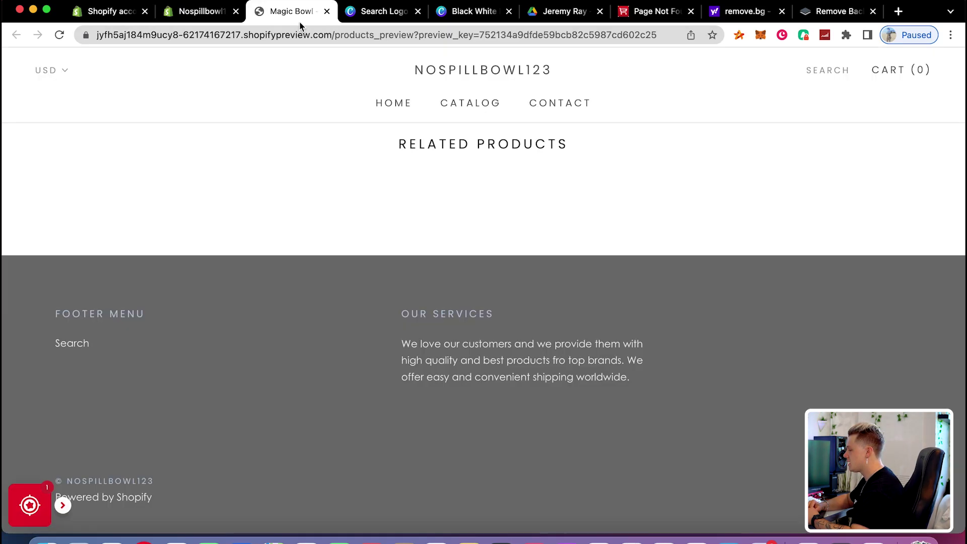
{"action": "scroll", "coordinate": [205, 103], "scroll_direction": "up", "scroll_amount": 10}
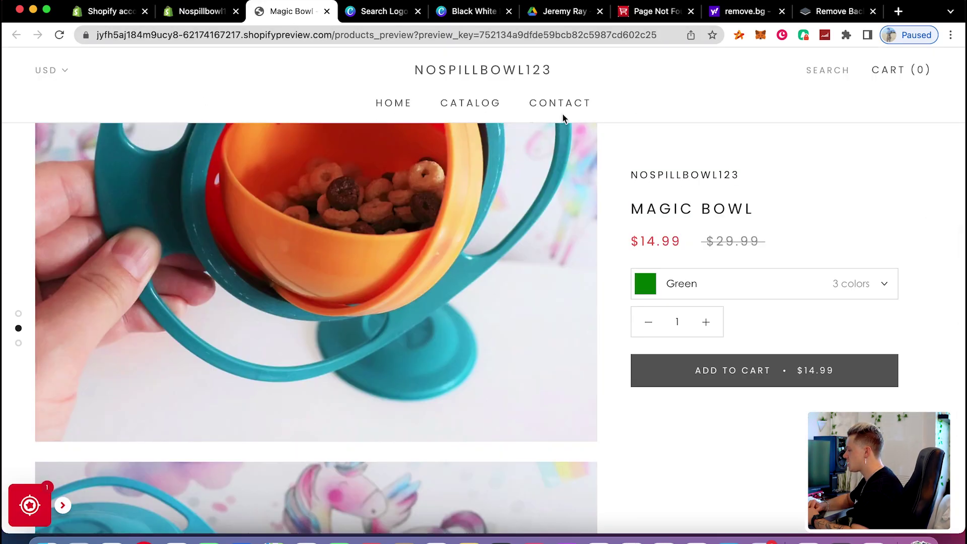
{"action": "left_click", "coordinate": [218, 14]}
{"action": "left_click", "coordinate": [787, 211]}
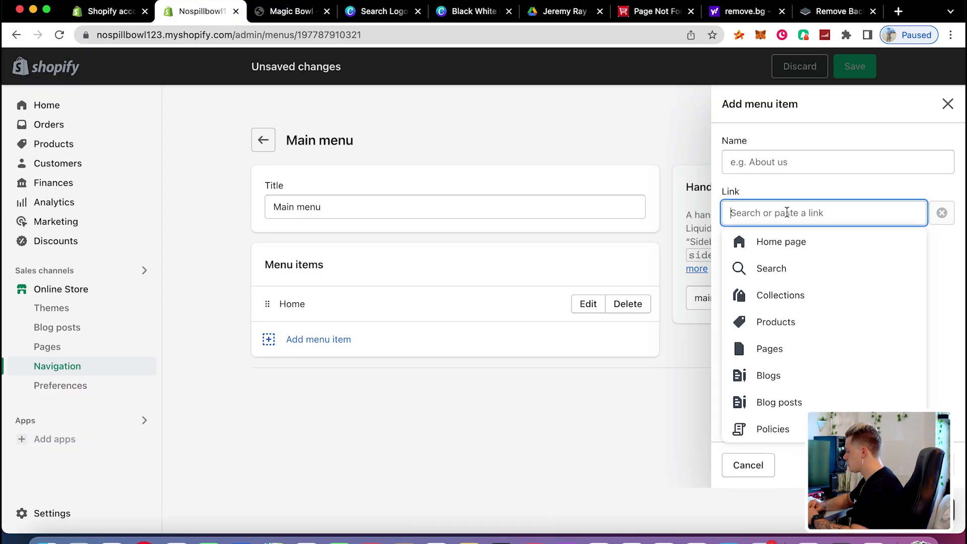
{"action": "left_click", "coordinate": [782, 297]}
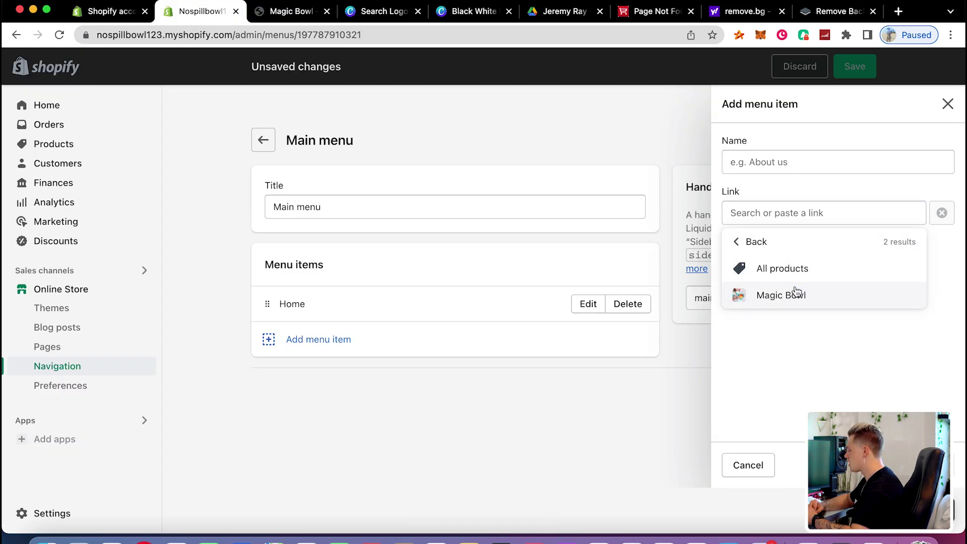
{"action": "left_click", "coordinate": [794, 293]}
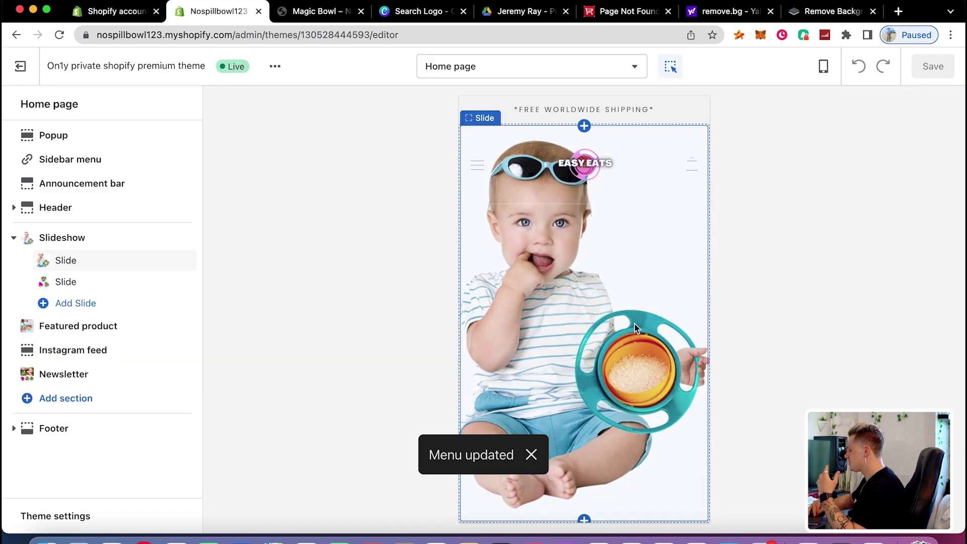
- Go to the Easy Eats Bowl product page in the editor and hide its Related products section
{"action": "scroll", "coordinate": [634, 324], "scroll_direction": "down", "scroll_amount": 5}
{"action": "scroll", "coordinate": [634, 326], "scroll_direction": "down", "scroll_amount": 10}
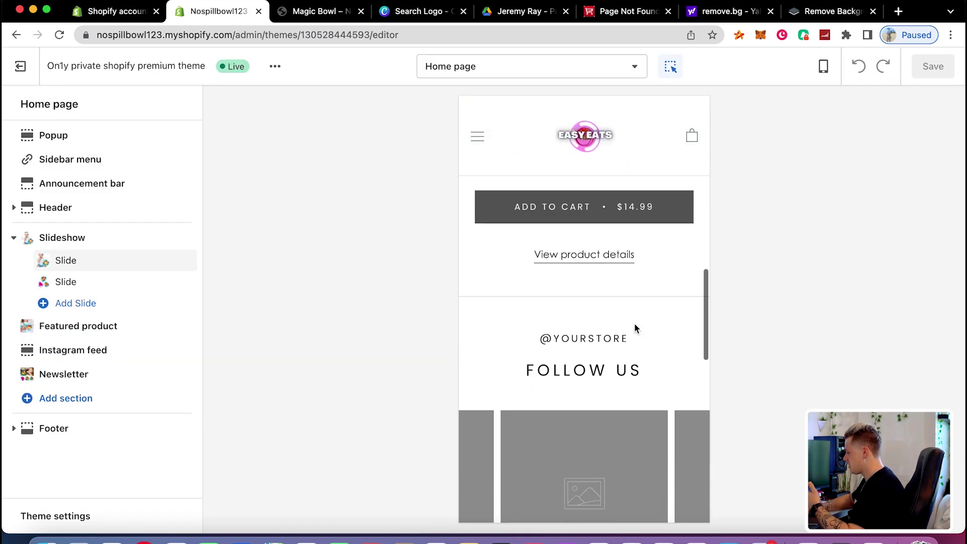
{"action": "scroll", "coordinate": [634, 326], "scroll_direction": "down", "scroll_amount": 6}
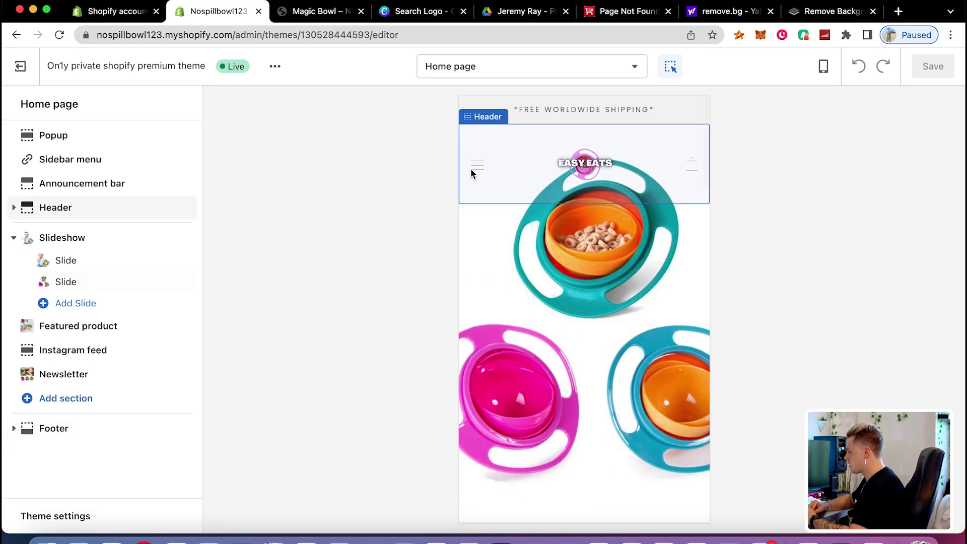
{"action": "left_click", "coordinate": [469, 171]}
{"action": "left_click", "coordinate": [472, 170]}
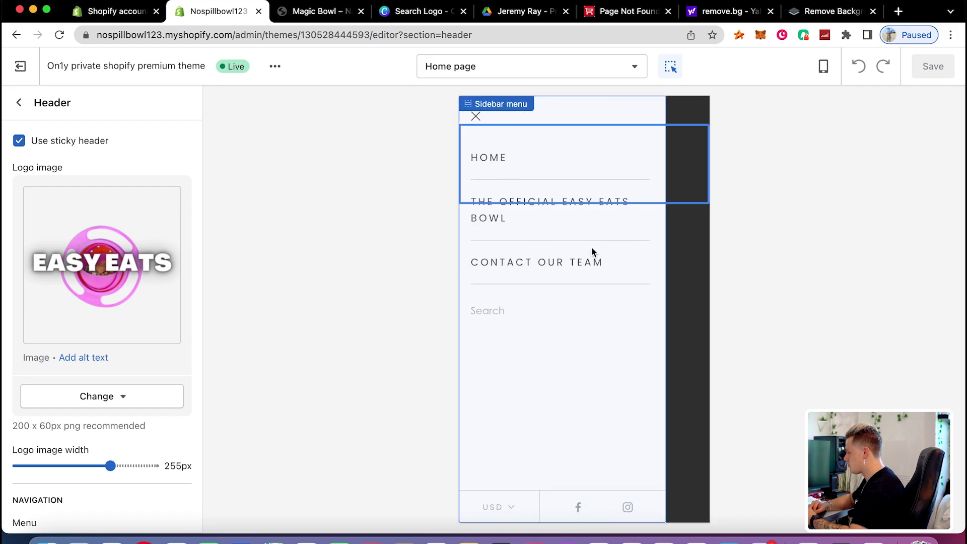
{"action": "left_click", "coordinate": [540, 212]}
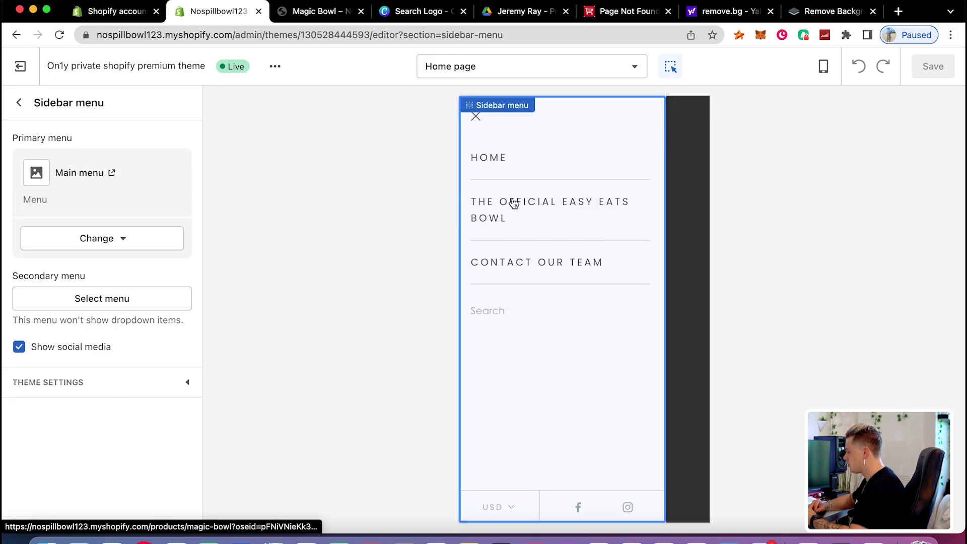
{"action": "left_click", "coordinate": [514, 203]}
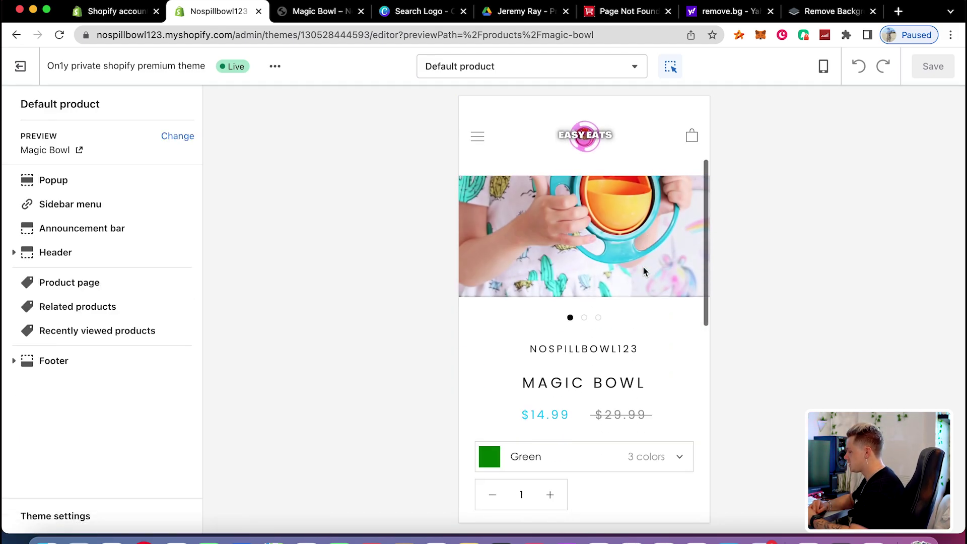
{"action": "scroll", "coordinate": [642, 266], "scroll_direction": "down", "scroll_amount": 10}
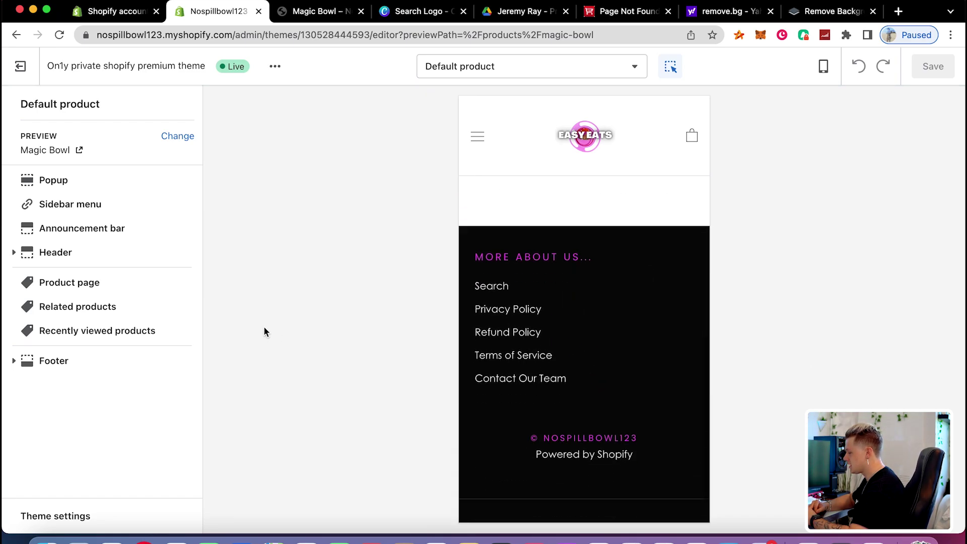
{"action": "left_click", "coordinate": [109, 307]}
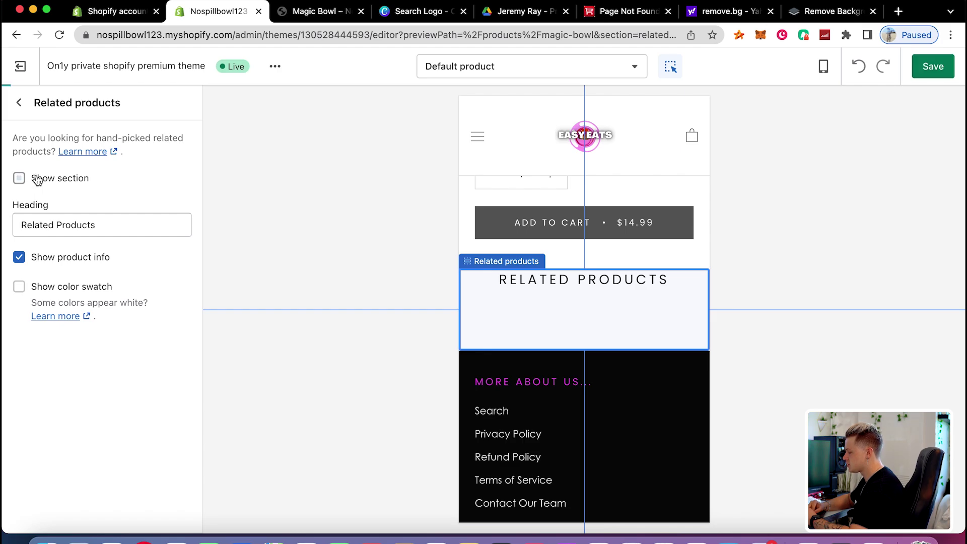
{"action": "left_click", "coordinate": [40, 258]}
- Set the product page's Cart type to Page instead of drawer
{"action": "left_click", "coordinate": [20, 103]}
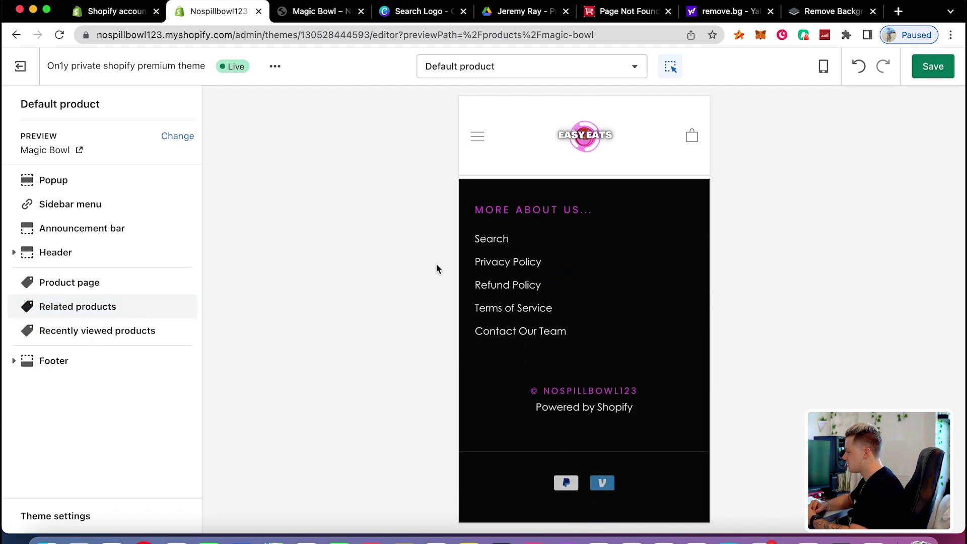
{"action": "left_click", "coordinate": [125, 334]}
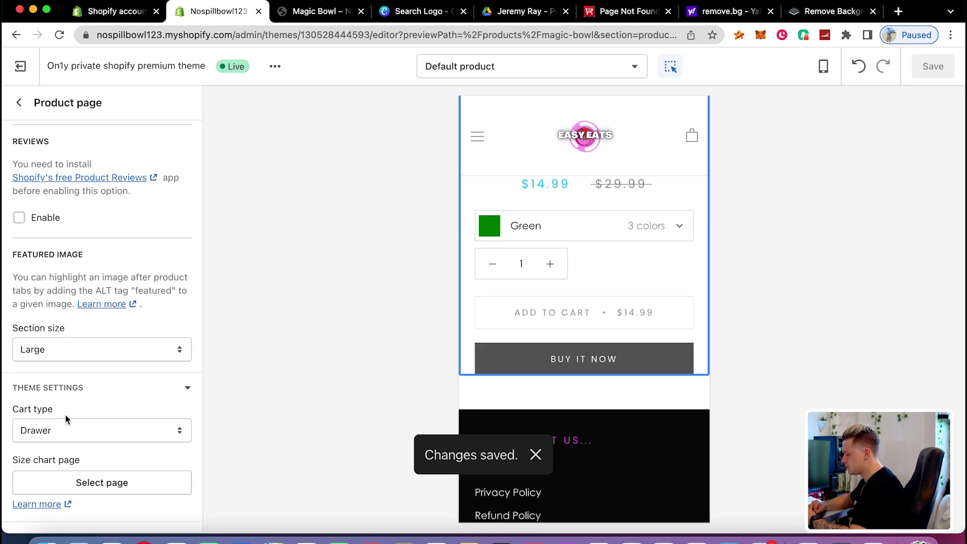
{"action": "left_click", "coordinate": [71, 428]}
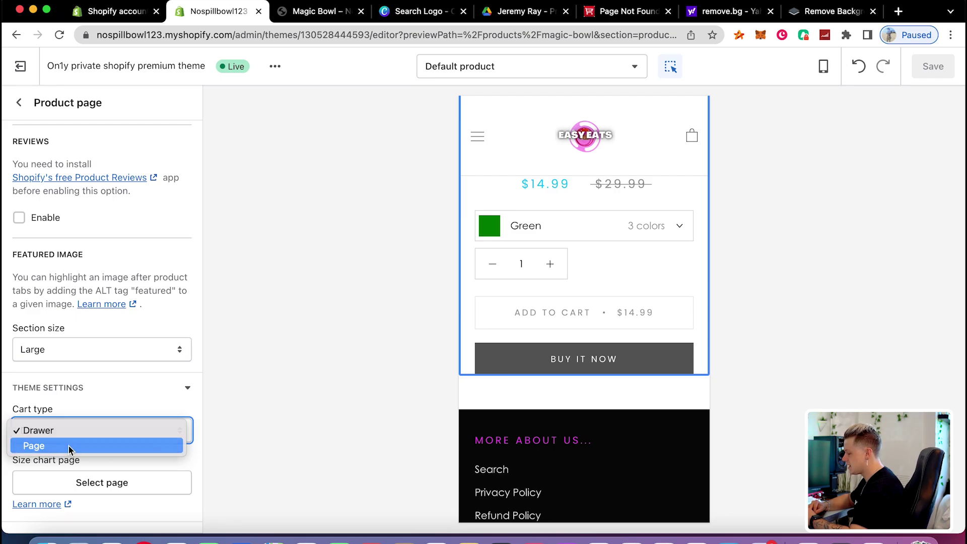
{"action": "left_click", "coordinate": [69, 445]}
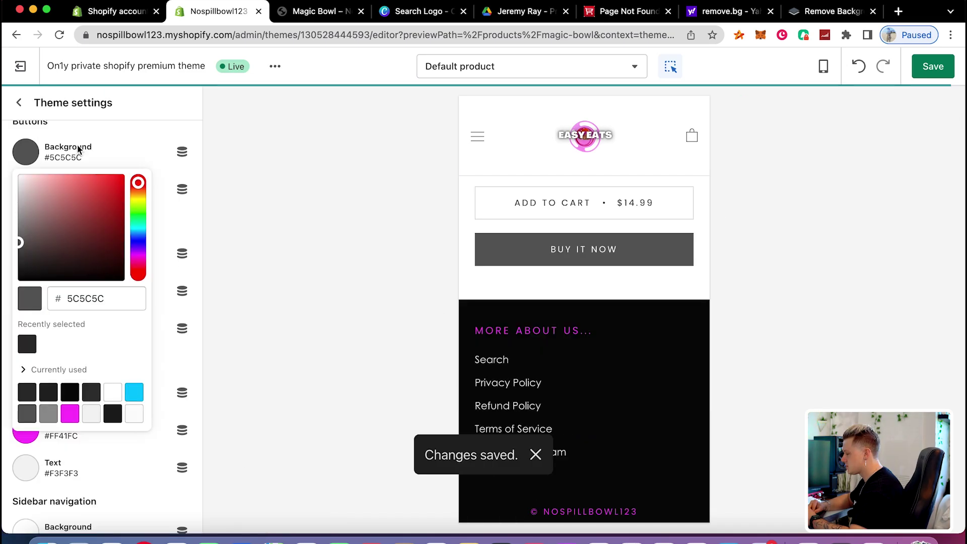
- Set the button background colour to magenta
{"action": "left_click", "coordinate": [65, 154]}
{"action": "left_click_drag", "start_coordinate": [140, 237], "coordinate": [91, 161]}
{"action": "left_click", "coordinate": [90, 161]}
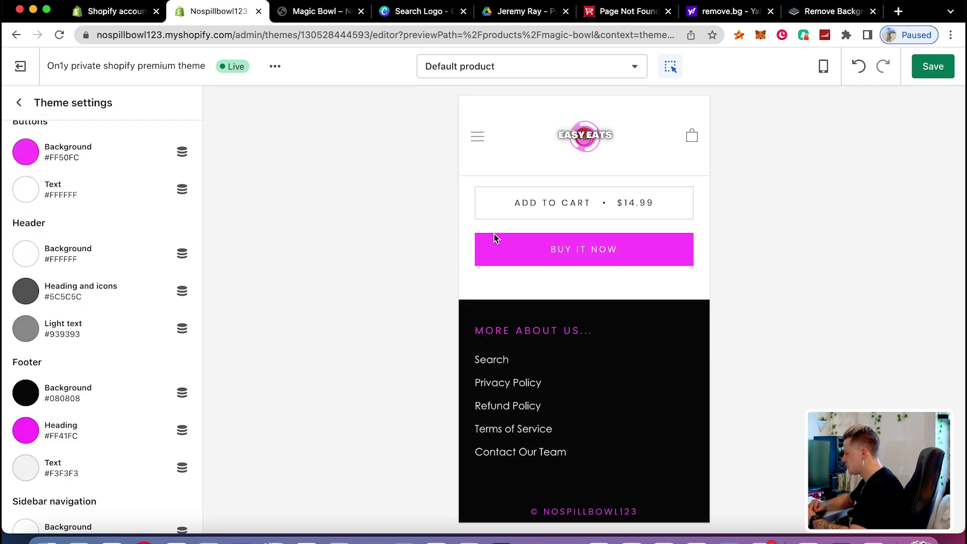
{"action": "scroll", "coordinate": [493, 237], "scroll_direction": "up", "scroll_amount": 10}
{"action": "scroll", "coordinate": [493, 236], "scroll_direction": "down", "scroll_amount": 10}
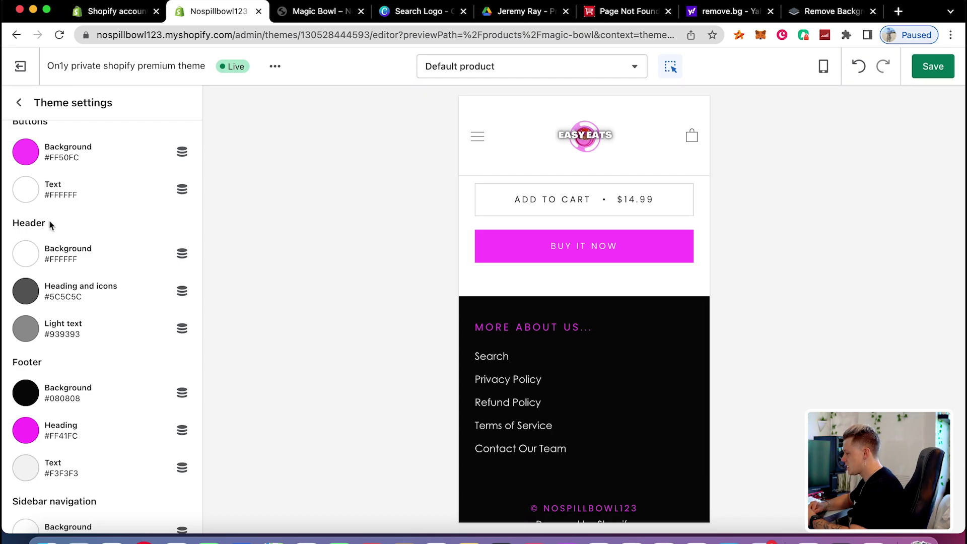
- Change the button background colour to light cyan blue #13B5FF
{"action": "left_click", "coordinate": [56, 149]}
{"action": "mouse_move", "coordinate": [141, 255]}
{"action": "left_mouse_down"}
{"action": "mouse_move", "coordinate": [143, 232]}
{"action": "mouse_move", "coordinate": [145, 242]}
{"action": "left_mouse_up"}
{"action": "left_click_drag", "start_coordinate": [95, 192], "coordinate": [117, 170]}
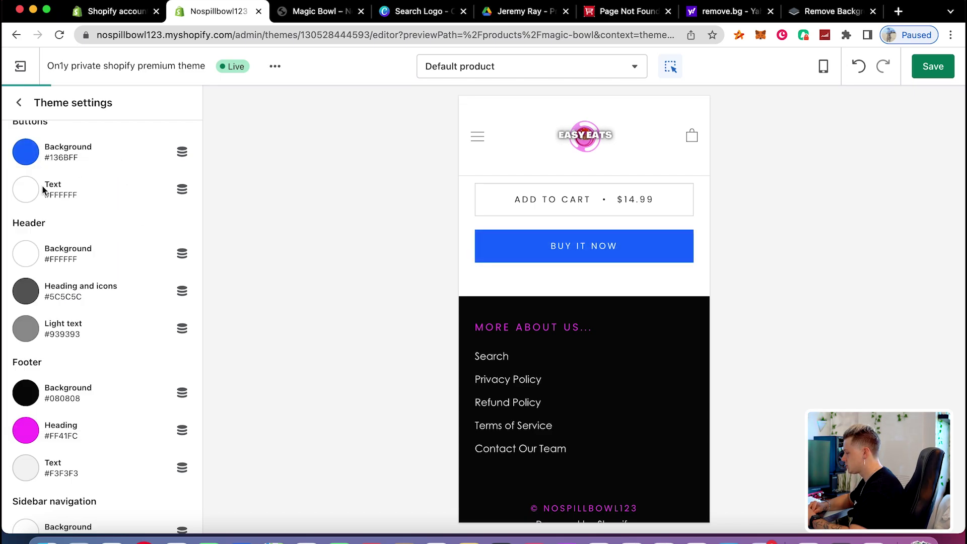
{"action": "left_click", "coordinate": [28, 158]}
{"action": "left_click_drag", "start_coordinate": [140, 240], "coordinate": [140, 236]}
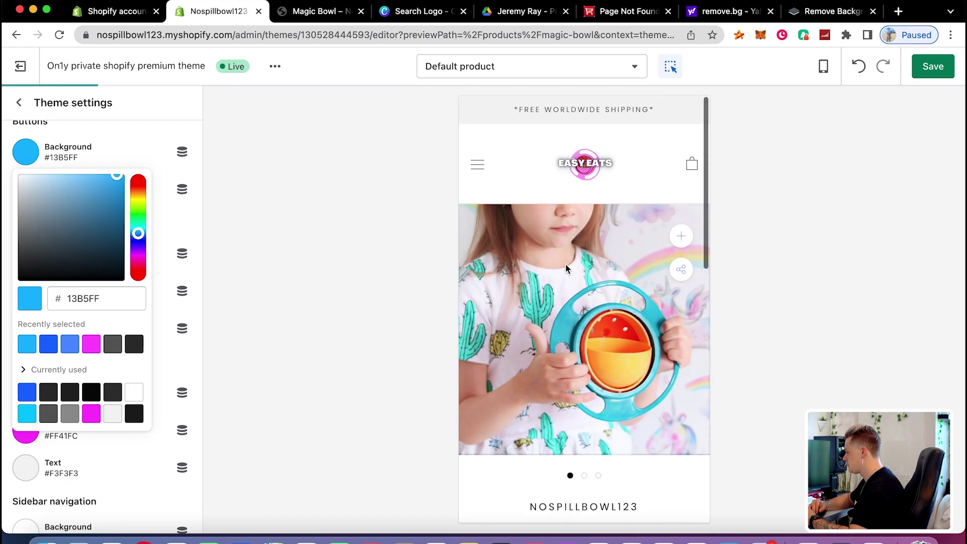
- Save the theme colour changes and switch the editor to the home page
{"action": "scroll", "coordinate": [566, 268], "scroll_direction": "down", "scroll_amount": 5}
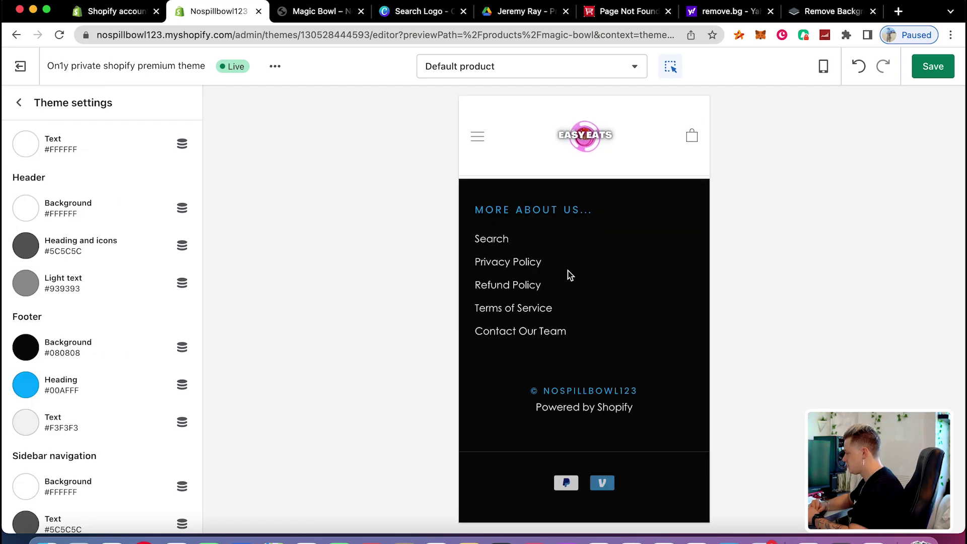
{"action": "key", "text": "super+s"}
{"action": "left_click", "coordinate": [476, 135]}
{"action": "left_click", "coordinate": [482, 160]}
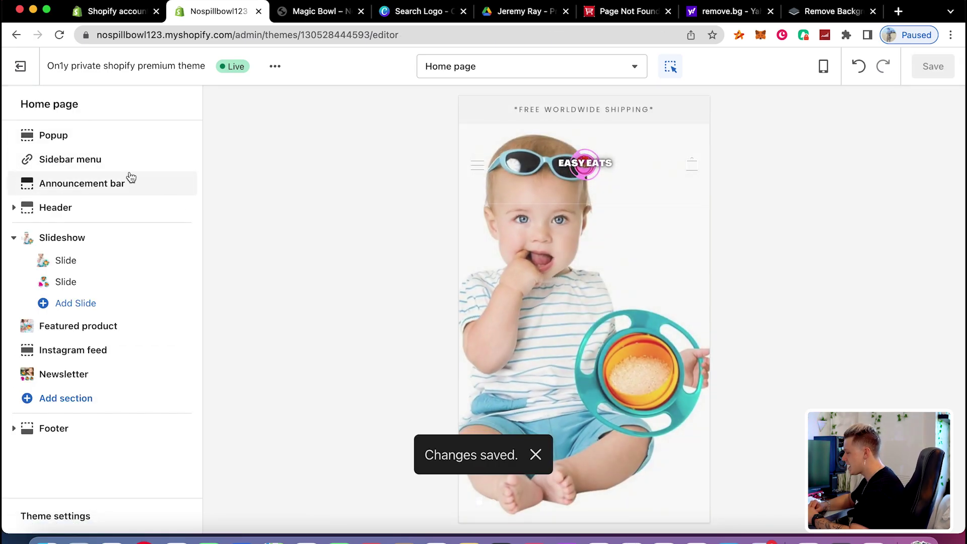
- Append 'TODAY ONLY' so the announcement bar reads Free Worldwide Shipping TODAY ONLY
{"action": "left_click", "coordinate": [92, 179]}
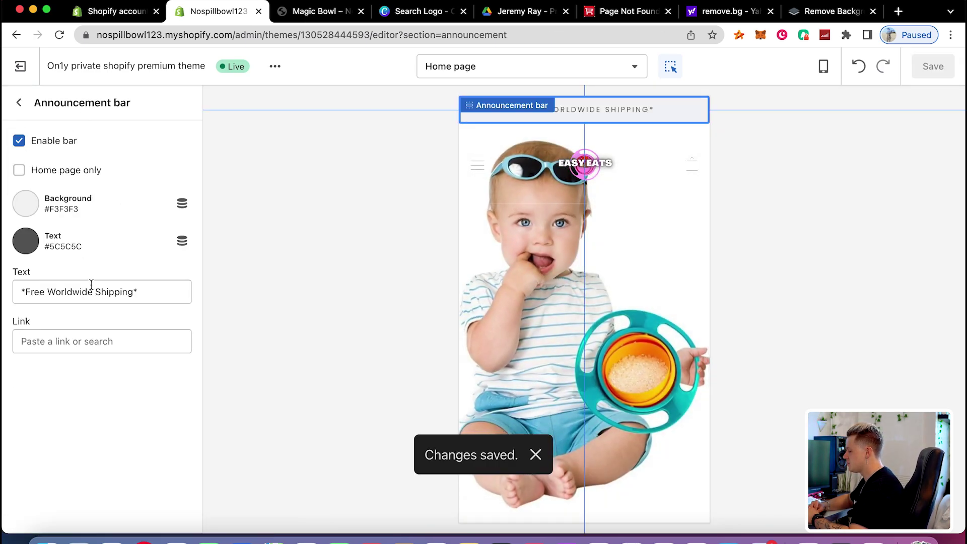
{"action": "type", "text": "TODAY ONLY"}
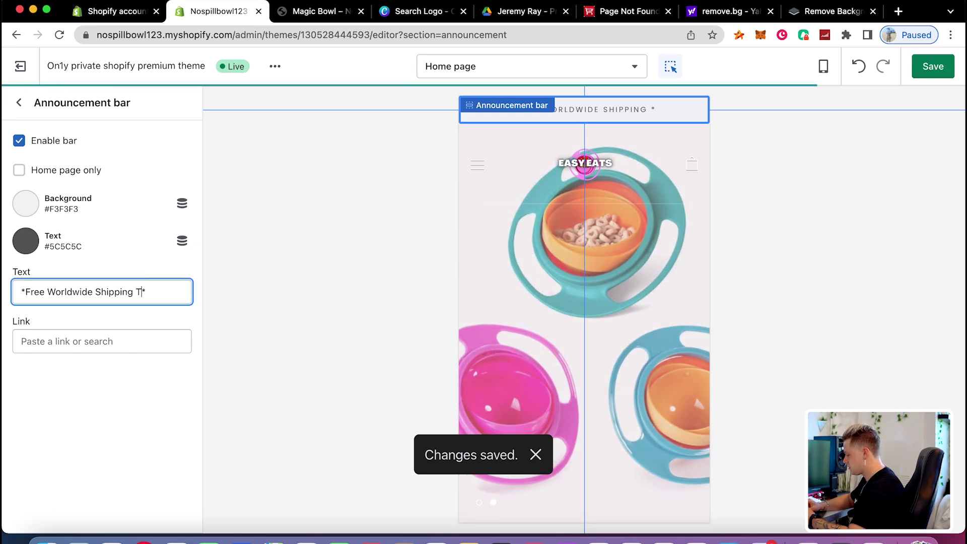
{"action": "left_click", "coordinate": [181, 248]}
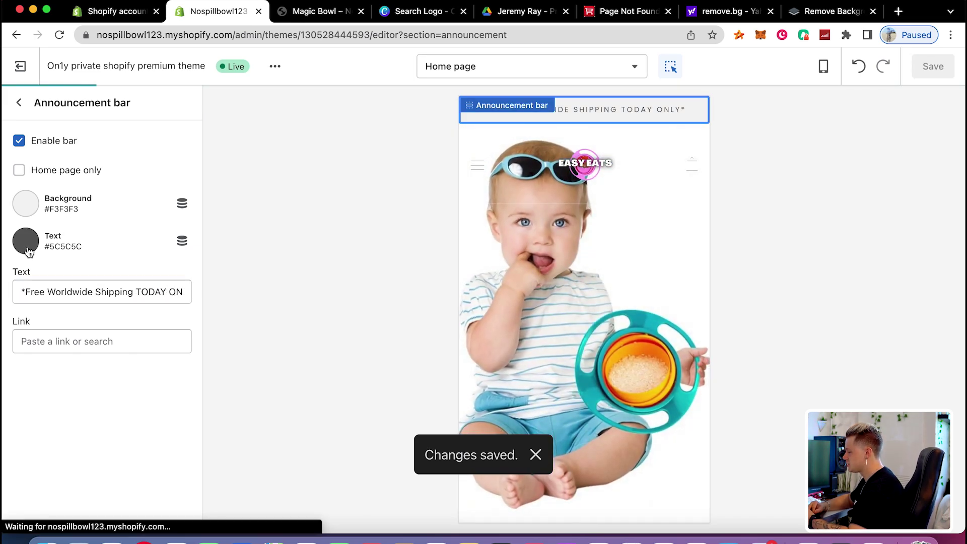
{"action": "left_click", "coordinate": [36, 203]}
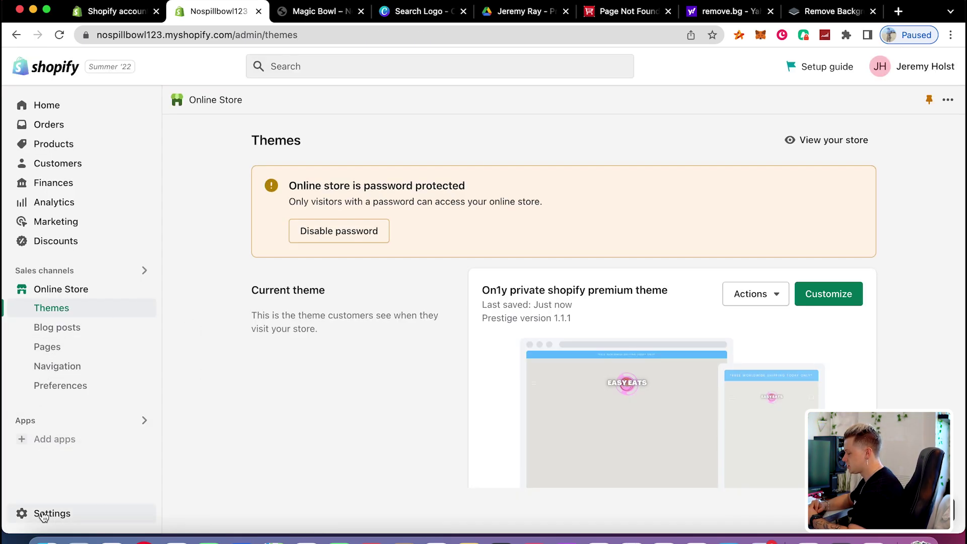
- Open the General shipping profile in Shipping and delivery settings
{"action": "left_click", "coordinate": [43, 517]}
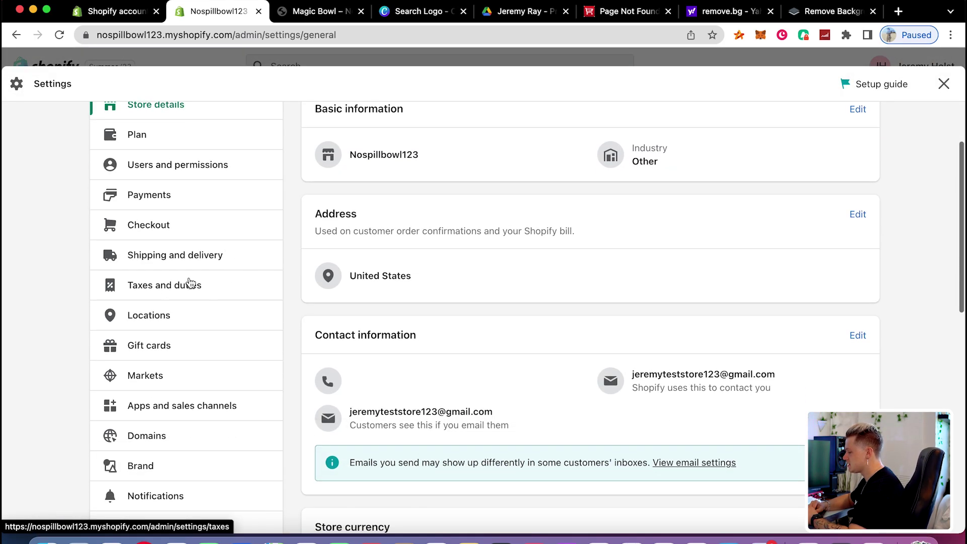
{"action": "left_click", "coordinate": [207, 260]}
{"action": "scroll", "coordinate": [557, 250], "scroll_direction": "down", "scroll_amount": 3}
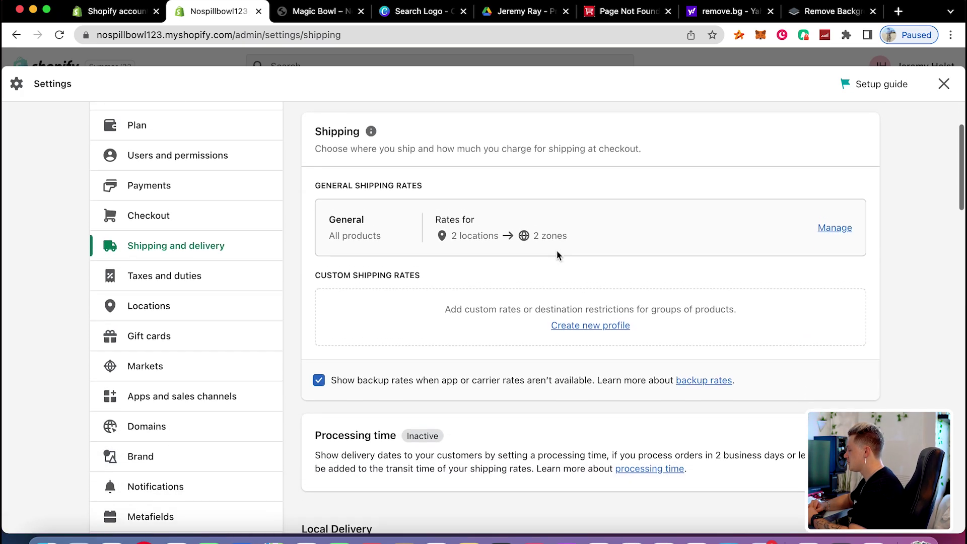
{"action": "left_click", "coordinate": [844, 225]}
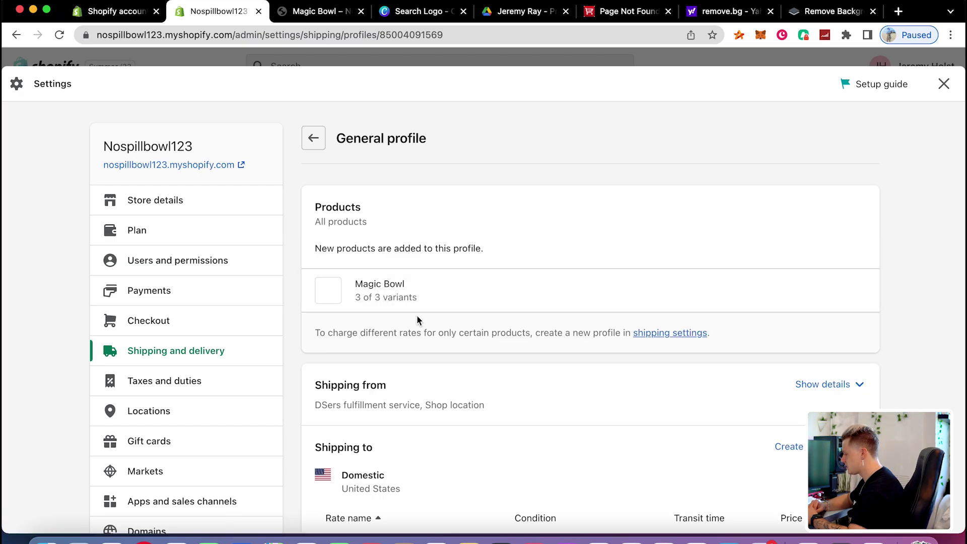
- Delete the Domestic and Rest of World shipping zones
{"action": "scroll", "coordinate": [518, 300], "scroll_direction": "down", "scroll_amount": 5}
{"action": "left_click", "coordinate": [846, 237]}
{"action": "left_click", "coordinate": [826, 301]}
{"action": "left_click", "coordinate": [848, 241]}
{"action": "left_click", "coordinate": [823, 302]}
- Remove the Shop location rates, keep DSers rates unchanged, and begin a new shipping zone
{"action": "left_click", "coordinate": [828, 231]}
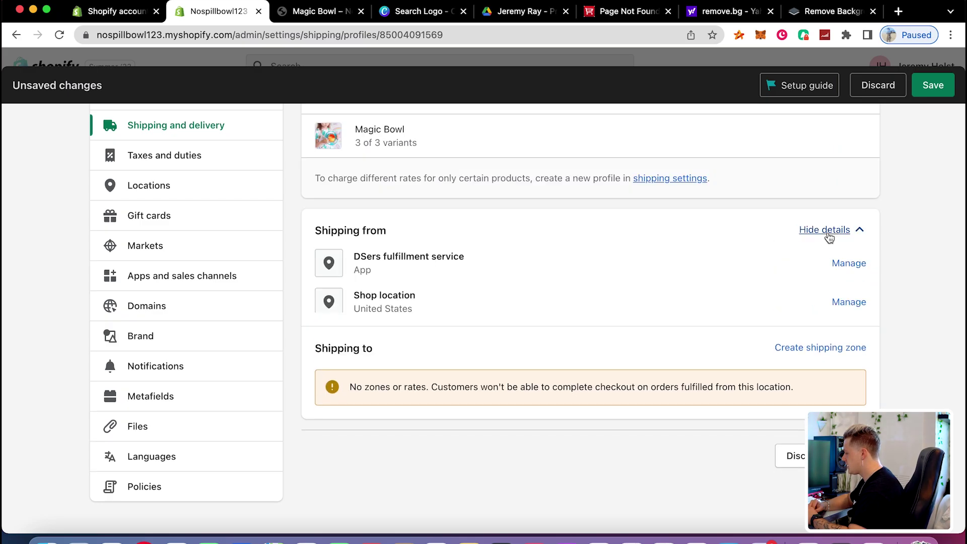
{"action": "left_click", "coordinate": [850, 302]}
{"action": "left_click", "coordinate": [397, 320]}
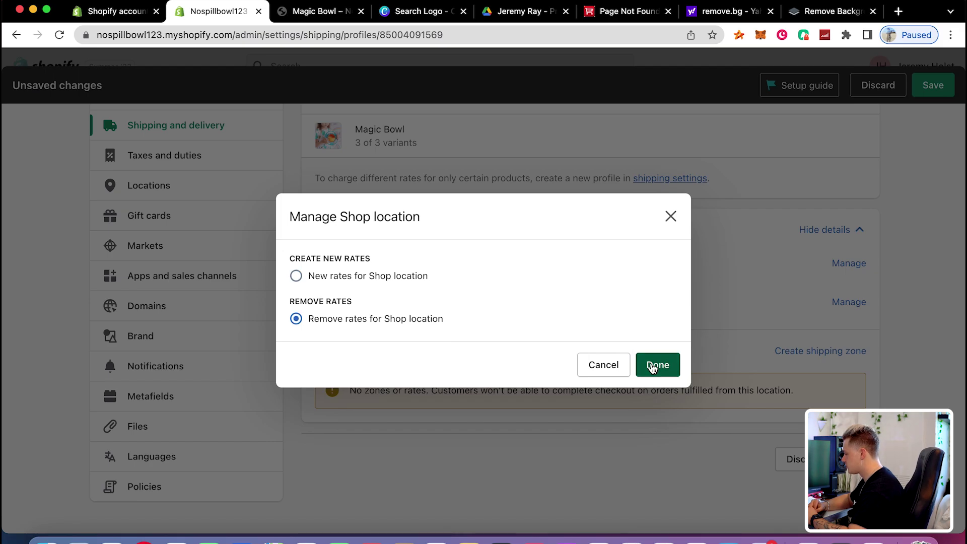
{"action": "left_click", "coordinate": [656, 363]}
{"action": "left_click", "coordinate": [836, 270]}
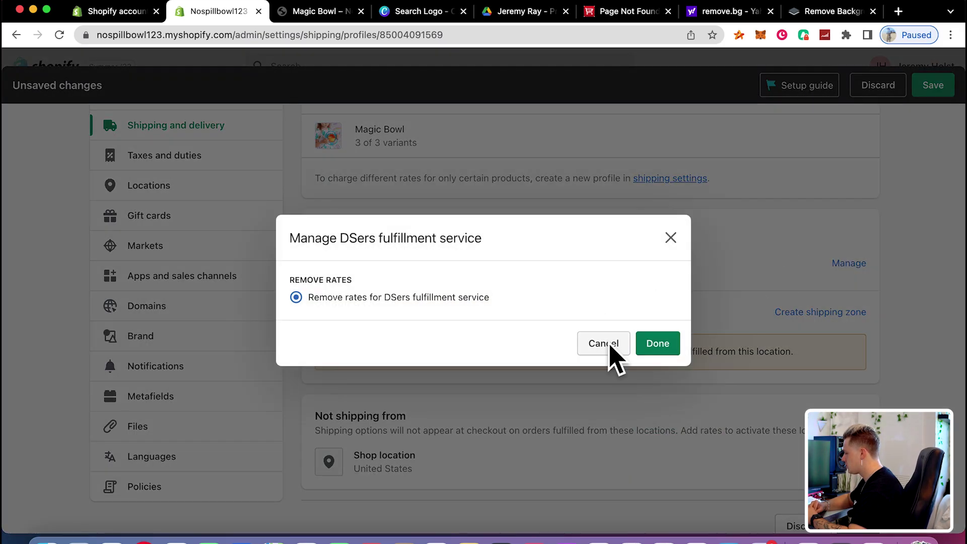
{"action": "left_click", "coordinate": [606, 347]}
{"action": "left_click", "coordinate": [818, 313]}
{"action": "left_click", "coordinate": [296, 264]}
- Include Rest of world in the new zone and name it Worldwide Shipping
{"action": "left_click", "coordinate": [356, 157]}
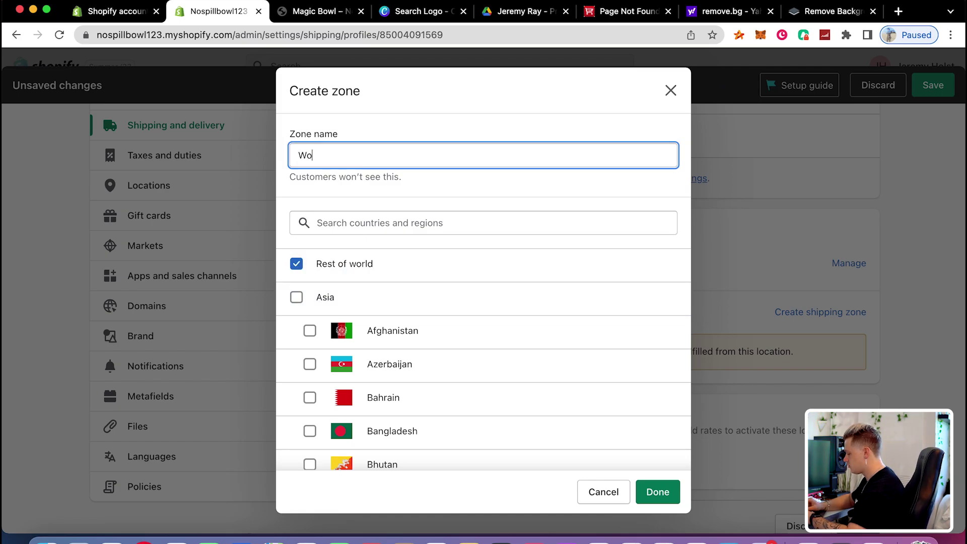
{"action": "type", "text": "Worl"}
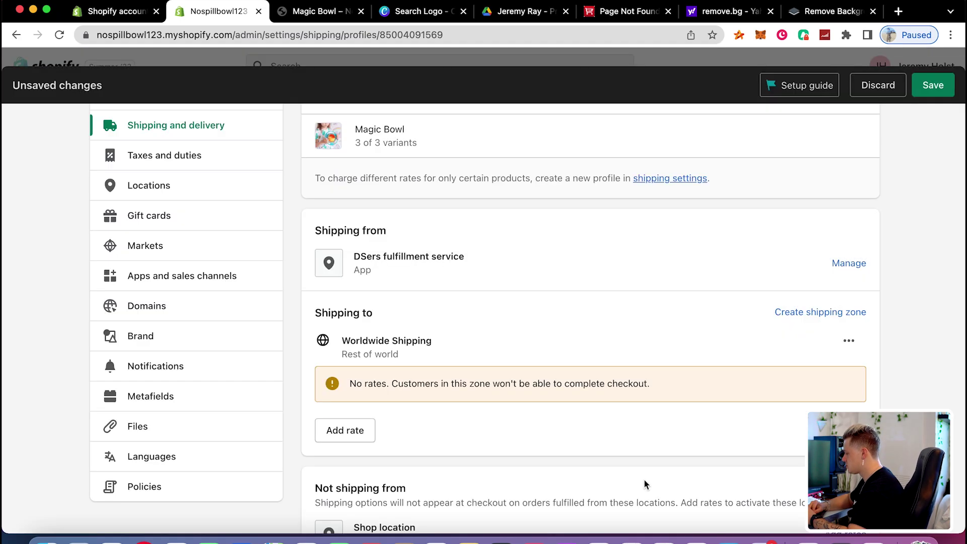
{"action": "scroll", "coordinate": [564, 310], "scroll_direction": "down", "scroll_amount": 3}
- Add a $0.00 rate named FREE VIP Ensured Shipping with a minimum weight condition
{"action": "left_click", "coordinate": [346, 315]}
{"action": "left_click", "coordinate": [350, 306]}
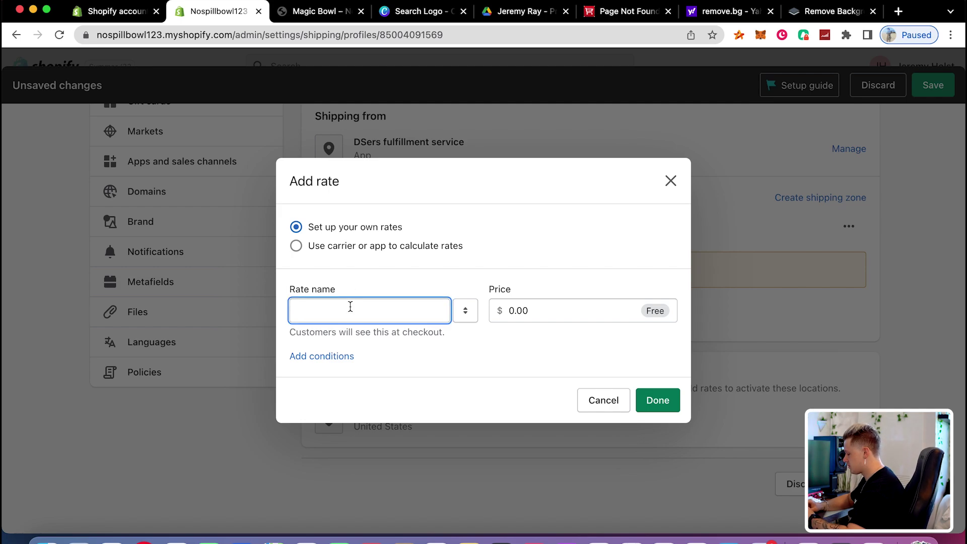
{"action": "type", "text": "FREE VIP EWN"}
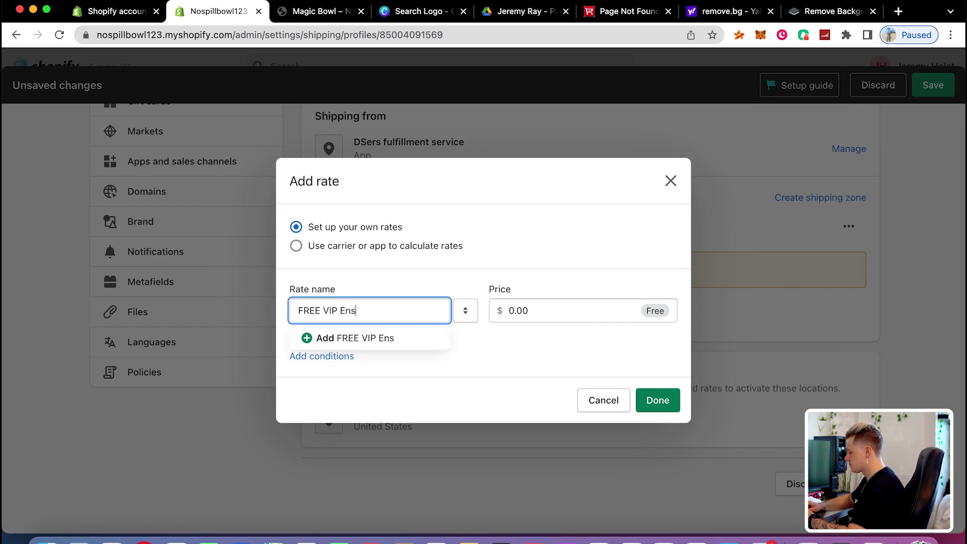
{"action": "type", "text": "iung"}
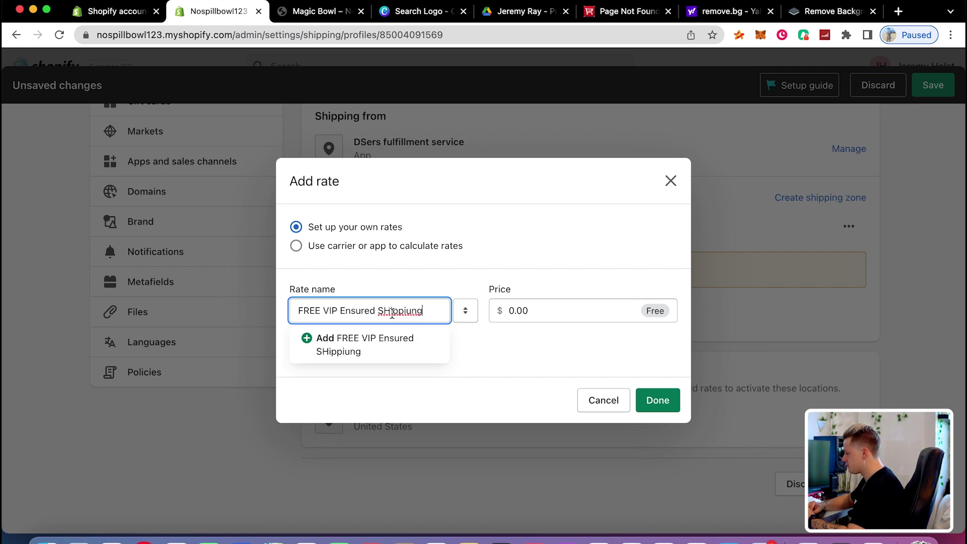
{"action": "key", "text": "BackSpace"}
{"action": "type", "text": "h"}
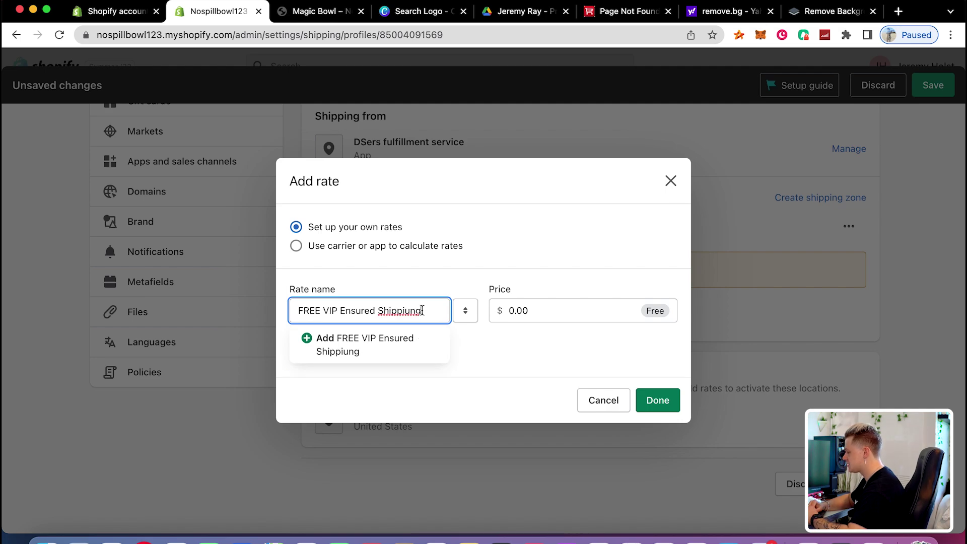
{"action": "left_click", "coordinate": [406, 312]}
{"action": "key", "text": "BackSpace"}
{"action": "left_click", "coordinate": [322, 355]}
{"action": "left_click", "coordinate": [360, 401]}
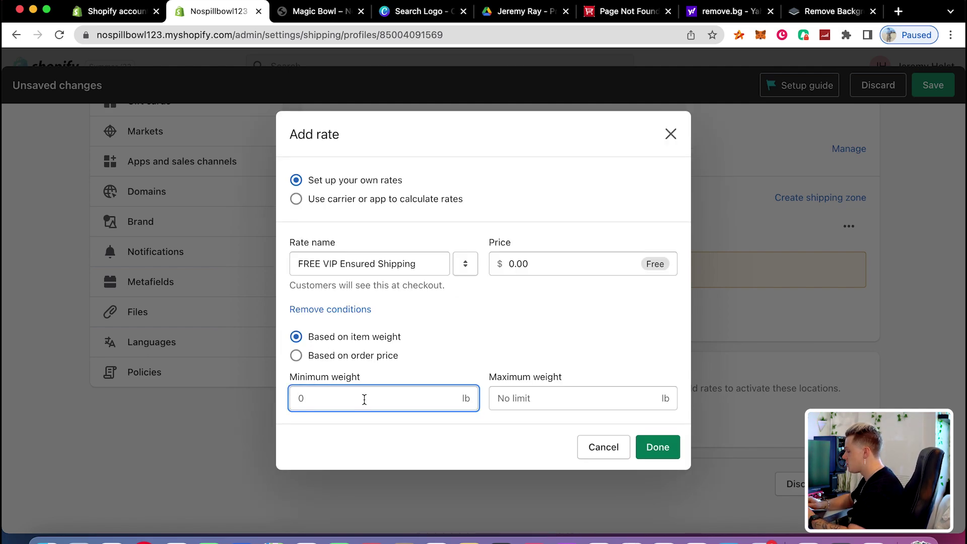
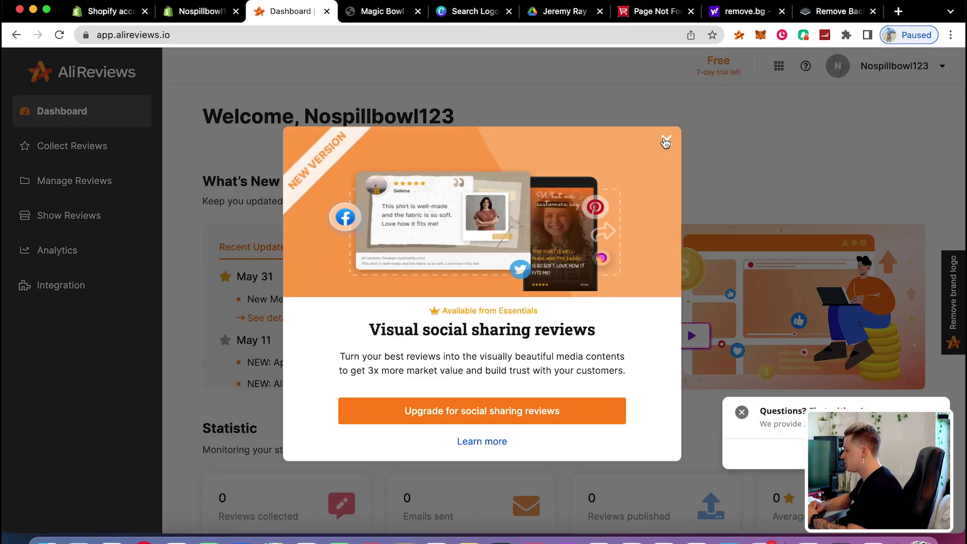
- Sync store products into Ali Reviews' AliExpress list, start Magic Bowl's review import, and copy the listing link
{"action": "left_click", "coordinate": [665, 142]}
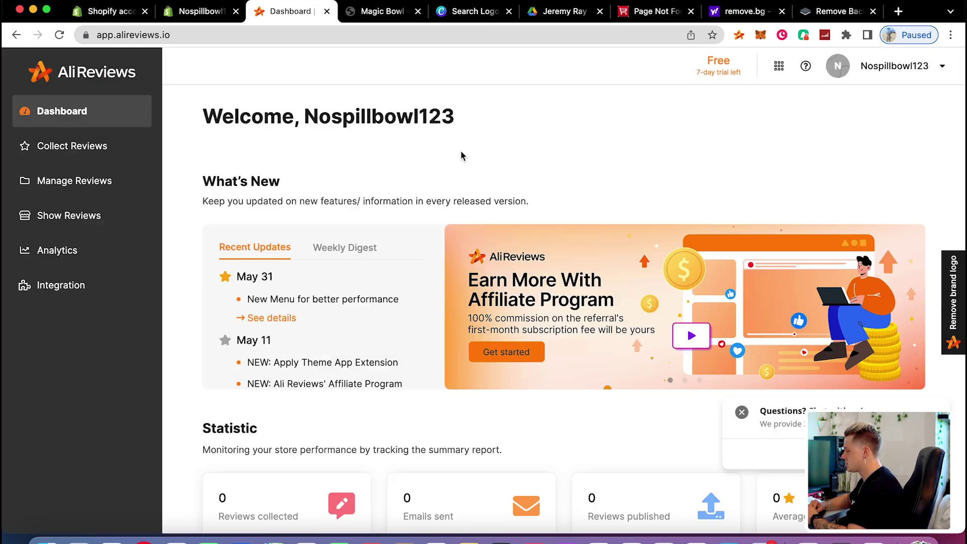
{"action": "left_click", "coordinate": [88, 151]}
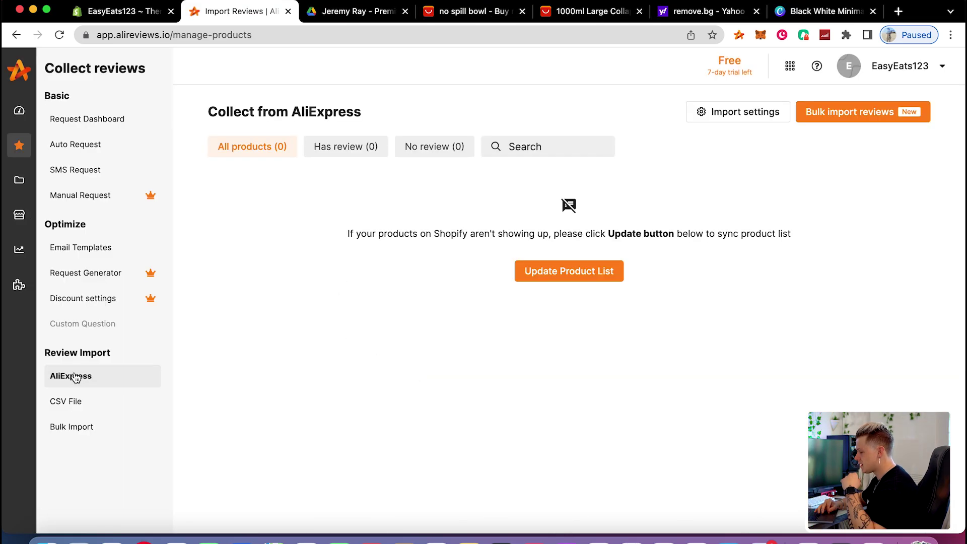
{"action": "left_click", "coordinate": [546, 272]}
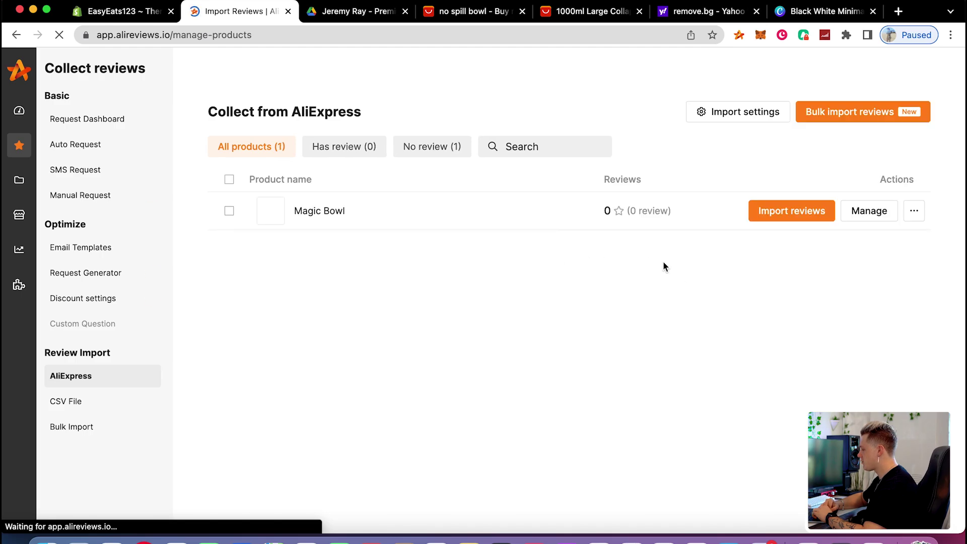
{"action": "left_click", "coordinate": [790, 211]}
{"action": "left_click", "coordinate": [597, 14]}
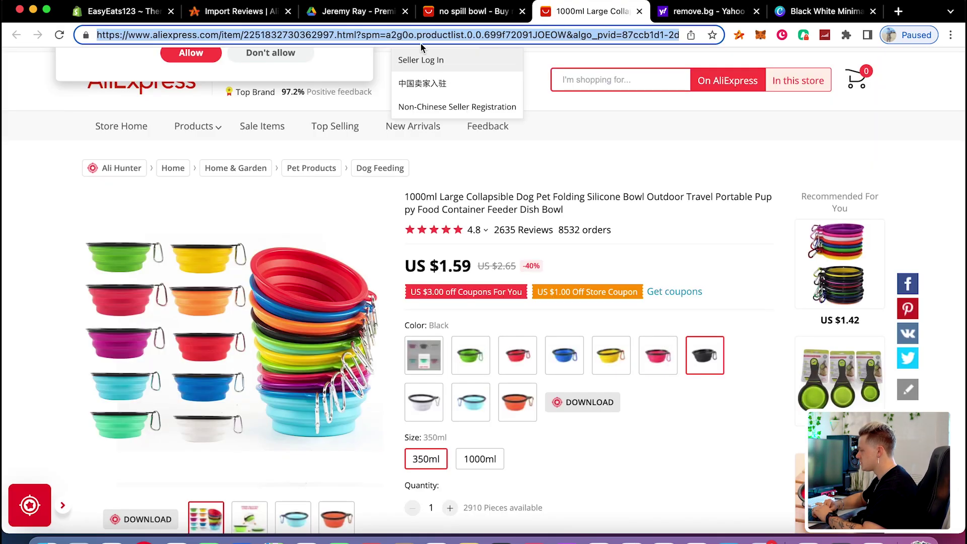
{"action": "left_click", "coordinate": [248, 17]}
- Paste the AliExpress link and set custom import filters to reviews without photos and without text
{"action": "left_click", "coordinate": [446, 246]}
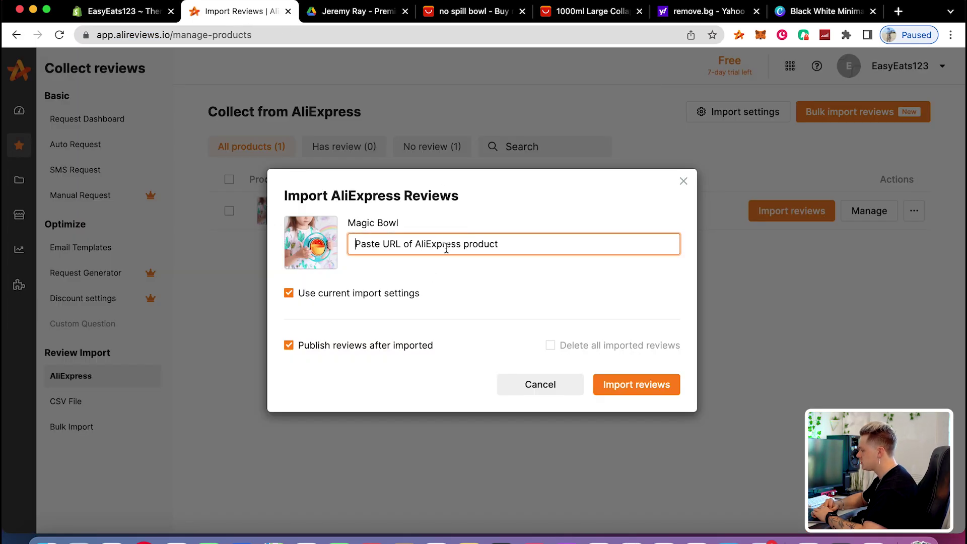
{"action": "key", "text": "super+v"}
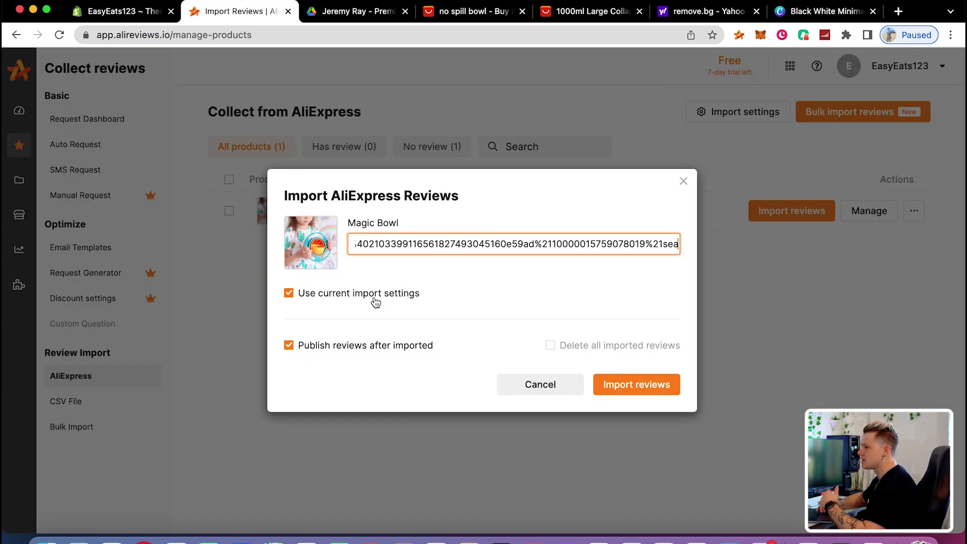
{"action": "left_click", "coordinate": [599, 11]}
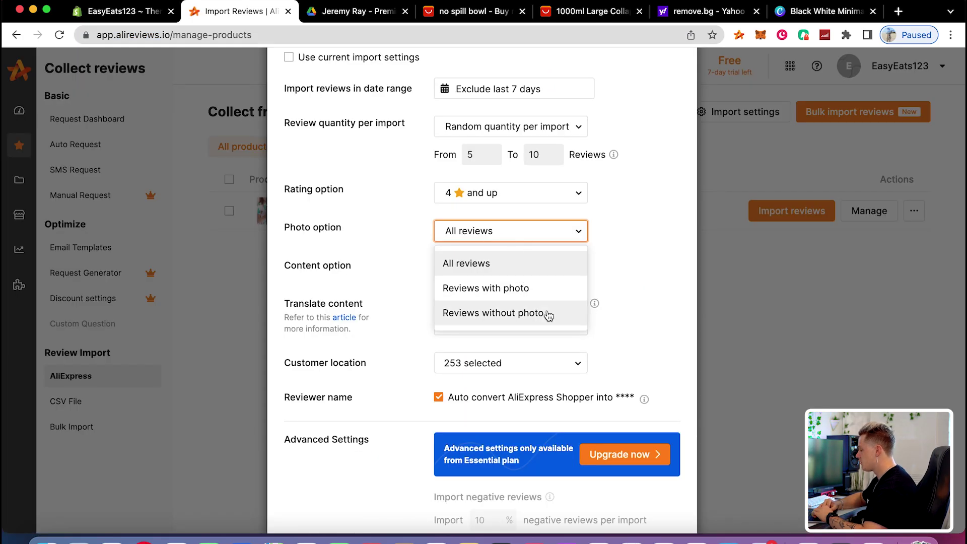
{"action": "left_click", "coordinate": [525, 291]}
{"action": "left_click", "coordinate": [523, 278]}
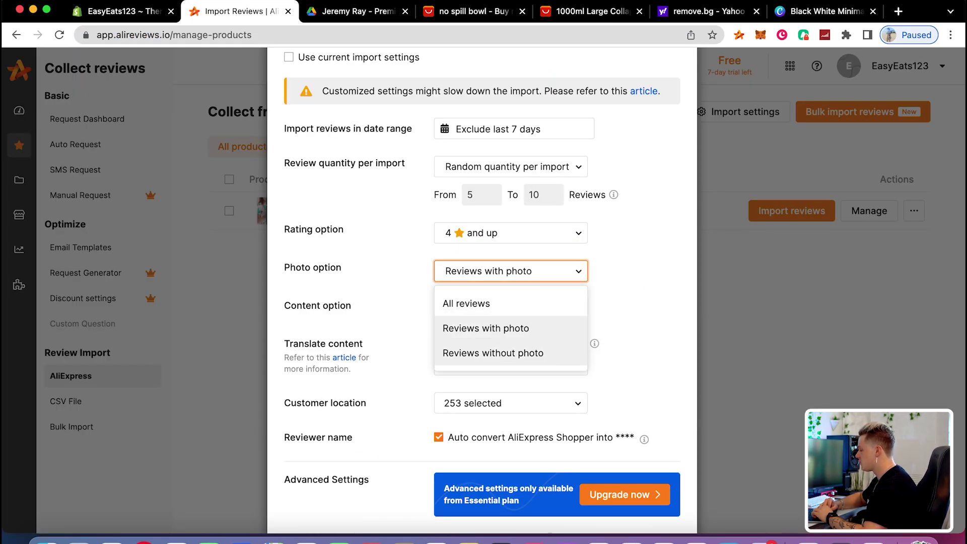
{"action": "left_click", "coordinate": [537, 352]}
{"action": "scroll", "coordinate": [552, 295], "scroll_direction": "down", "scroll_amount": 2}
{"action": "left_click", "coordinate": [543, 263]}
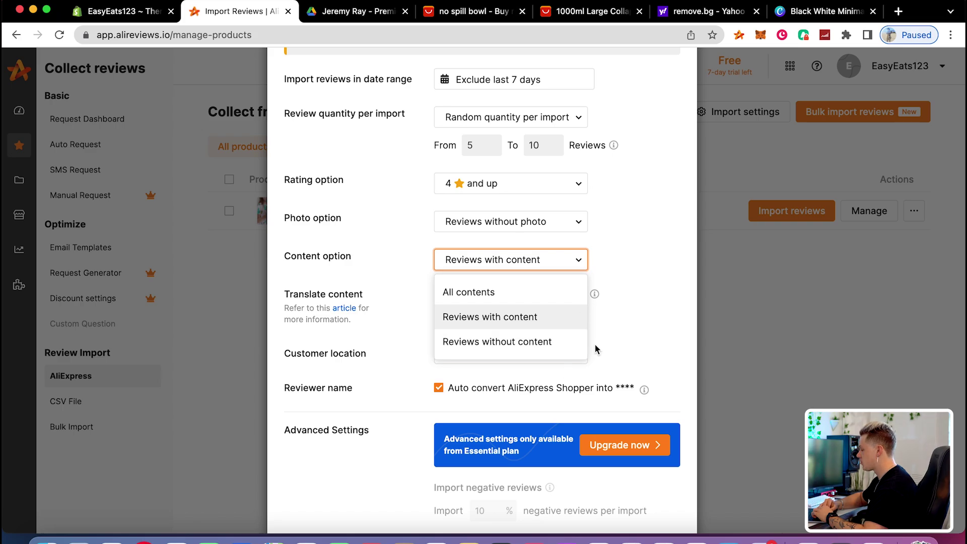
{"action": "left_click", "coordinate": [528, 345]}
- Re-paste the AliExpress product link and import the five filtered 5-star reviews for Magic Bowl
{"action": "scroll", "coordinate": [447, 321], "scroll_direction": "down", "scroll_amount": 5}
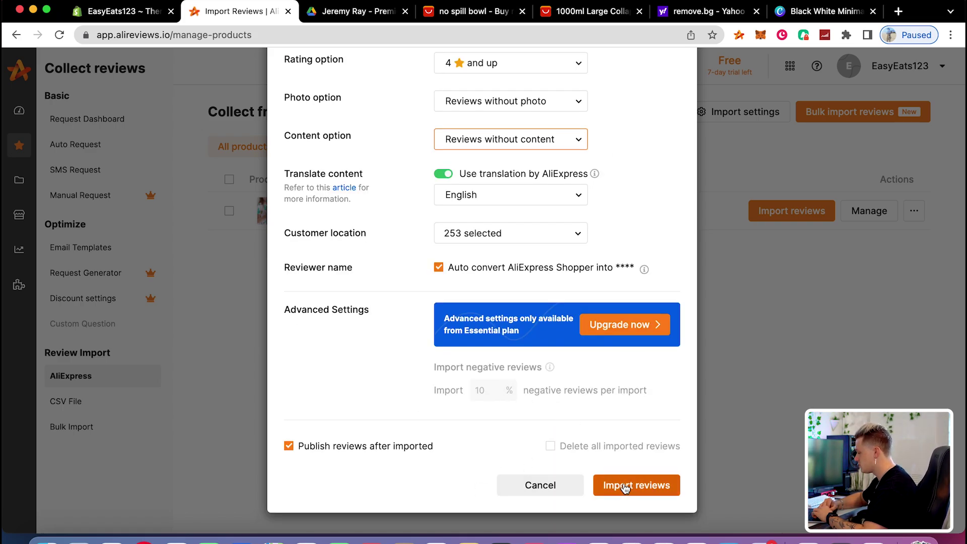
{"action": "scroll", "coordinate": [654, 391], "scroll_direction": "up", "scroll_amount": 6}
{"action": "scroll", "coordinate": [506, 188], "scroll_direction": "down", "scroll_amount": 3}
{"action": "scroll", "coordinate": [506, 187], "scroll_direction": "up", "scroll_amount": 3}
{"action": "left_click", "coordinate": [475, 144]}
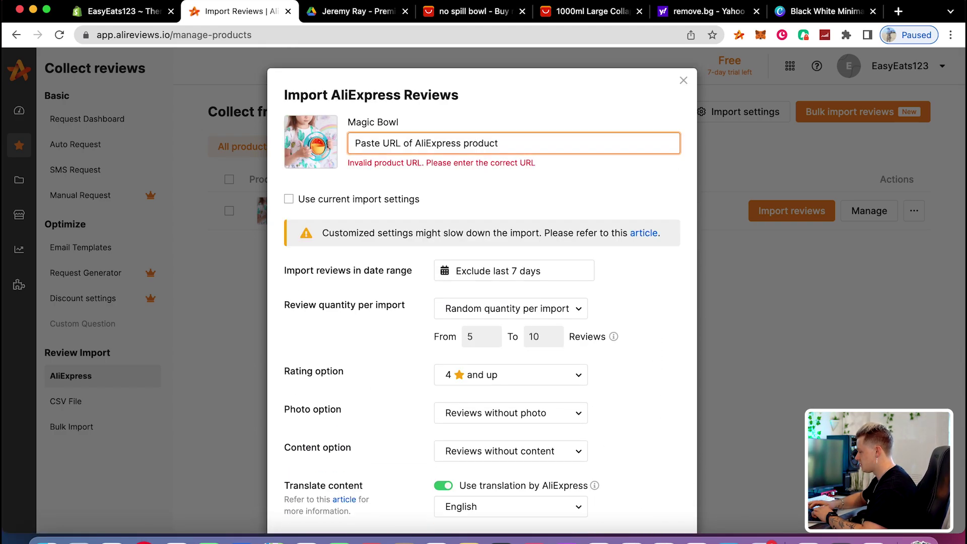
{"action": "key", "text": "super+v"}
{"action": "key", "text": "super+a"}
{"action": "key", "text": "BackSpace"}
{"action": "key", "text": "super+v"}
{"action": "scroll", "coordinate": [560, 277], "scroll_direction": "down", "scroll_amount": 6}
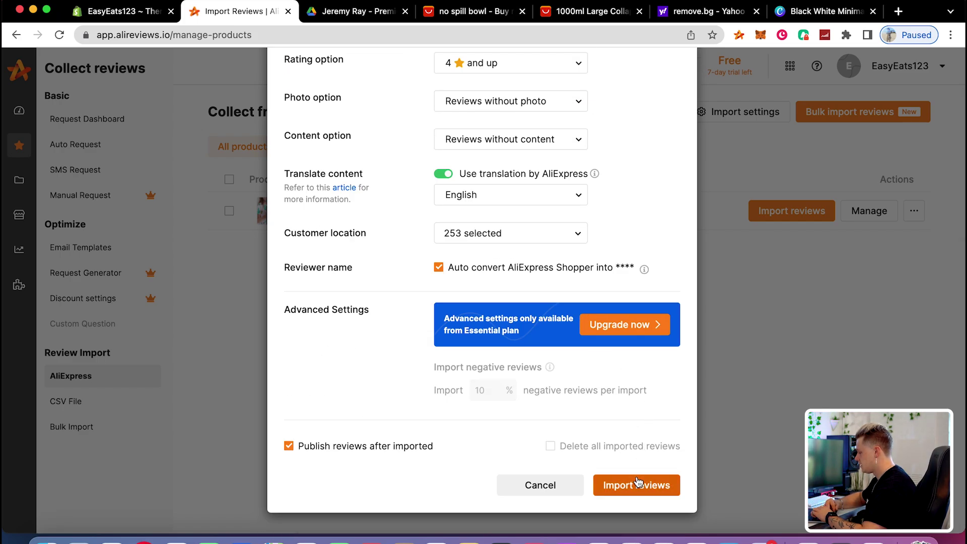
{"action": "left_click", "coordinate": [636, 484]}
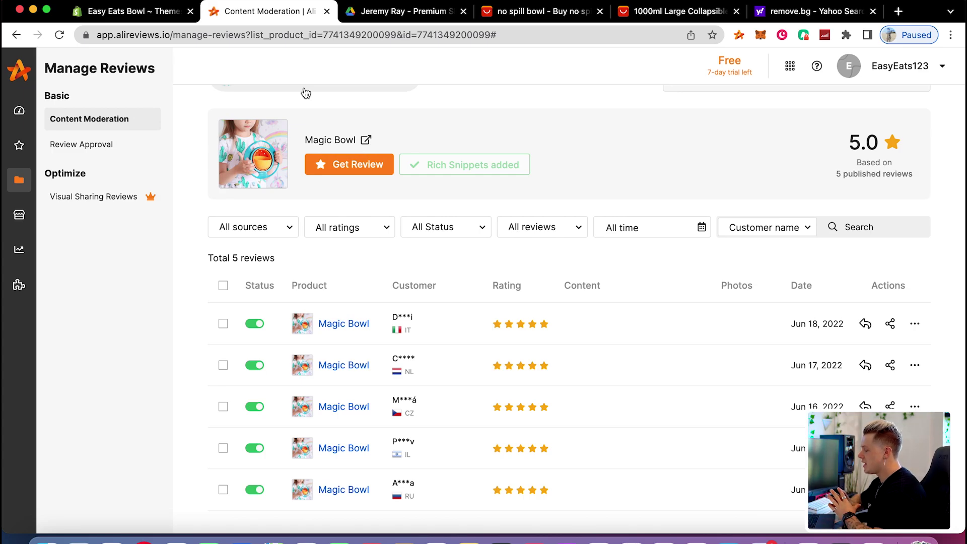
{"action": "left_click", "coordinate": [171, 16]}
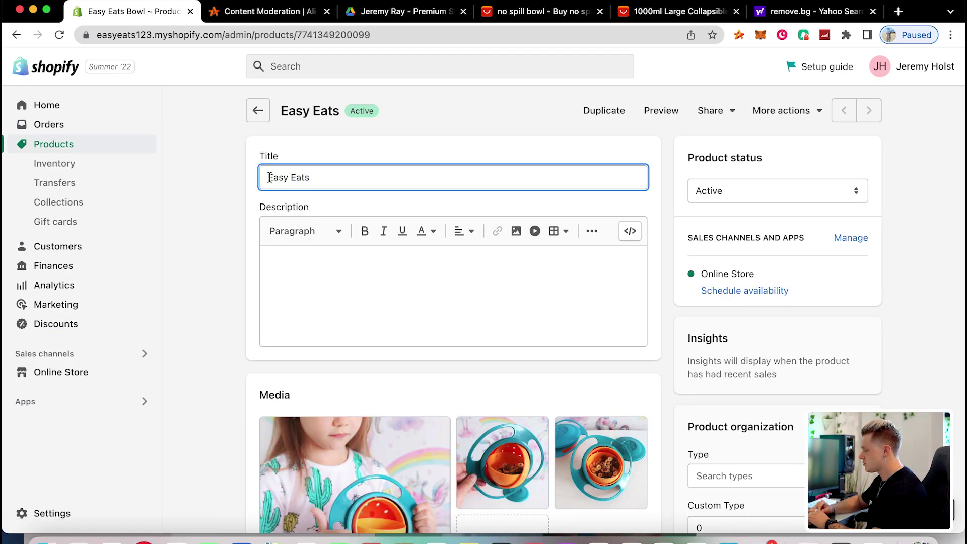
- Retitle the product 'The Official Easy Eats Bowl' and paste the prepared description copied from Notes
{"action": "type", "text": "The Official Easy Eats Bowl"}
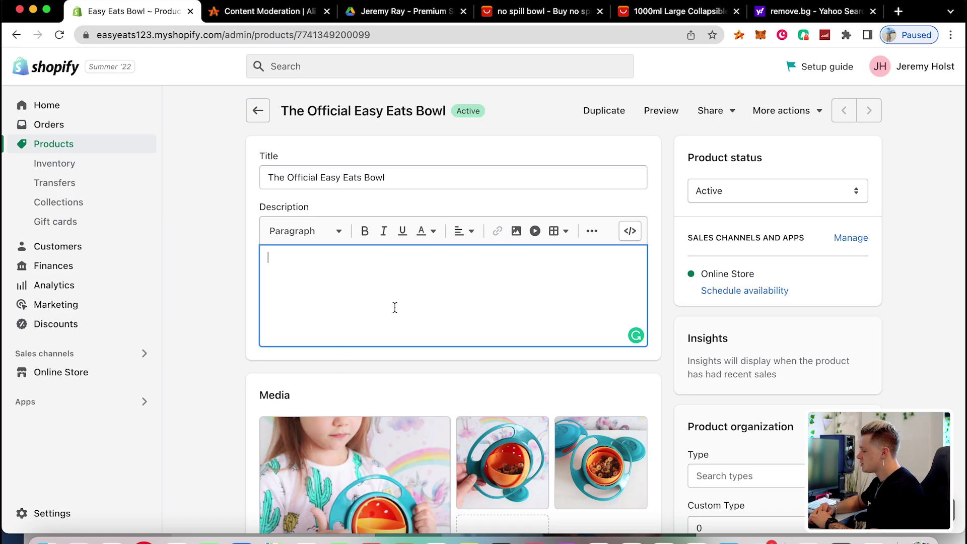
{"action": "left_click", "coordinate": [468, 540]}
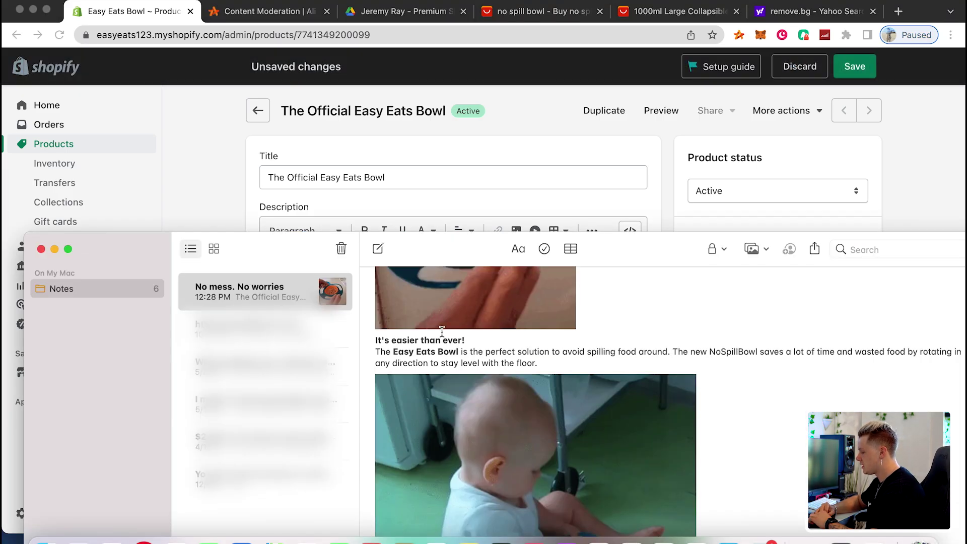
{"action": "scroll", "coordinate": [504, 313], "scroll_direction": "up", "scroll_amount": 5}
{"action": "left_click_drag", "start_coordinate": [526, 316], "coordinate": [384, 293]}
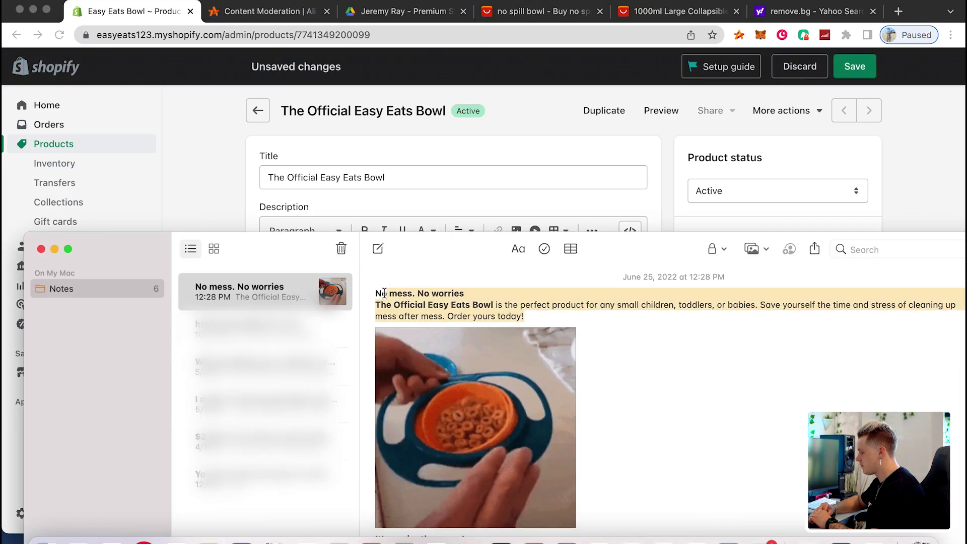
{"action": "key", "text": "super+c"}
{"action": "key", "text": "super+Tab"}
{"action": "key", "text": "super+v"}
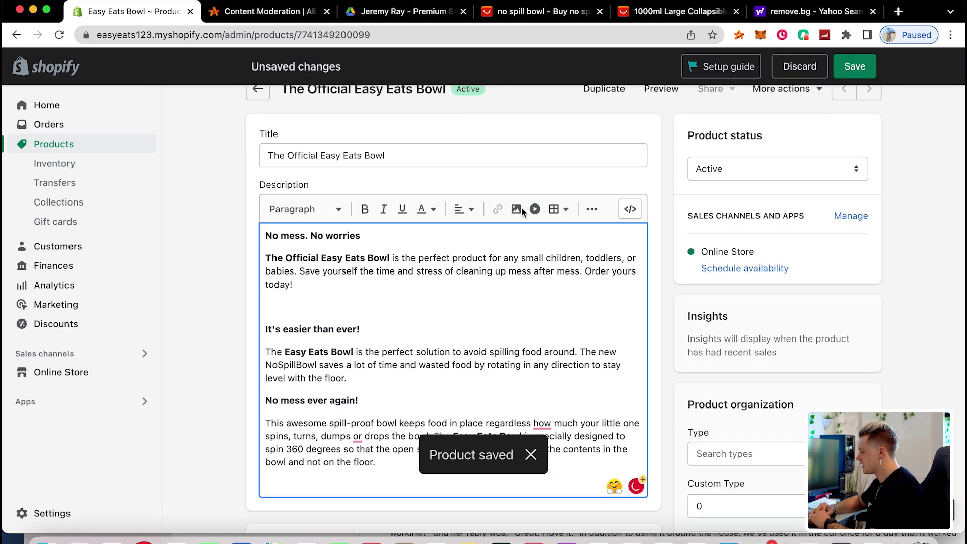
- Insert the baby photo and, after 'level with the floor.', the bowl close-up photo into the description
{"action": "left_click", "coordinate": [518, 209]}
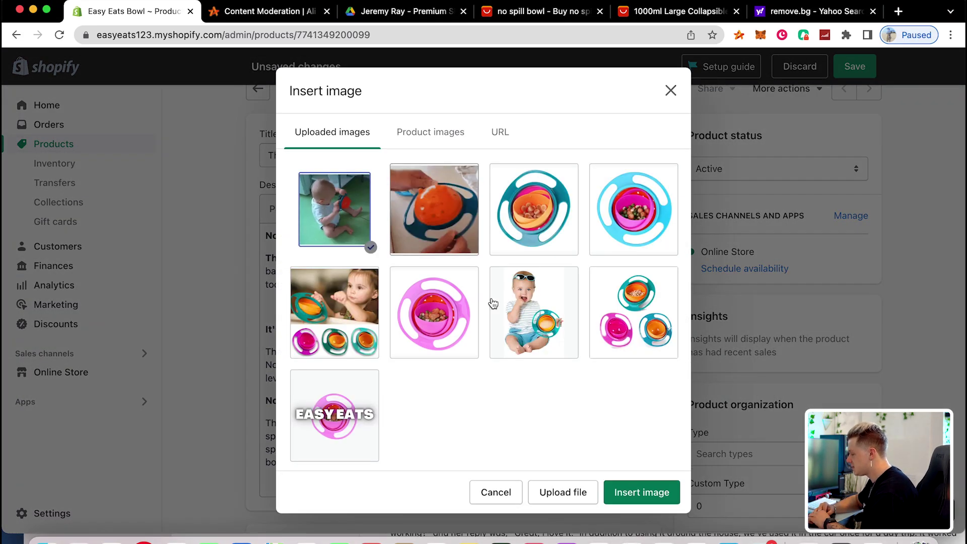
{"action": "left_click", "coordinate": [639, 491]}
{"action": "scroll", "coordinate": [430, 340], "scroll_direction": "down", "scroll_amount": 5}
{"action": "left_click", "coordinate": [373, 334]}
{"action": "key", "text": "Return"}
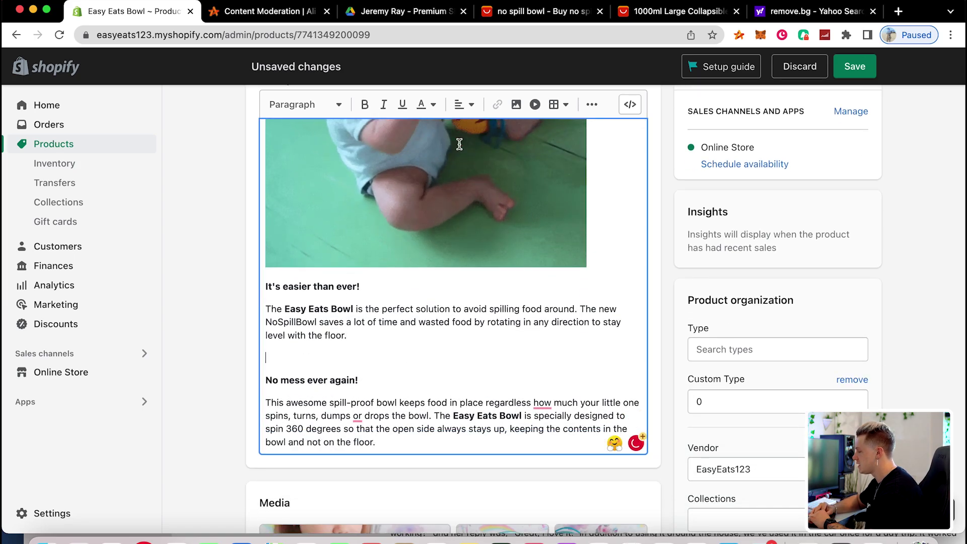
{"action": "left_click", "coordinate": [515, 103]}
{"action": "left_click", "coordinate": [434, 209]}
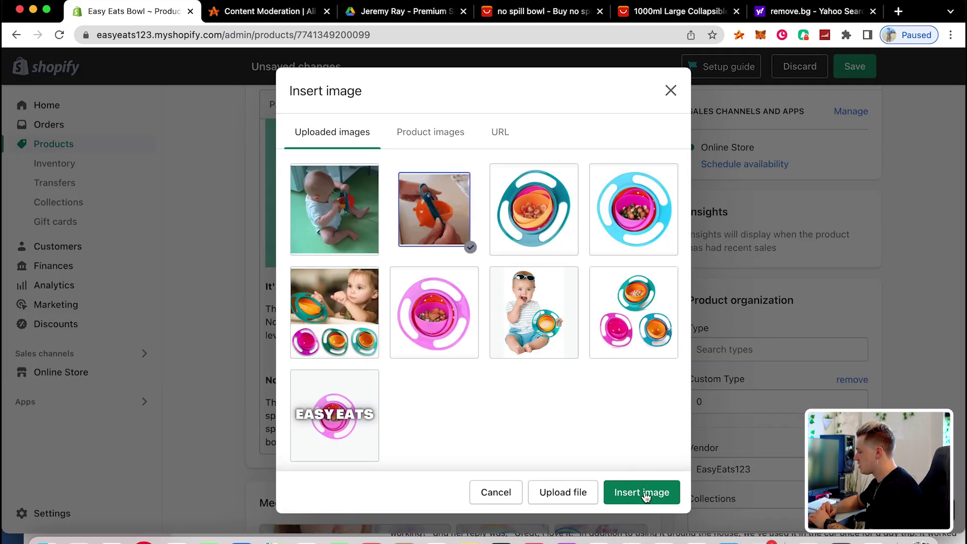
{"action": "left_click", "coordinate": [644, 492]}
- Select the second slide of the home page slideshow in the theme editor
{"action": "scroll", "coordinate": [524, 280], "scroll_direction": "up", "scroll_amount": 3}
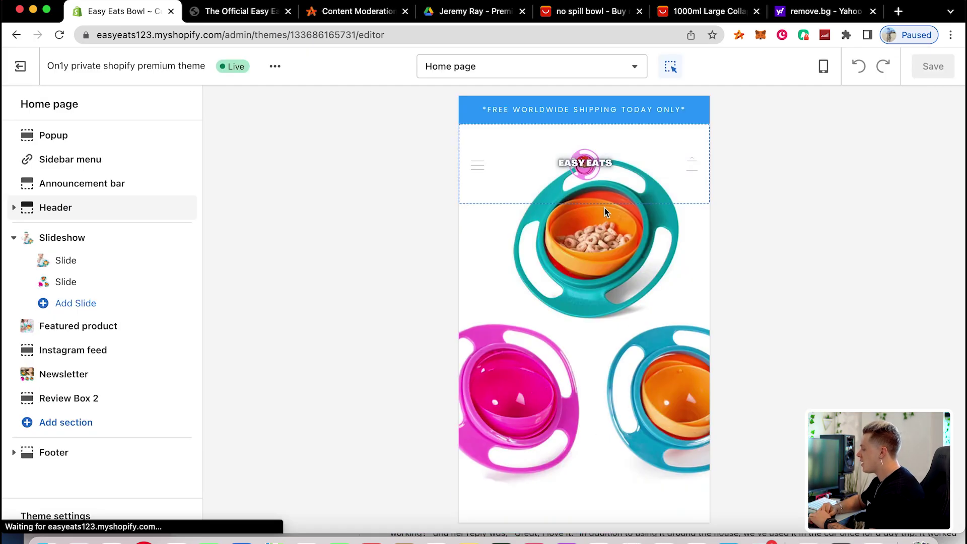
{"action": "left_click", "coordinate": [605, 211]}
{"action": "scroll", "coordinate": [678, 263], "scroll_direction": "down", "scroll_amount": 10}
{"action": "scroll", "coordinate": [678, 263], "scroll_direction": "down", "scroll_amount": 10}
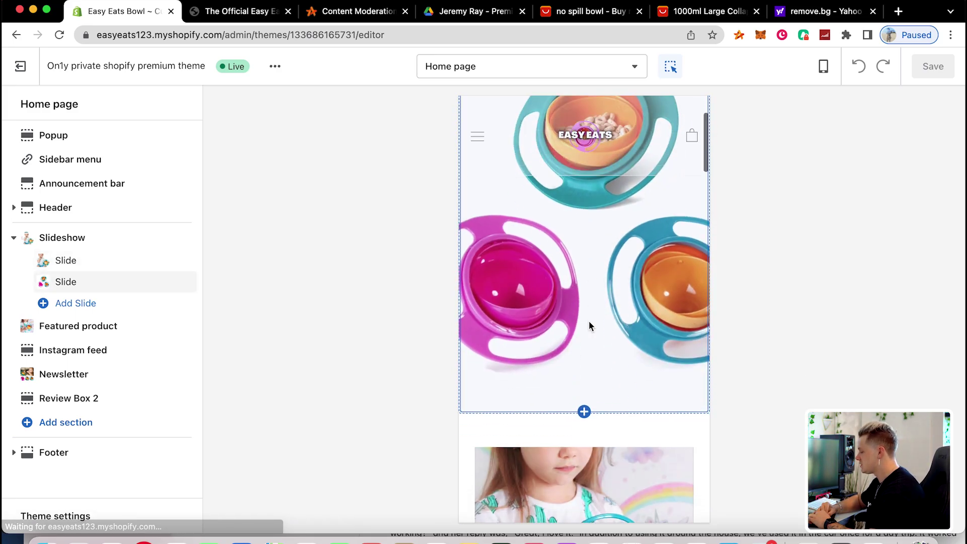
- Open the Default product page preview for The Official Easy Eats Bowl and its Related products settings
{"action": "scroll", "coordinate": [588, 322], "scroll_direction": "down", "scroll_amount": 6}
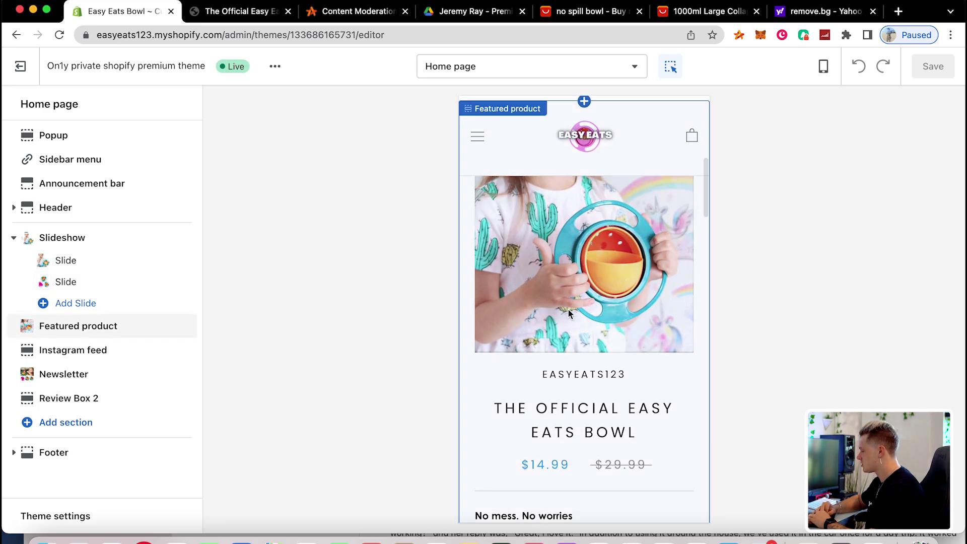
{"action": "scroll", "coordinate": [567, 308], "scroll_direction": "down", "scroll_amount": 2}
{"action": "scroll", "coordinate": [605, 292], "scroll_direction": "up", "scroll_amount": 4}
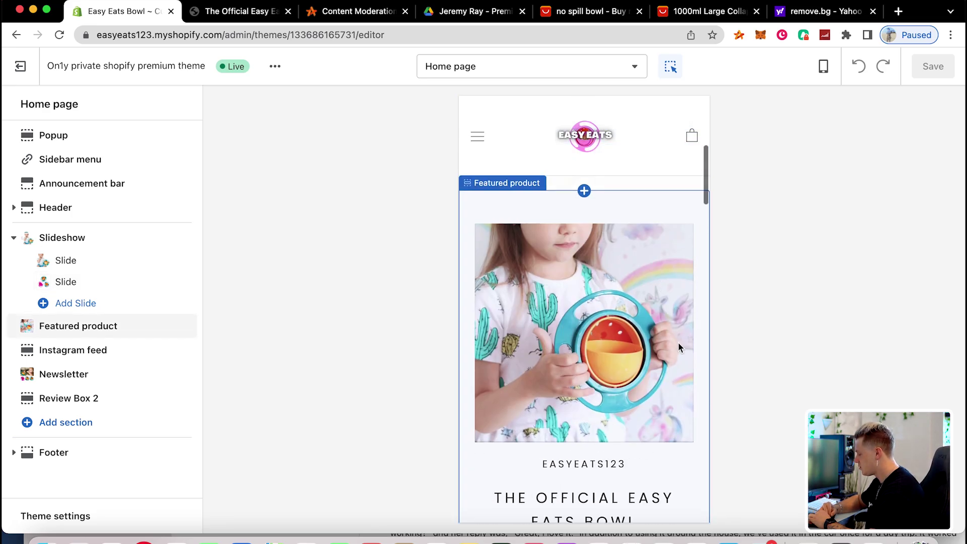
{"action": "scroll", "coordinate": [678, 348], "scroll_direction": "down", "scroll_amount": 15}
{"action": "scroll", "coordinate": [679, 348], "scroll_direction": "down", "scroll_amount": 1}
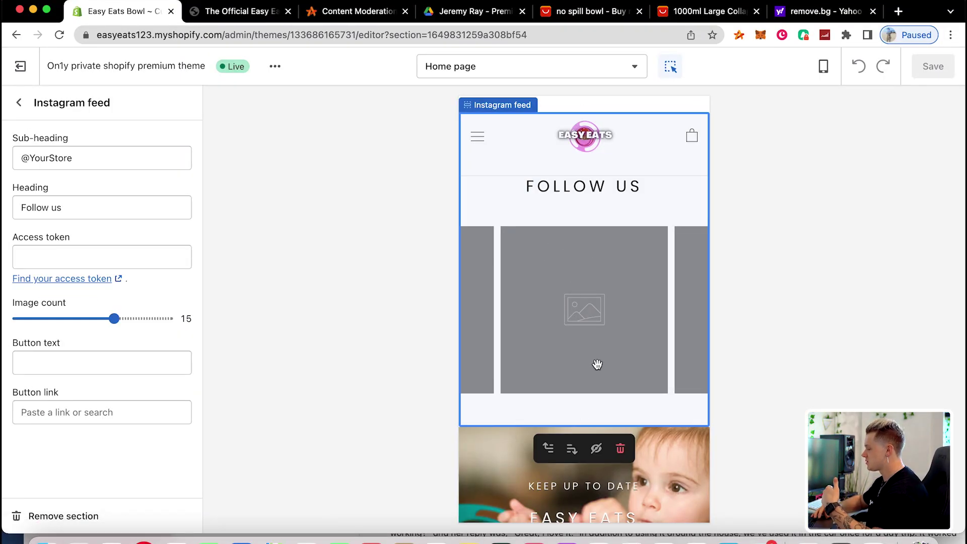
{"action": "left_click", "coordinate": [18, 102]}
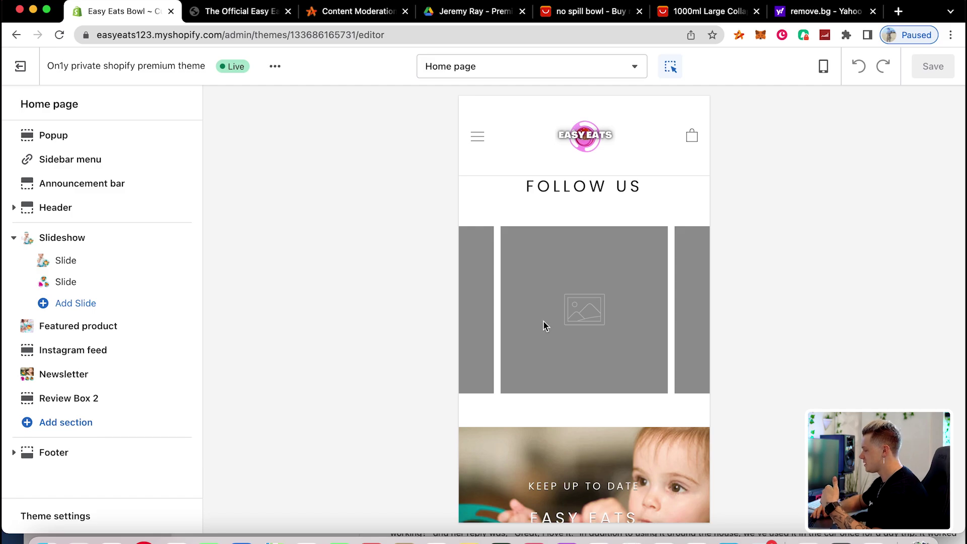
{"action": "scroll", "coordinate": [554, 292], "scroll_direction": "up", "scroll_amount": 5}
{"action": "left_click", "coordinate": [587, 220]}
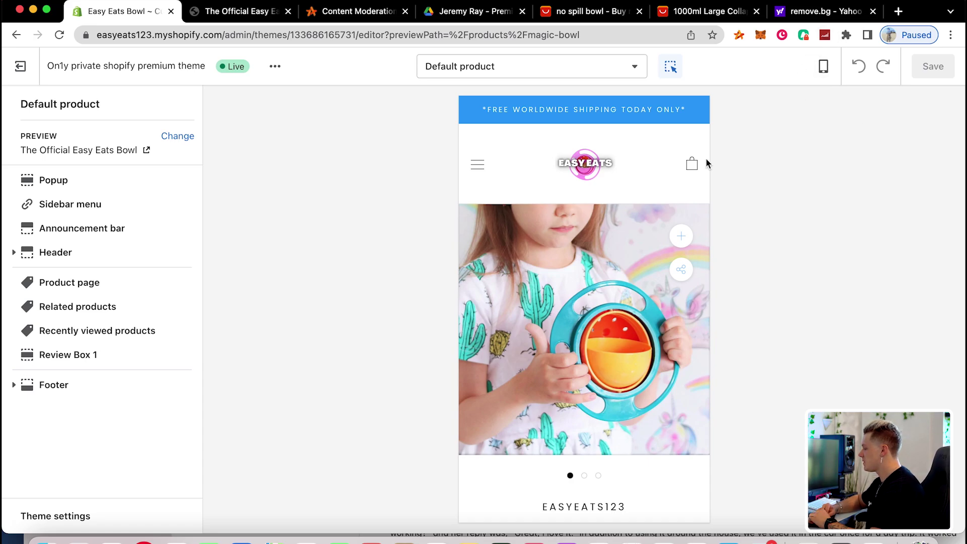
{"action": "scroll", "coordinate": [539, 257], "scroll_direction": "down", "scroll_amount": 5}
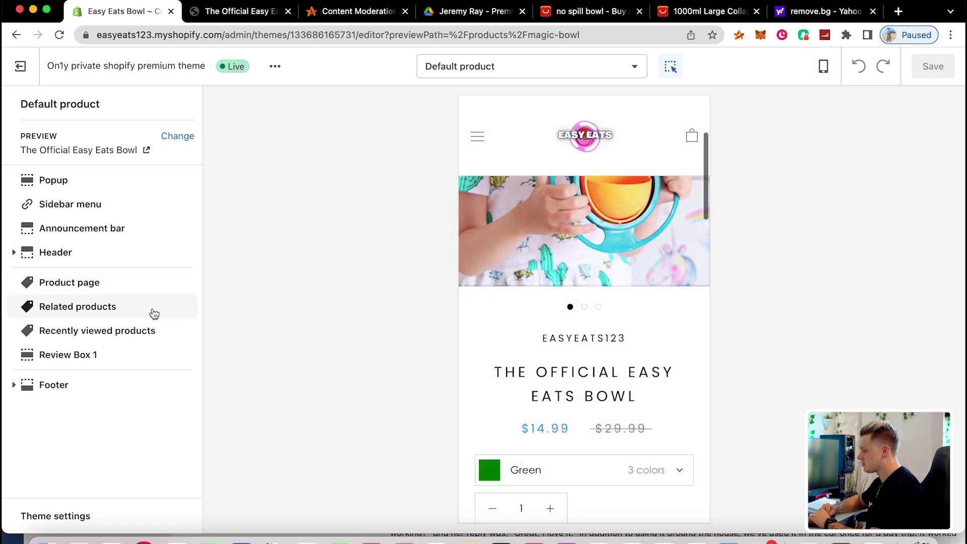
{"action": "left_click", "coordinate": [151, 308]}
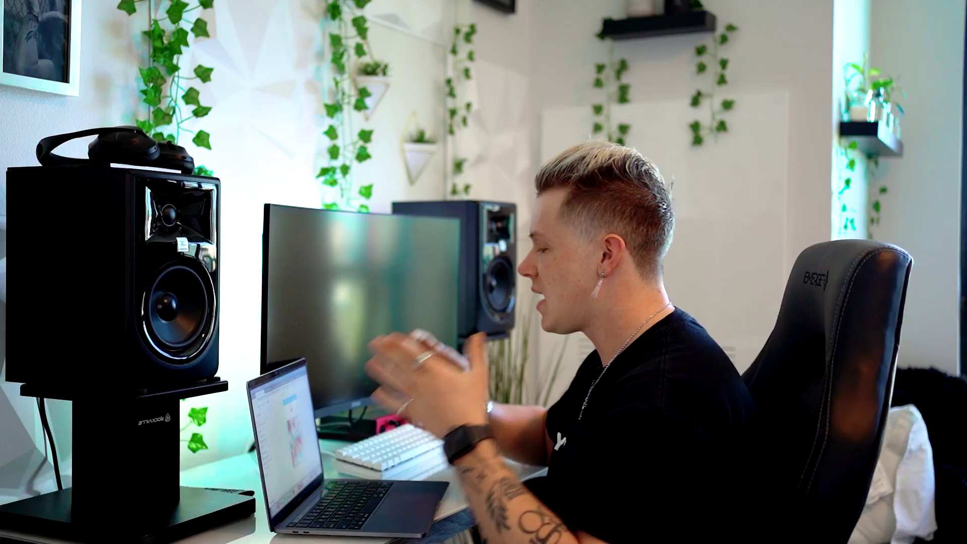